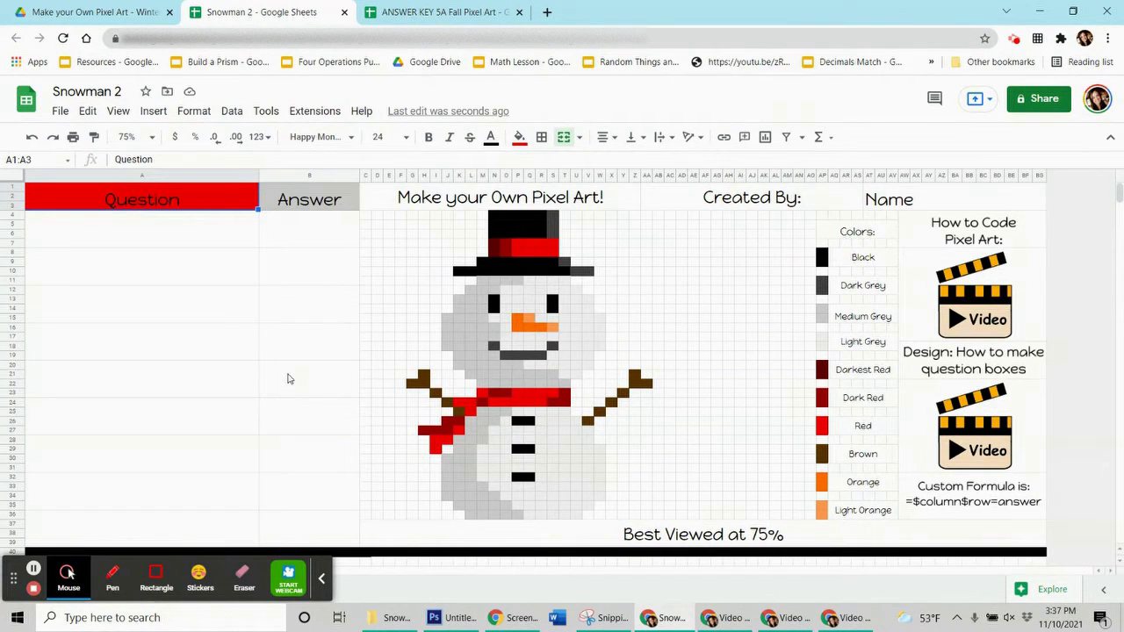
Switch to the ANSWER KEY 5A Fall Pixel Art spreadsheet
click(322, 578)
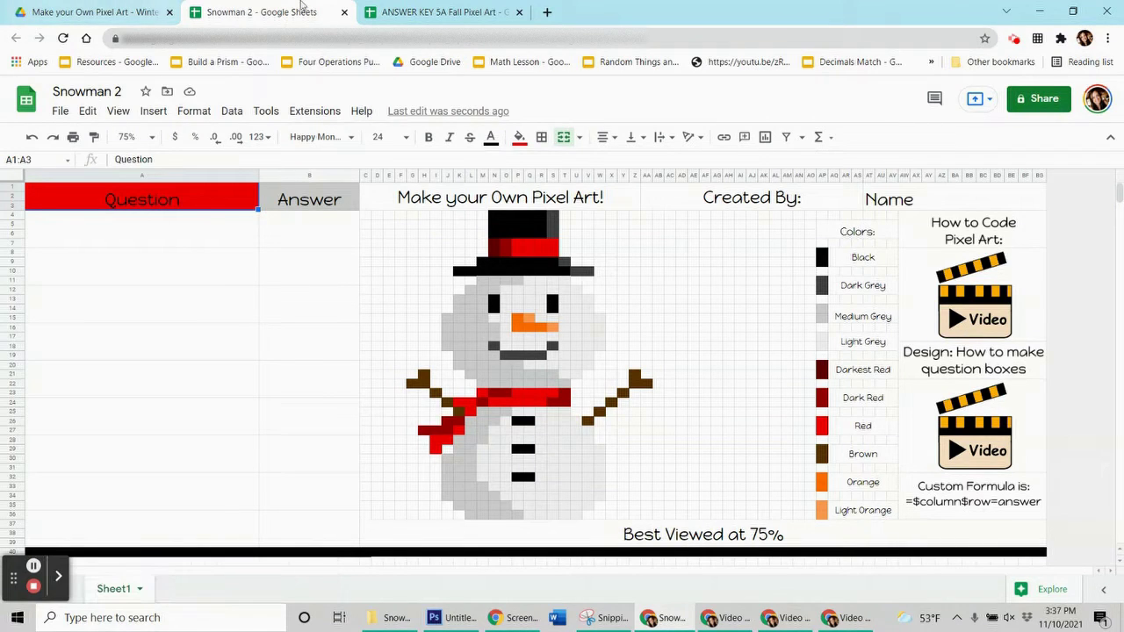
click(406, 16)
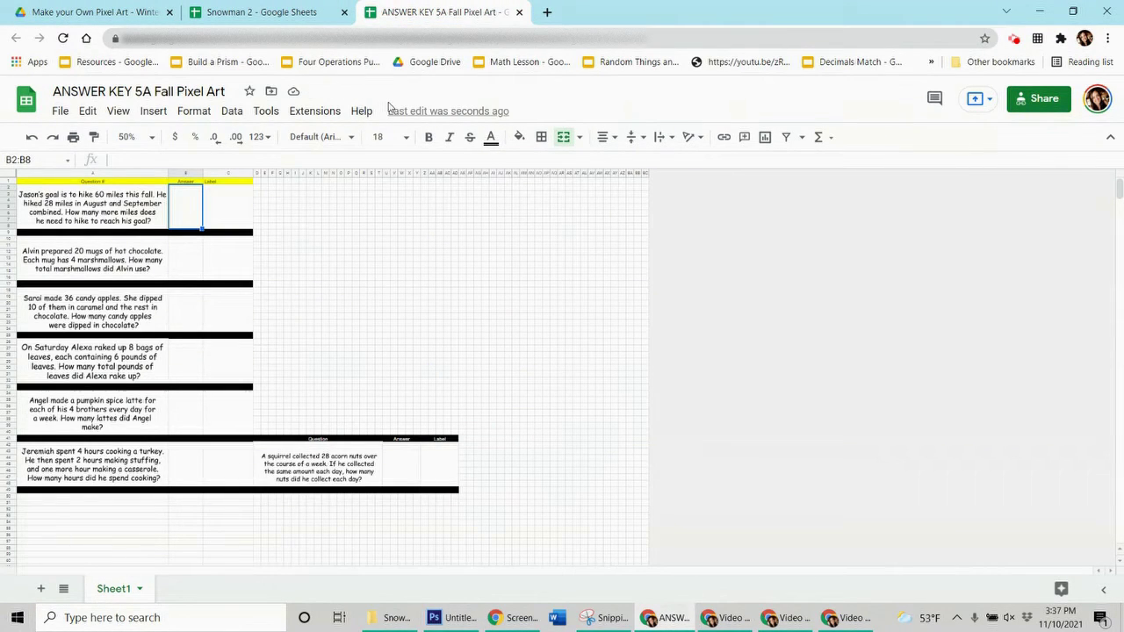
Redo the miles, marshmallows, candy apples, lattes, hours and nuts answers, then return to Snowman 2
key(ctrl+y)
key(ctrl+y)
key(ctrl+y)
key(ctrl+y)
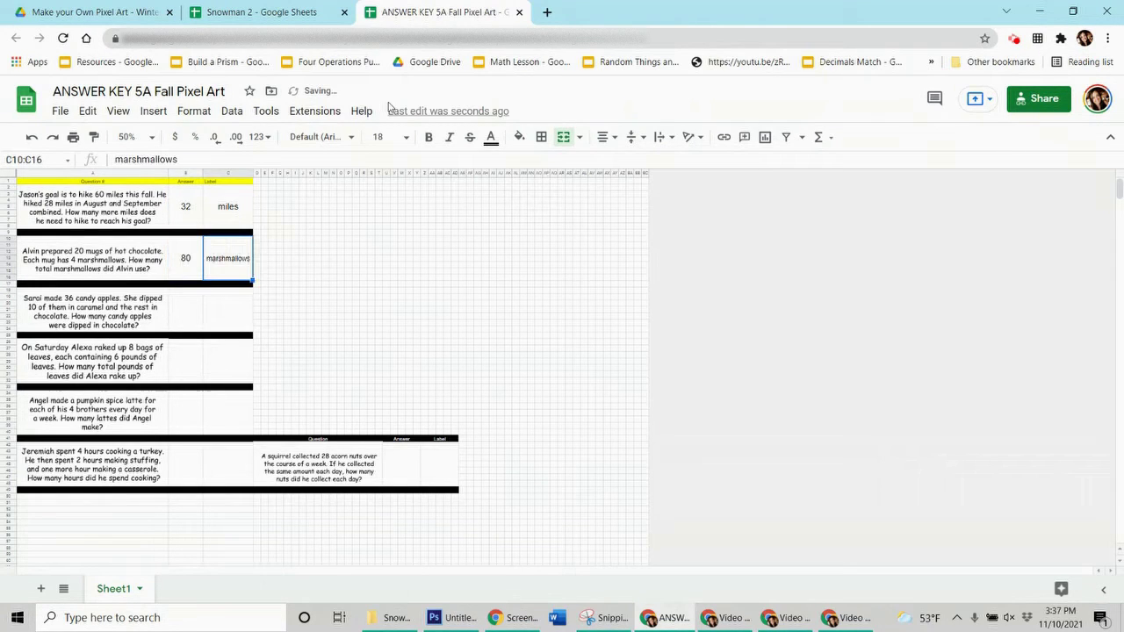
key(ctrl+y)
key(ctrl+y)
key(ctrl+y)
key(ctrl+y)
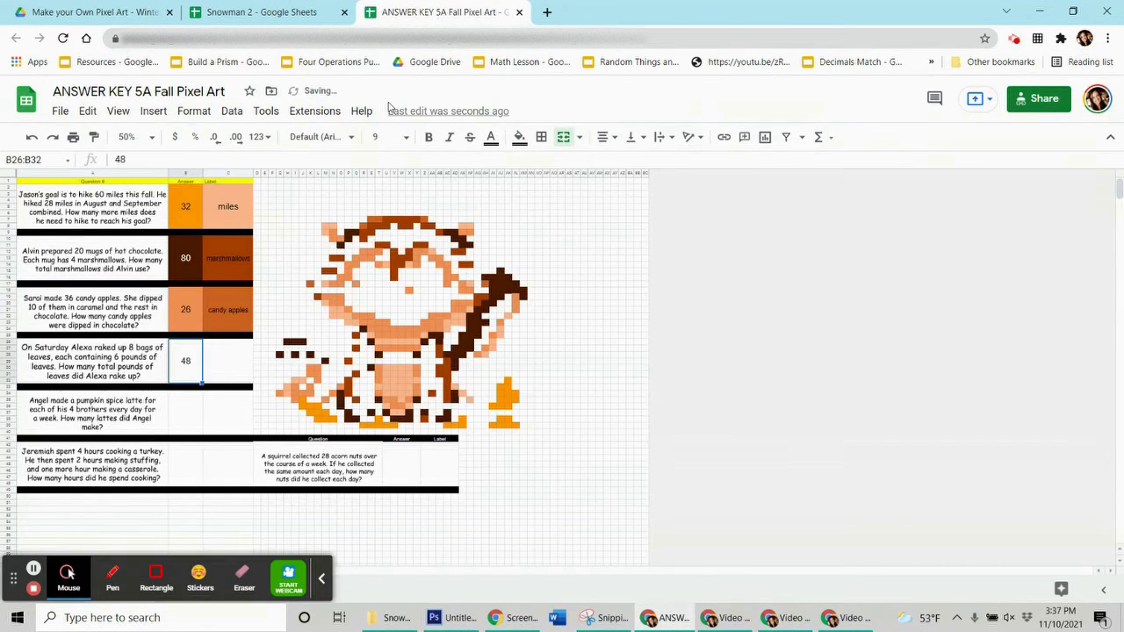
key(ctrl+y)
key(ctrl+y)
key(ctrl+y)
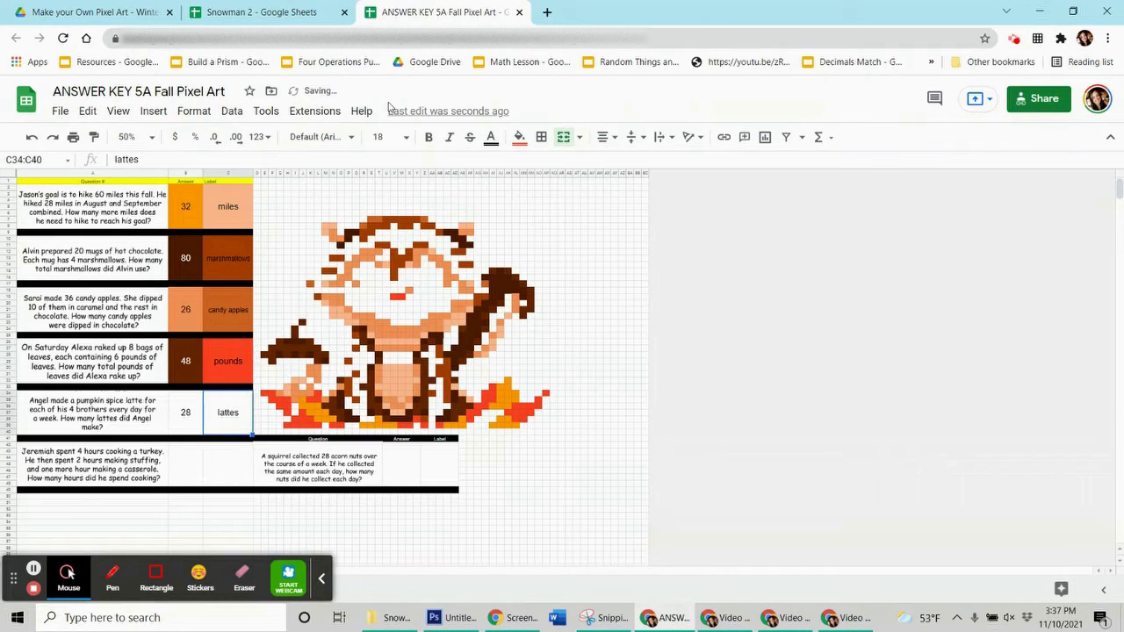
key(ctrl+y)
key(ctrl+y)
key(ctrl+y)
key(ctrl+y)
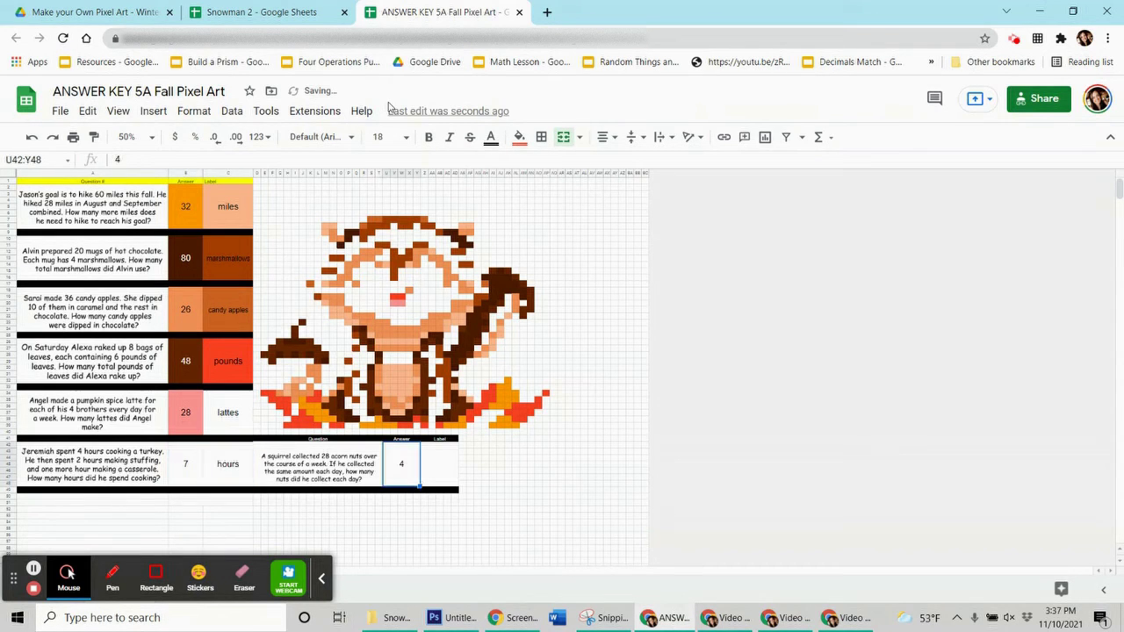
key(ctrl+y)
key(ctrl+y)
key(ctrl+y)
key(ctrl+y)
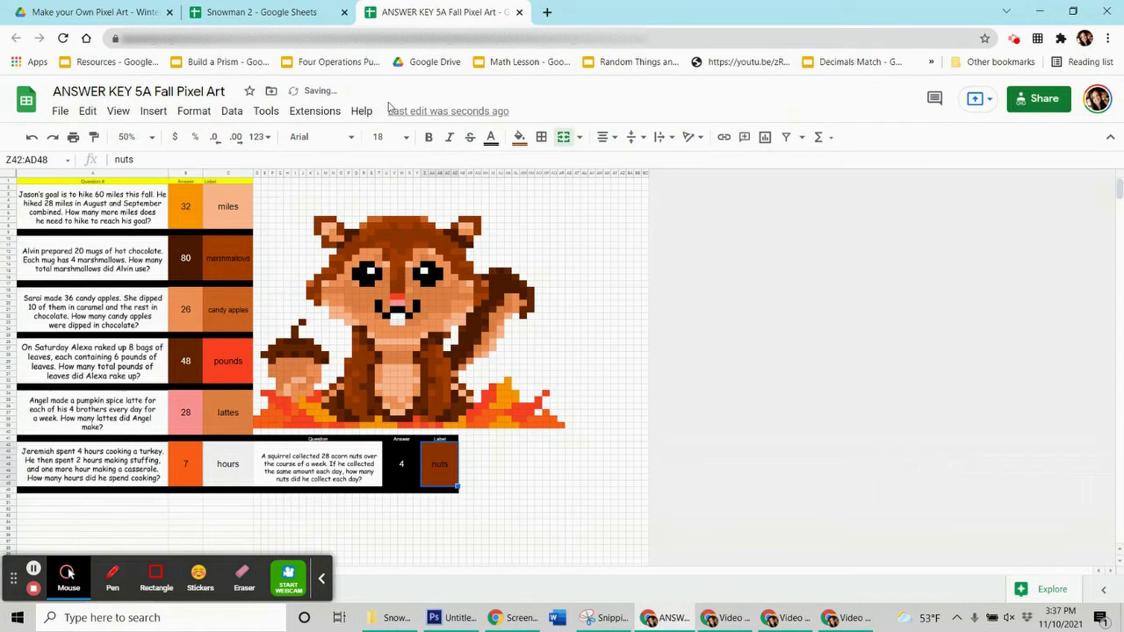
click(224, 11)
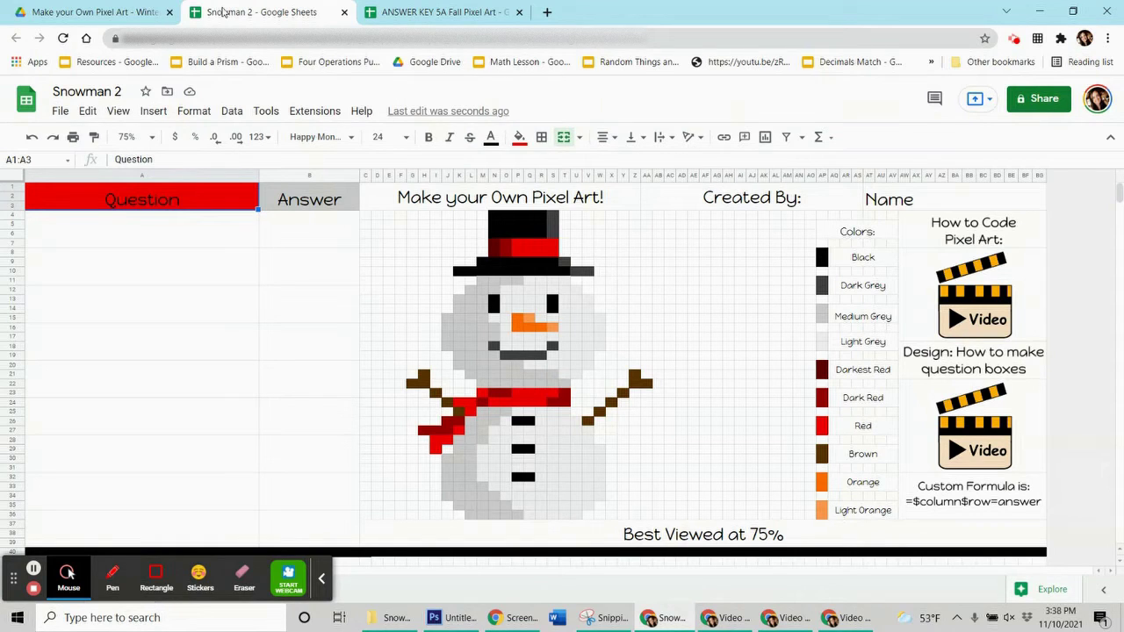
click(93, 11)
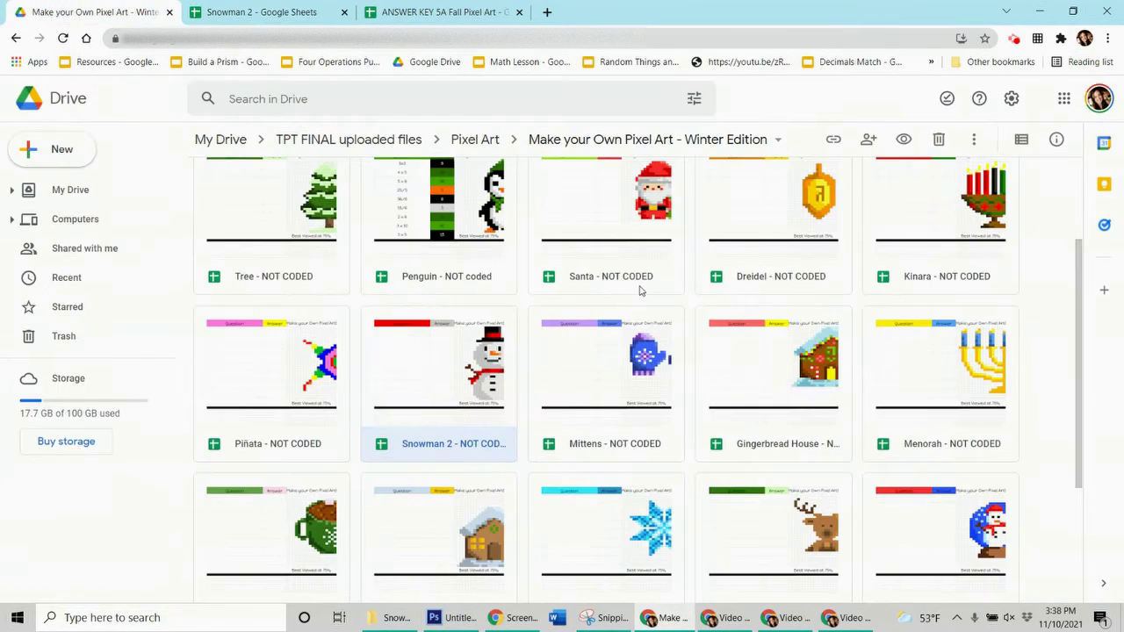
scroll(641, 291, down, 2)
scroll(645, 293, up, 4)
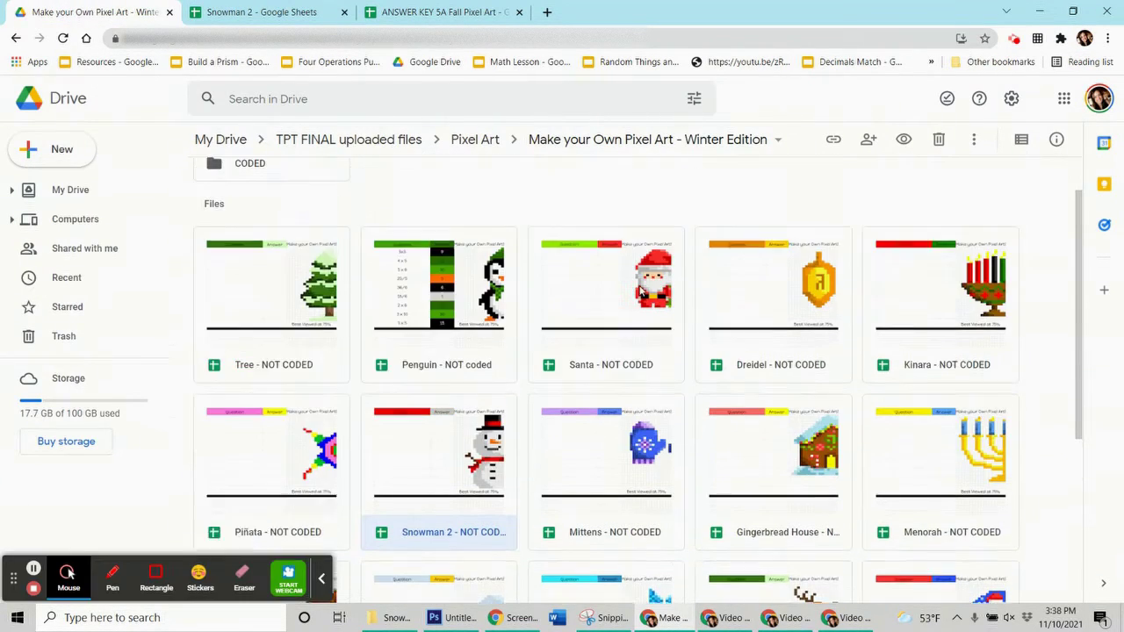
scroll(396, 191, down, 2)
click(250, 11)
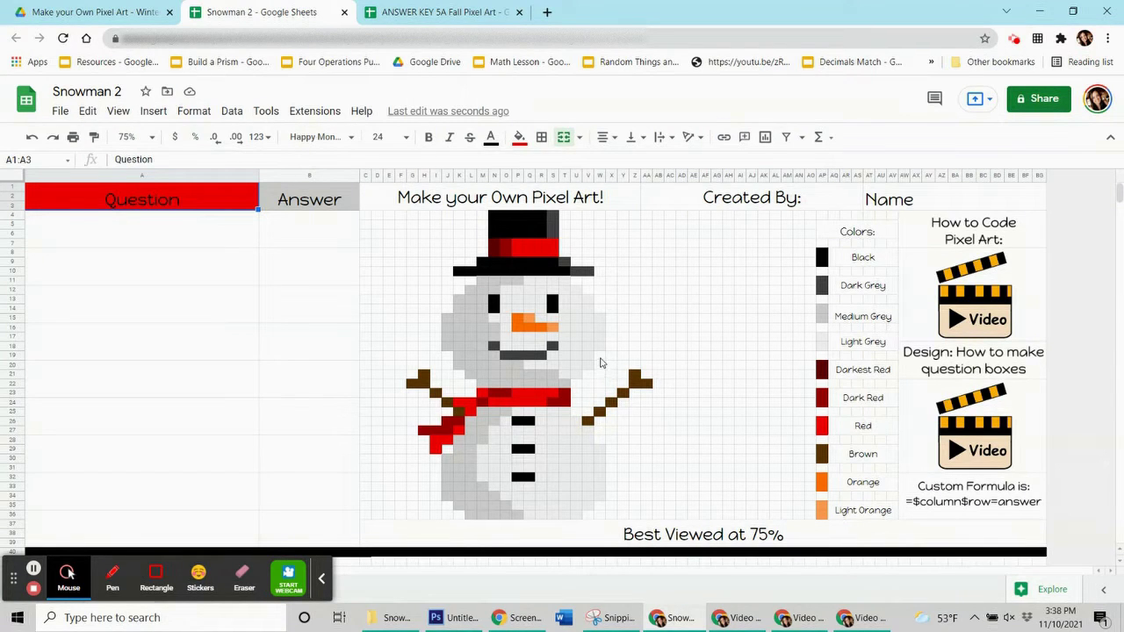
Enter the first question '3 x 3' with its answer 9
click(152, 140)
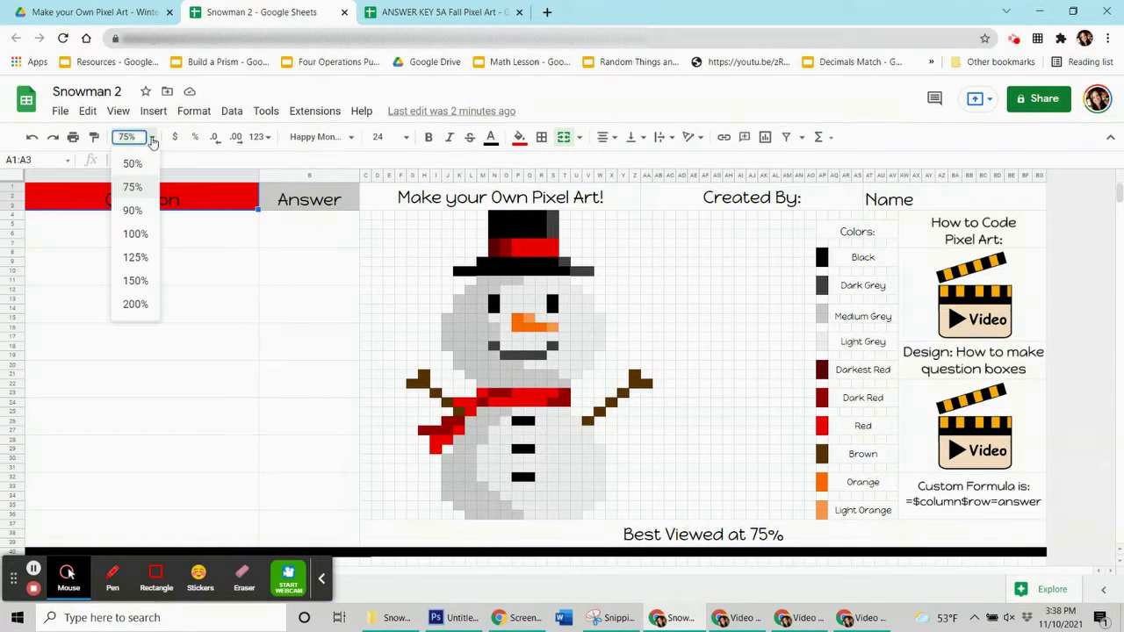
click(151, 139)
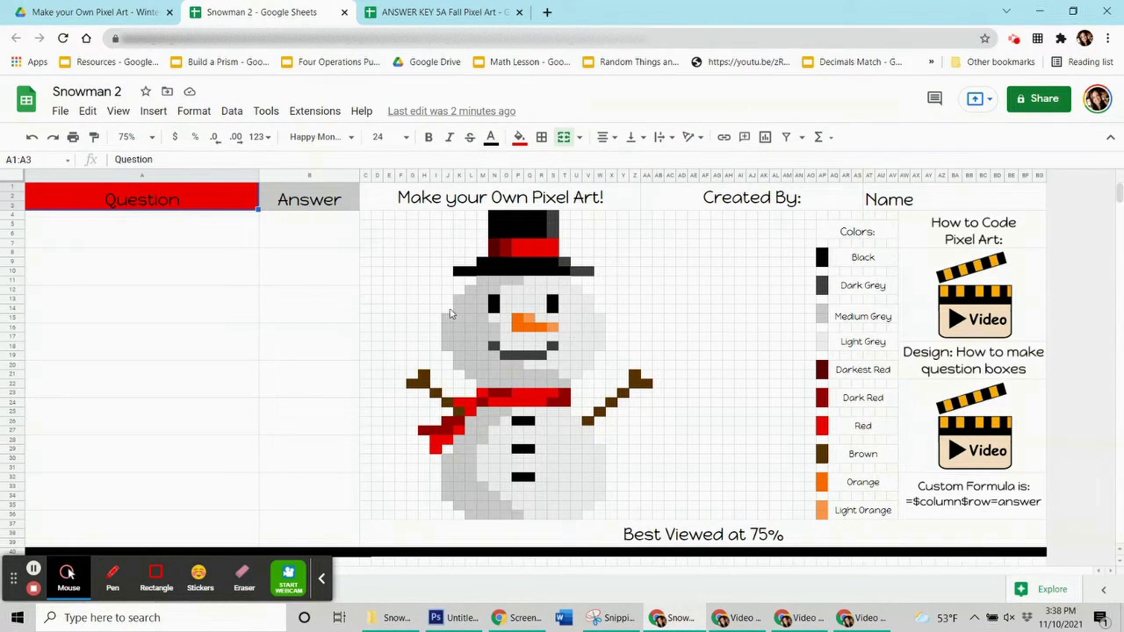
click(185, 243)
text(3 x 3)
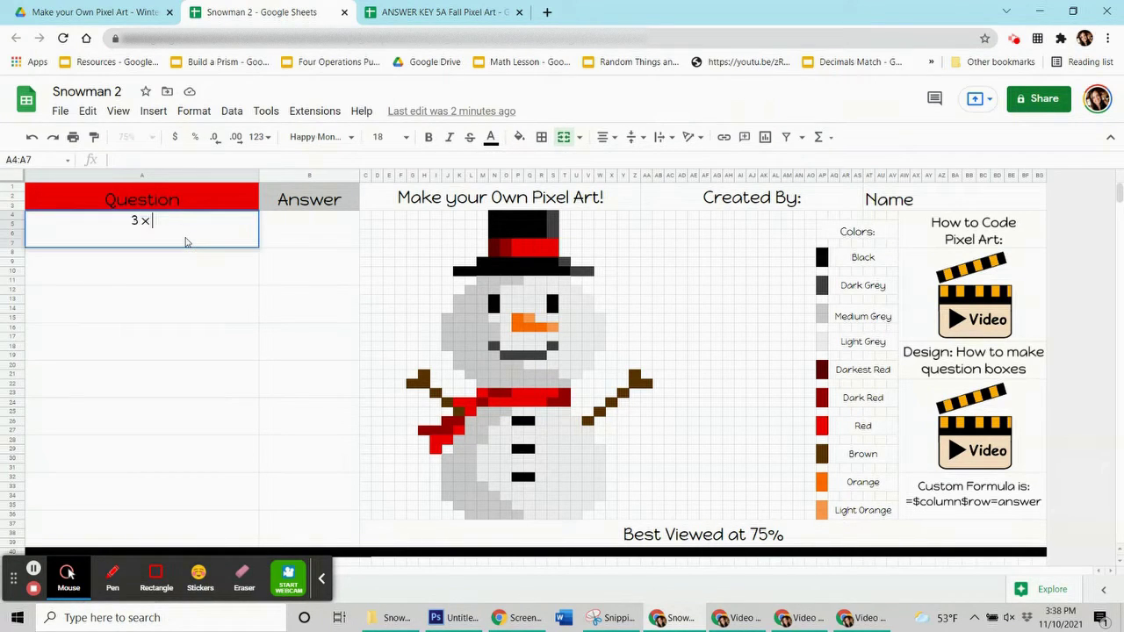
click(295, 239)
text(9)
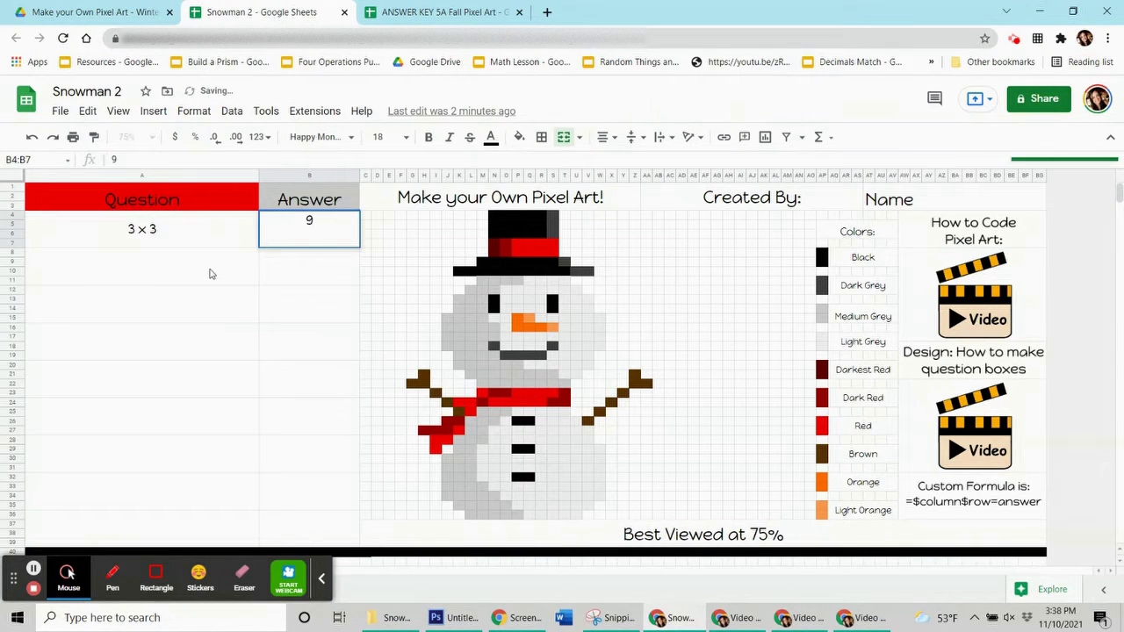
Retype the first question and finish the list through the 5 x 8 = 40 answer
click(121, 158)
double_click(120, 158)
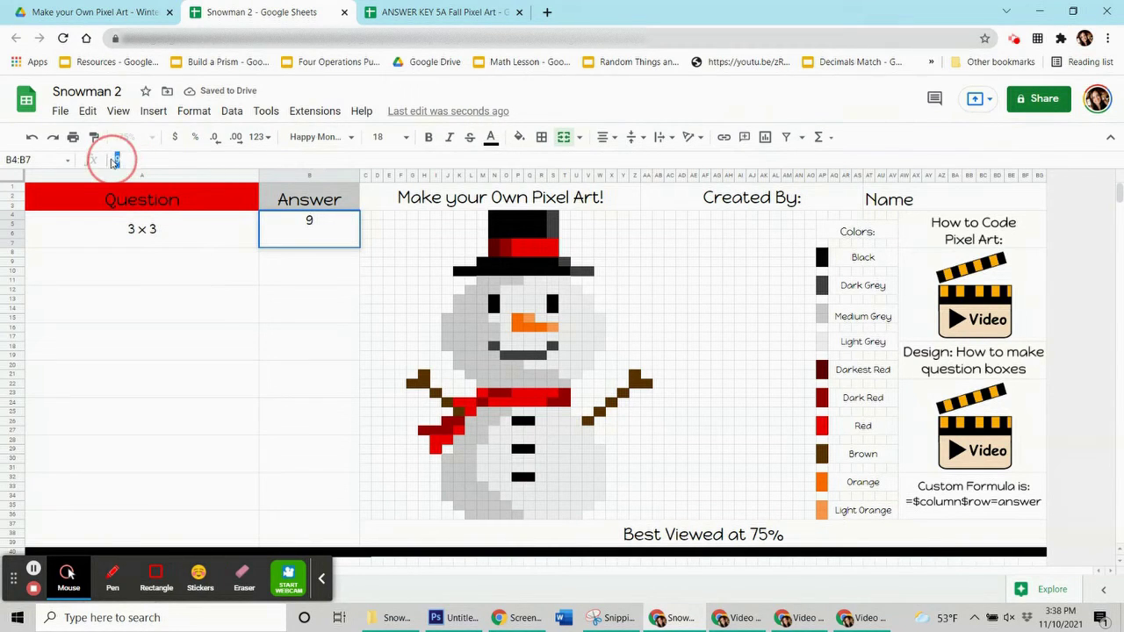
click(209, 232)
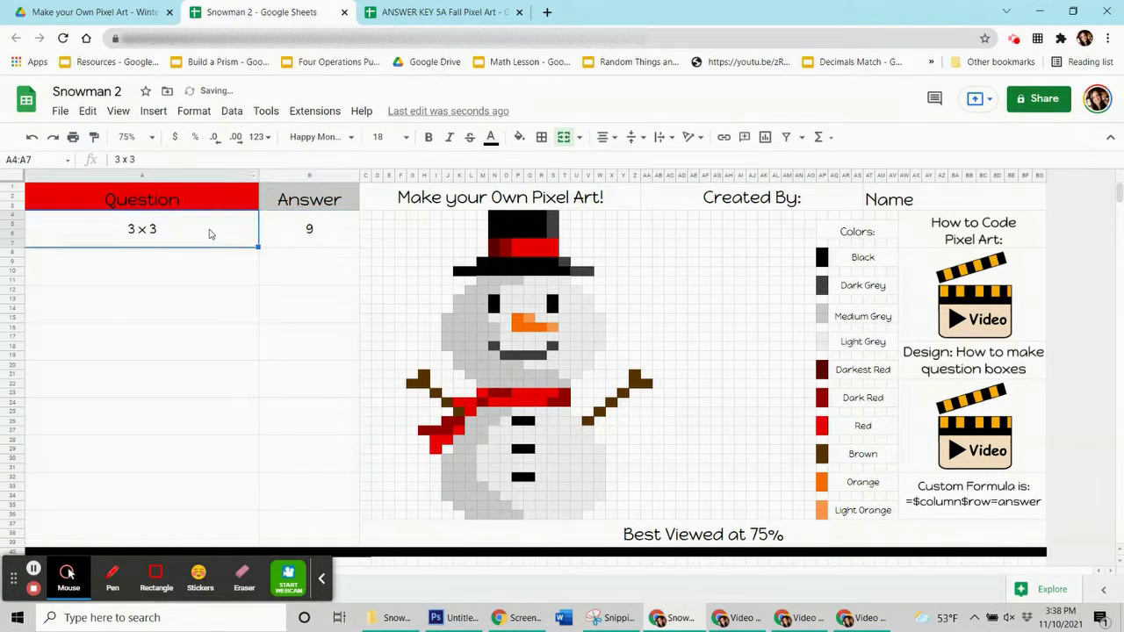
key(Delete)
click(193, 268)
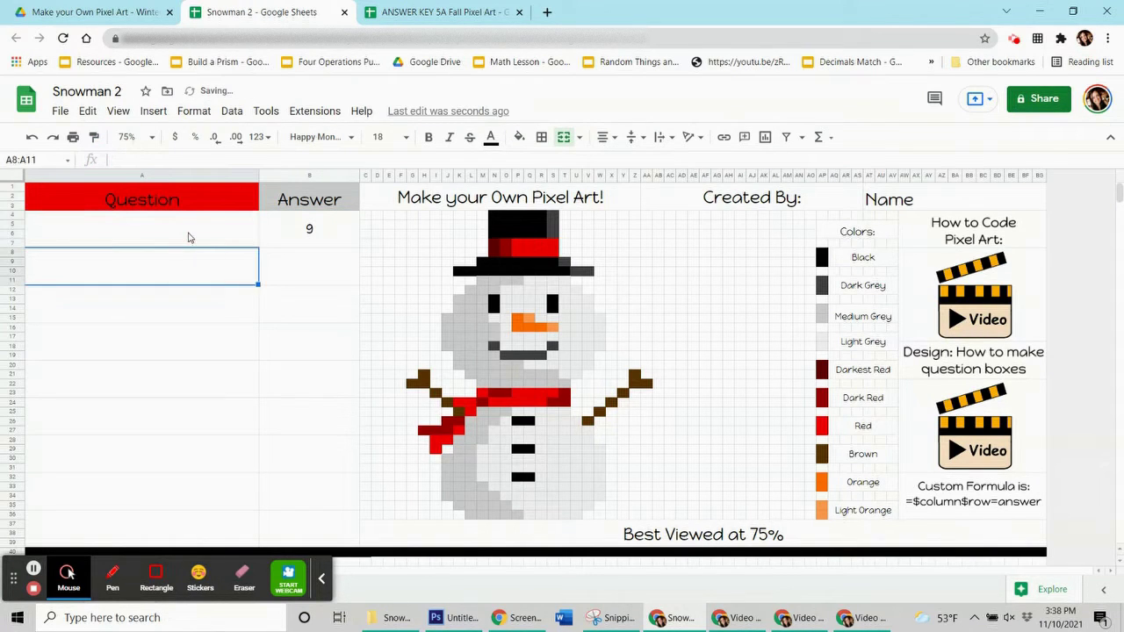
click(188, 235)
text(3 × 3)
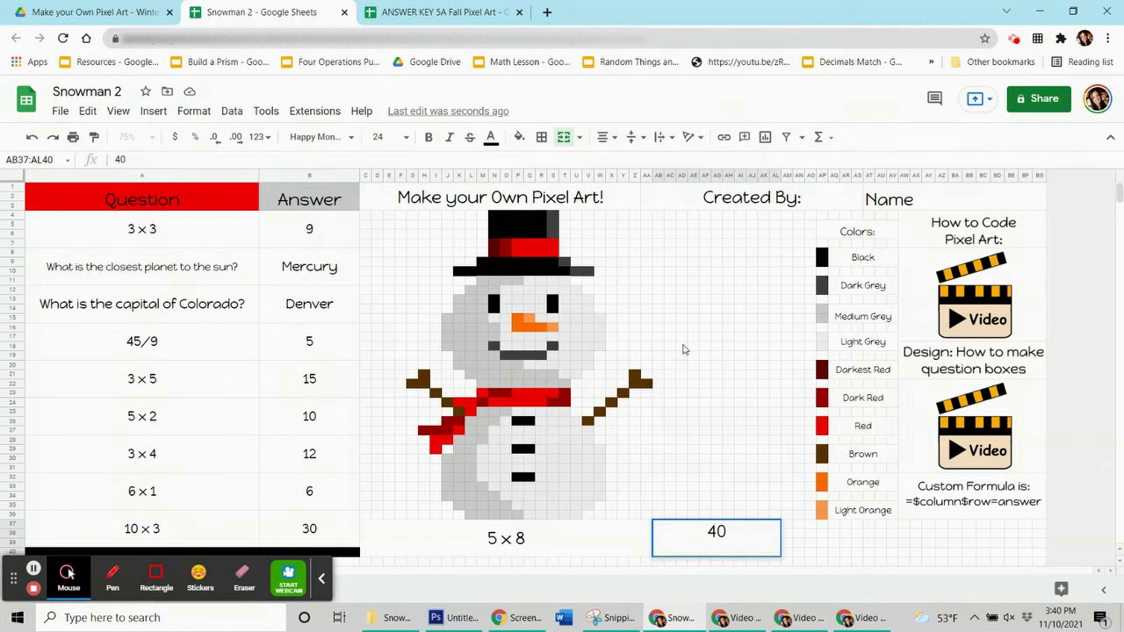
click(475, 537)
click(673, 536)
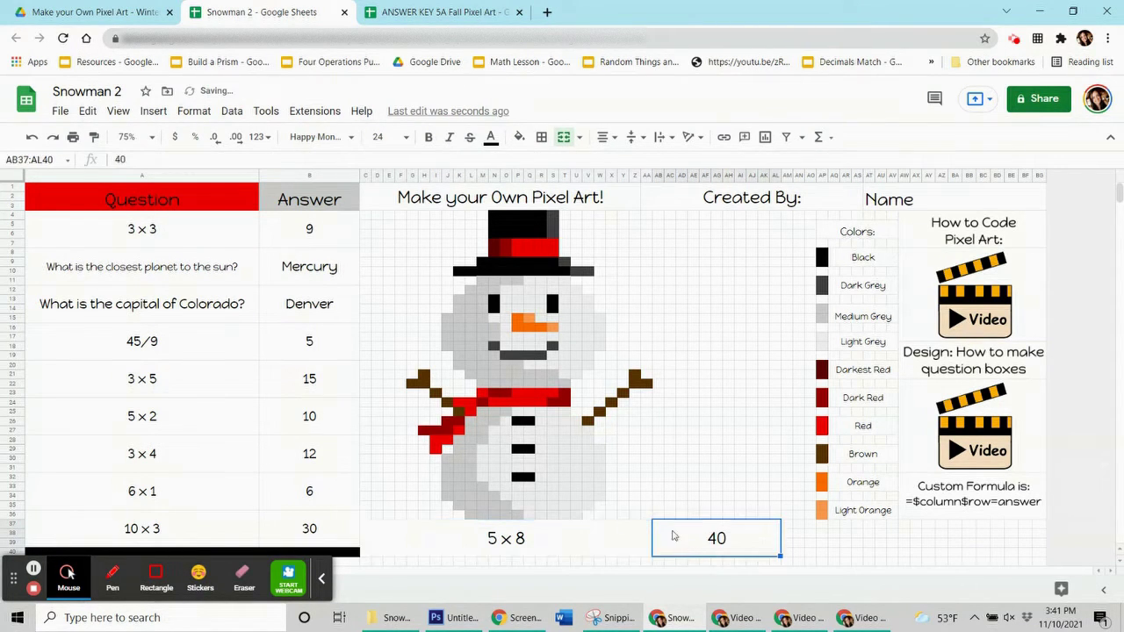
click(295, 248)
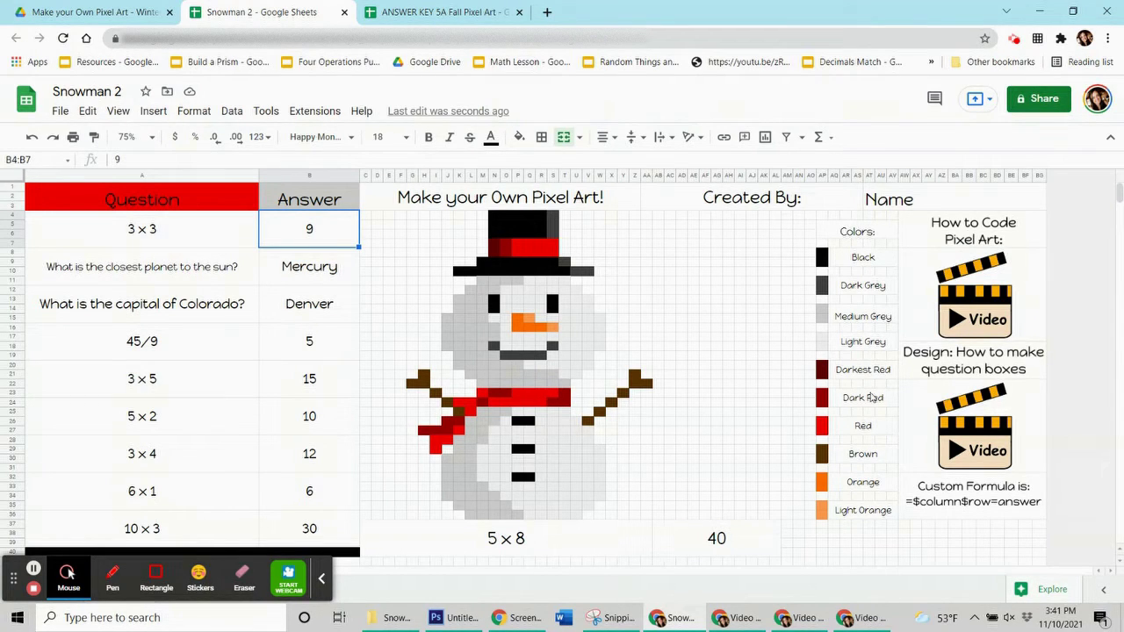
click(325, 231)
click(341, 268)
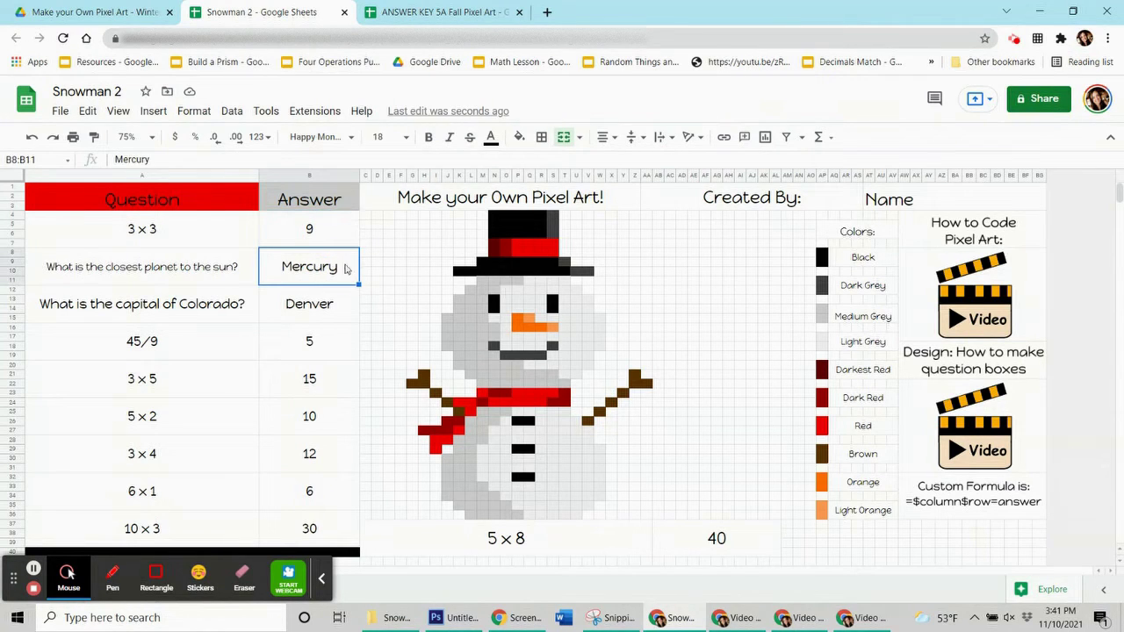
click(330, 242)
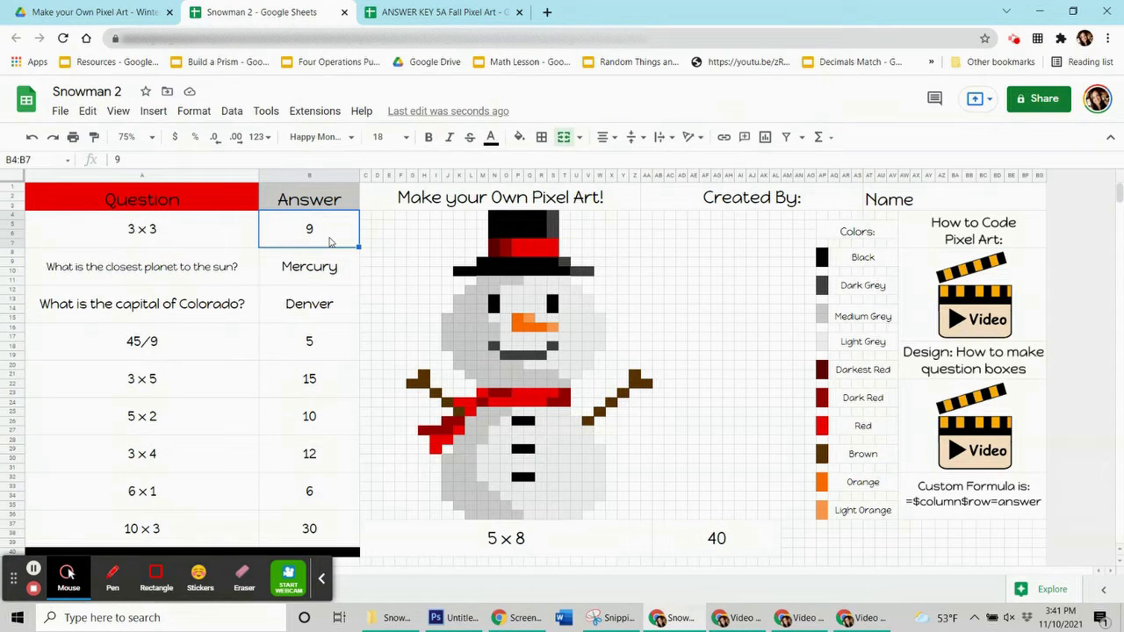
click(947, 507)
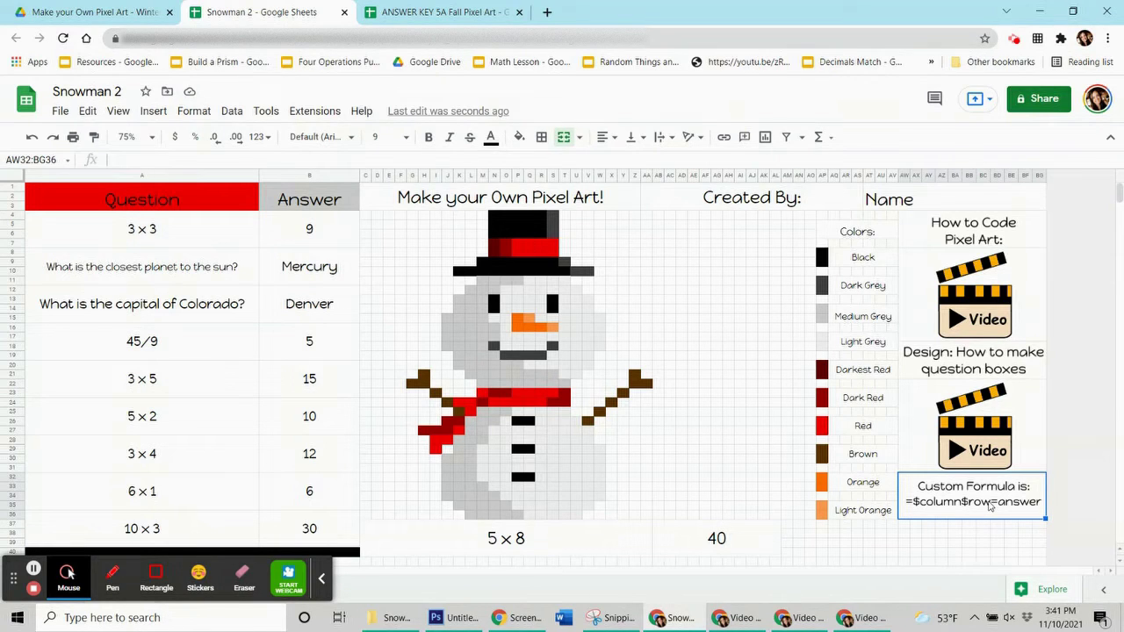
click(309, 229)
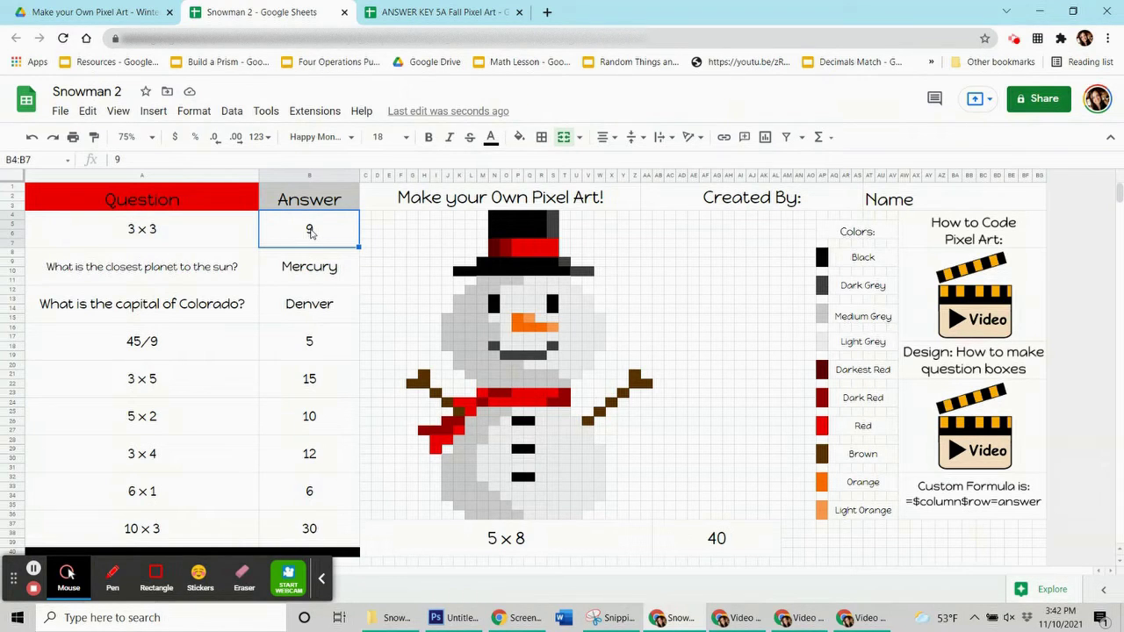
click(284, 175)
click(294, 229)
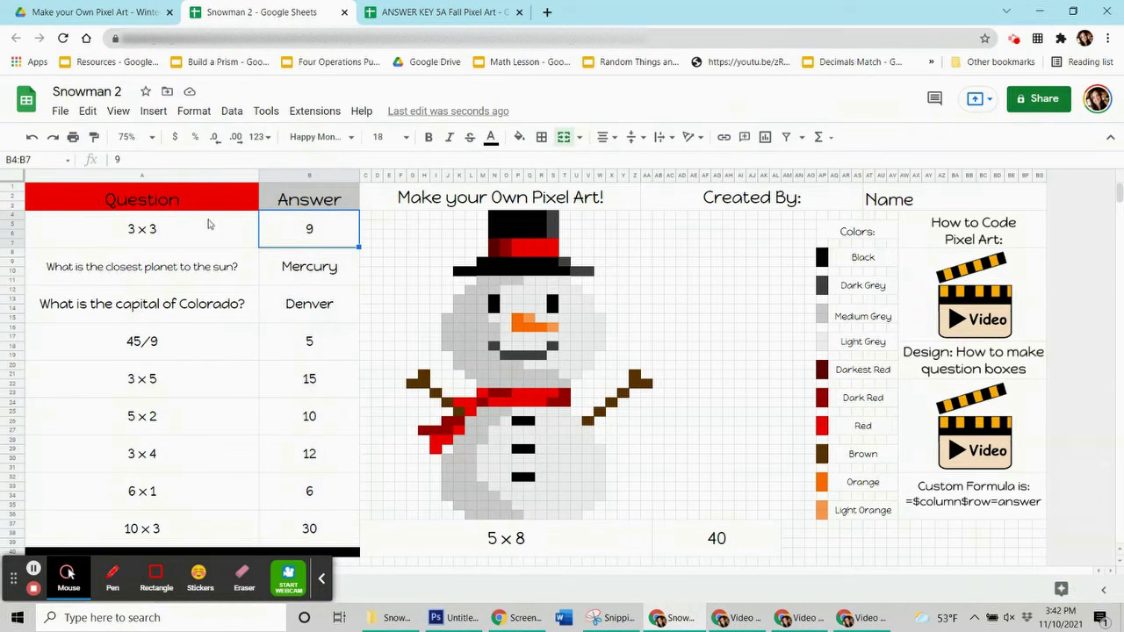
click(14, 215)
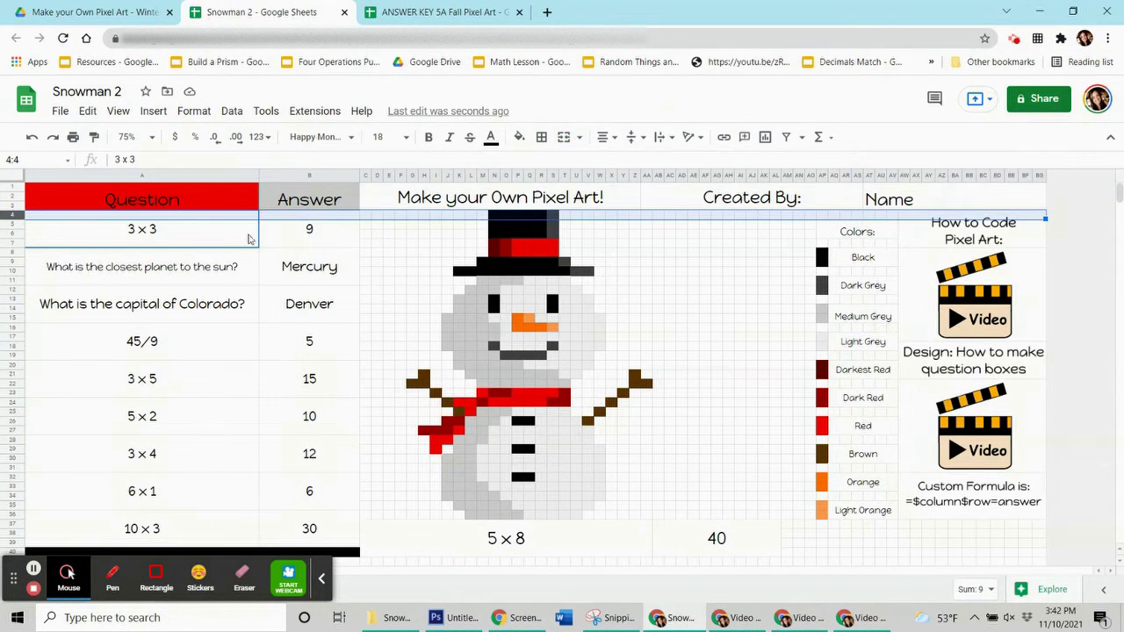
click(303, 238)
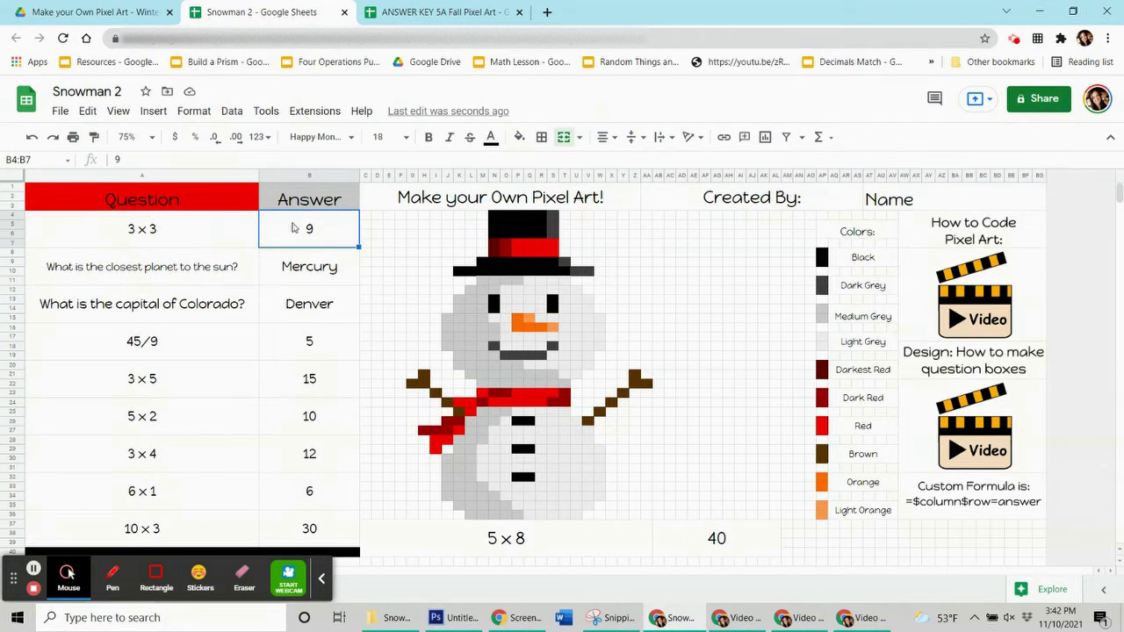
click(290, 232)
click(280, 235)
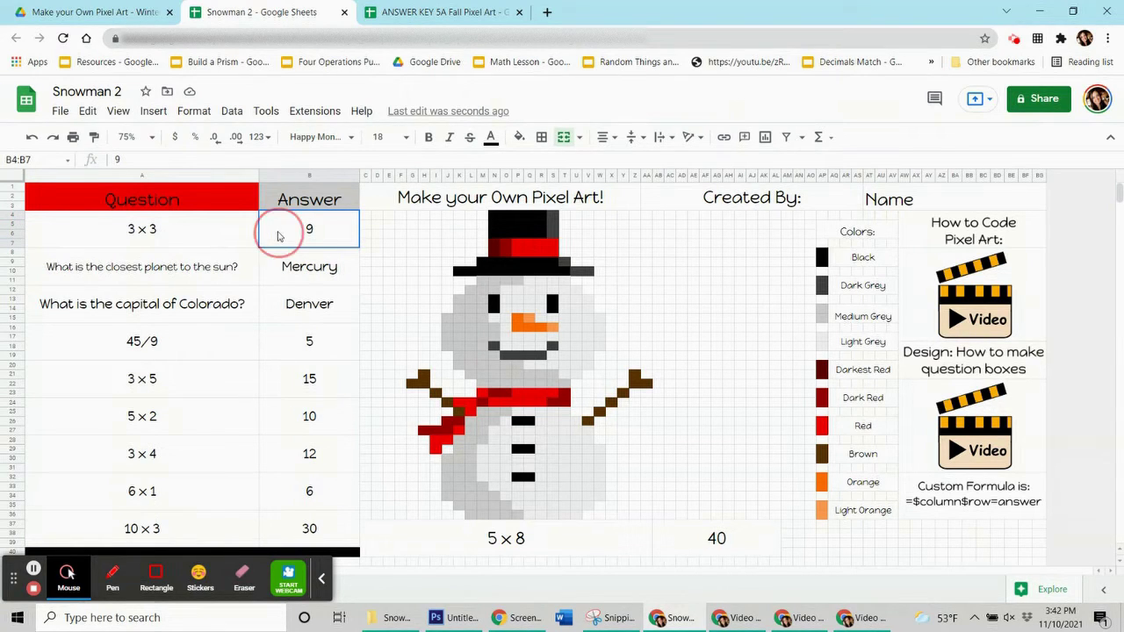
click(285, 264)
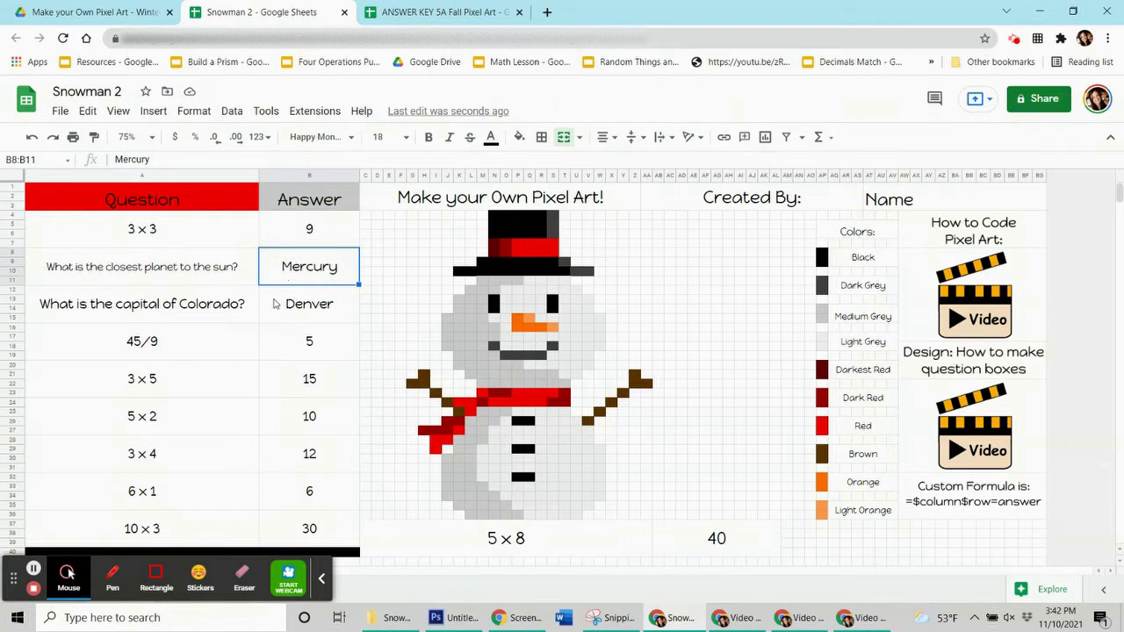
click(277, 304)
click(288, 341)
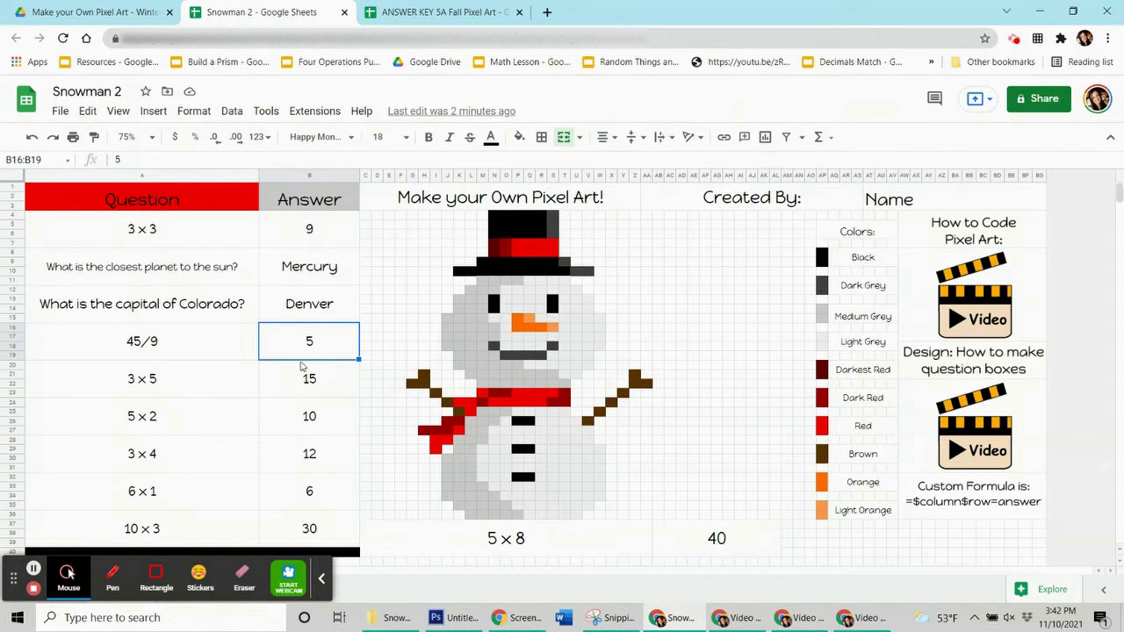
click(283, 231)
click(296, 229)
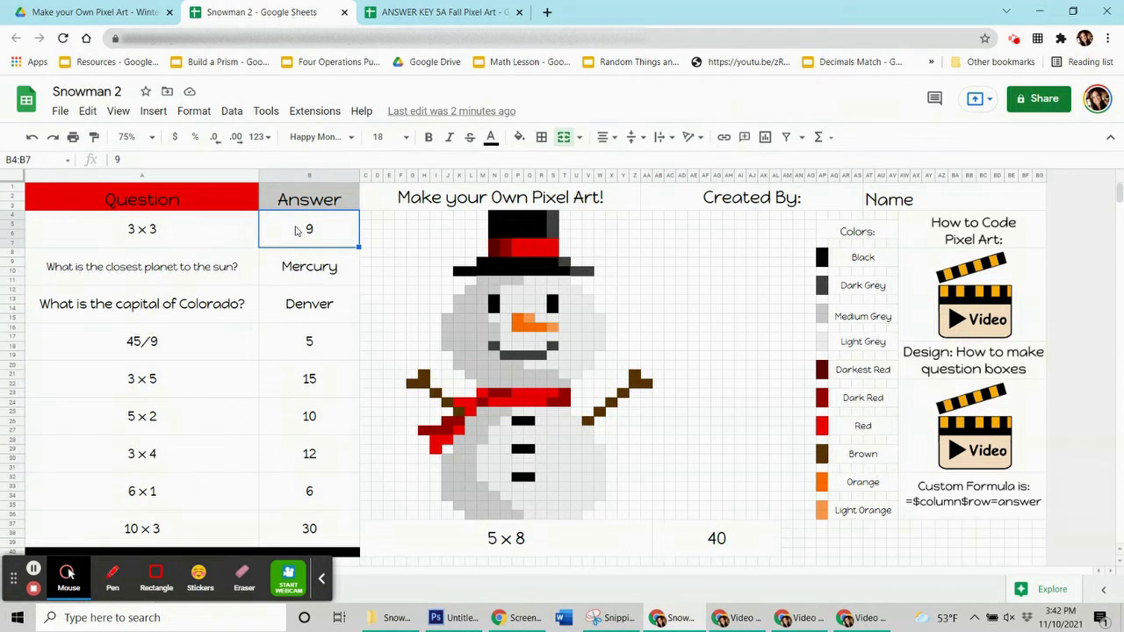
click(943, 508)
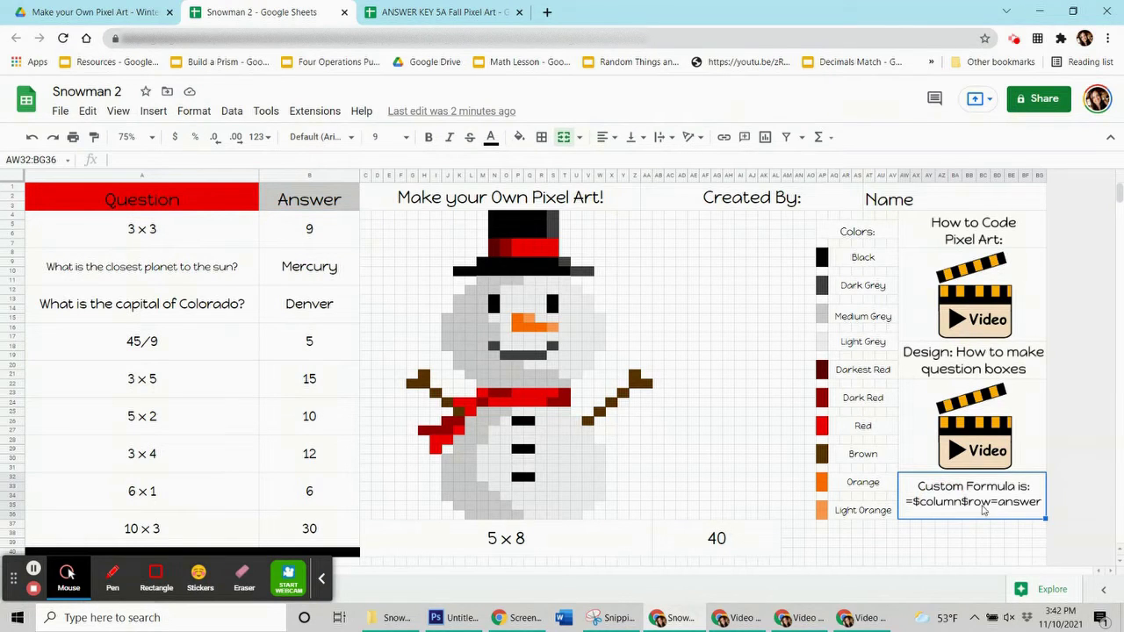
click(982, 508)
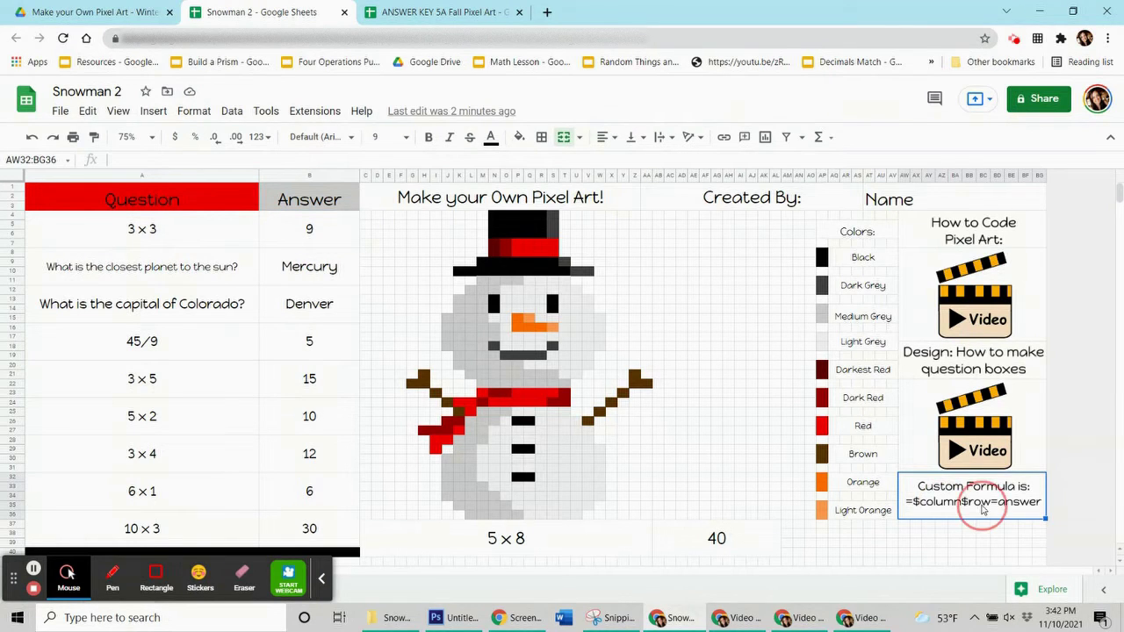
click(934, 507)
click(978, 504)
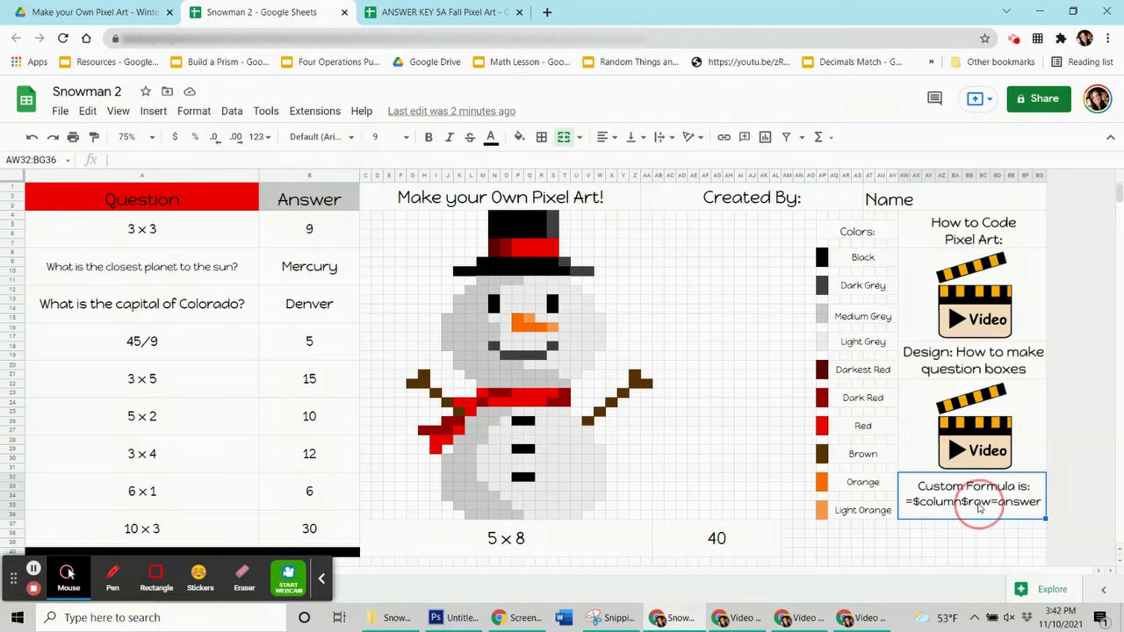
click(344, 227)
click(310, 231)
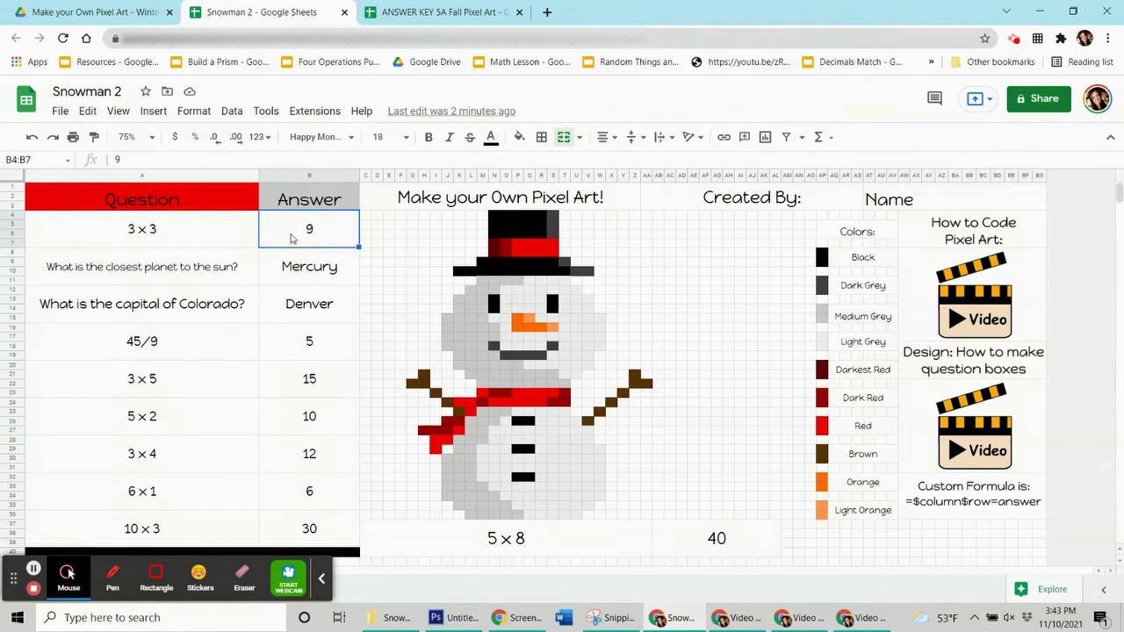
Start a conditional format rule on B4 with black fill and white text
click(301, 231)
click(192, 111)
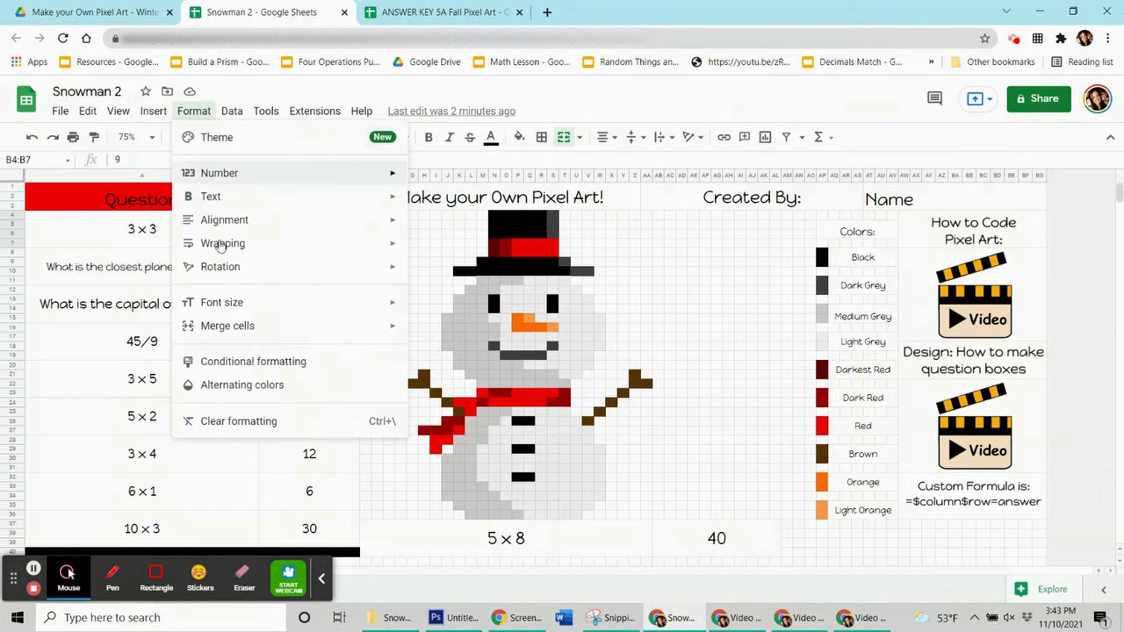
click(248, 359)
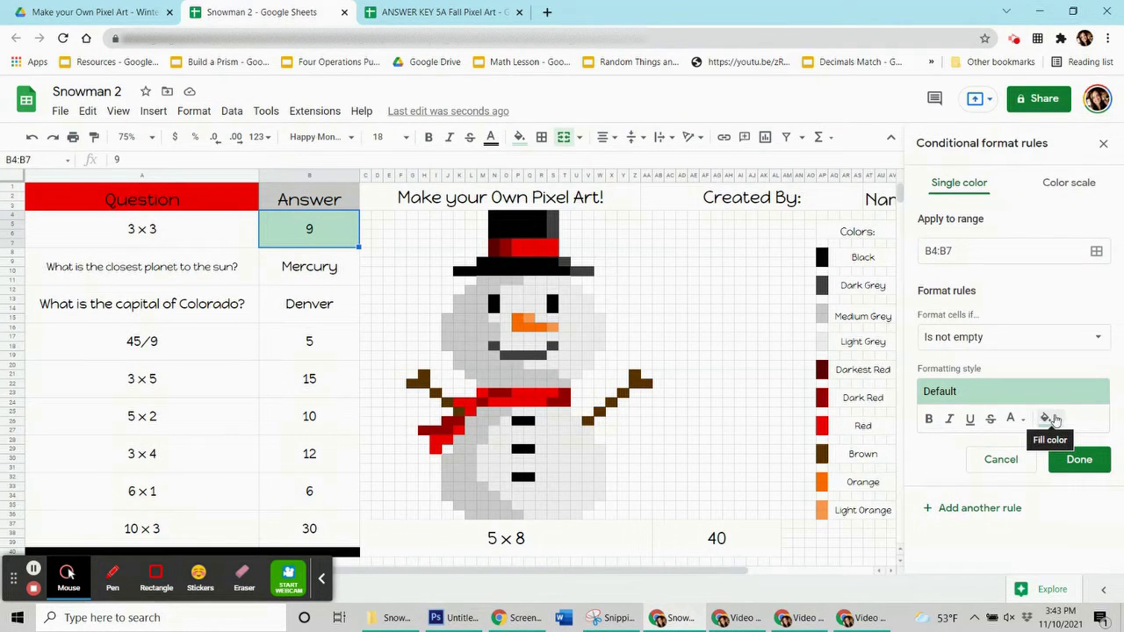
click(1050, 420)
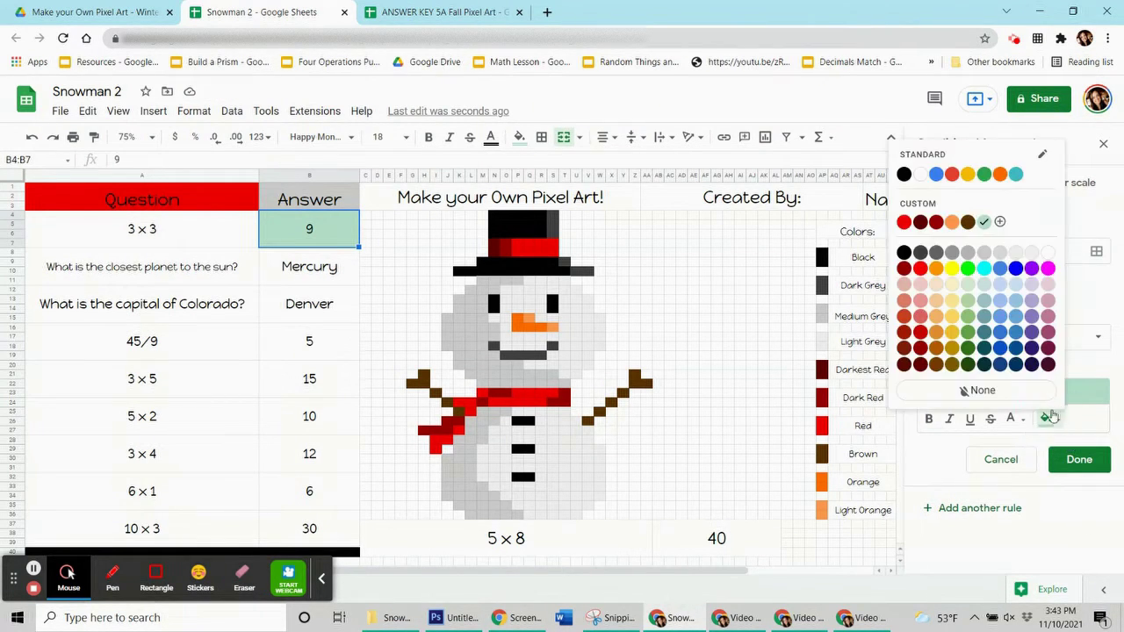
click(904, 174)
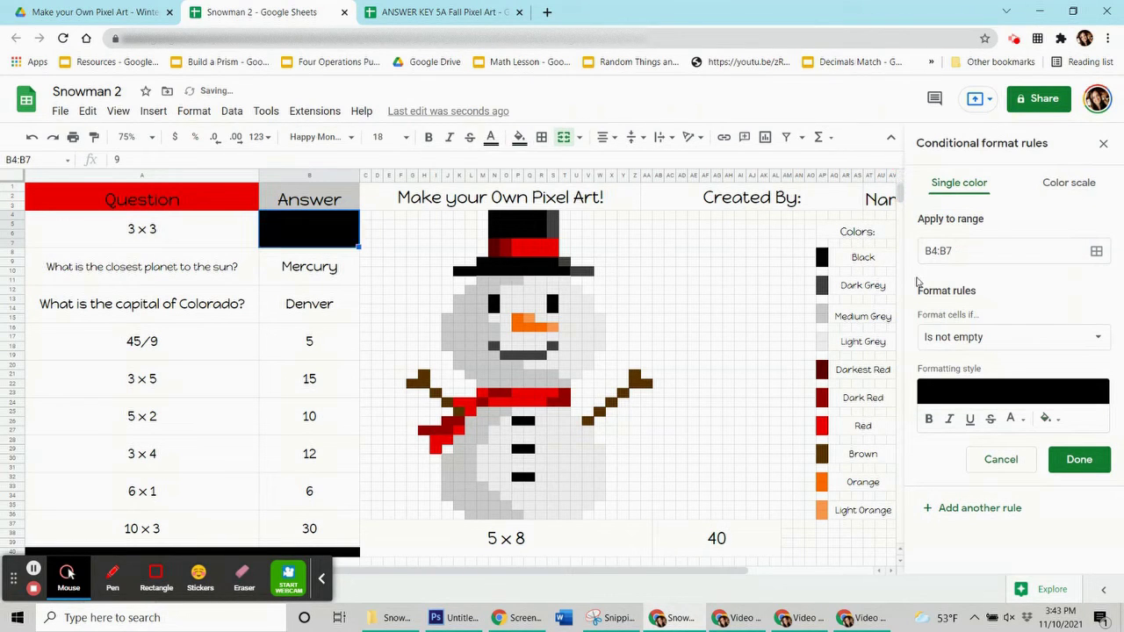
click(1012, 419)
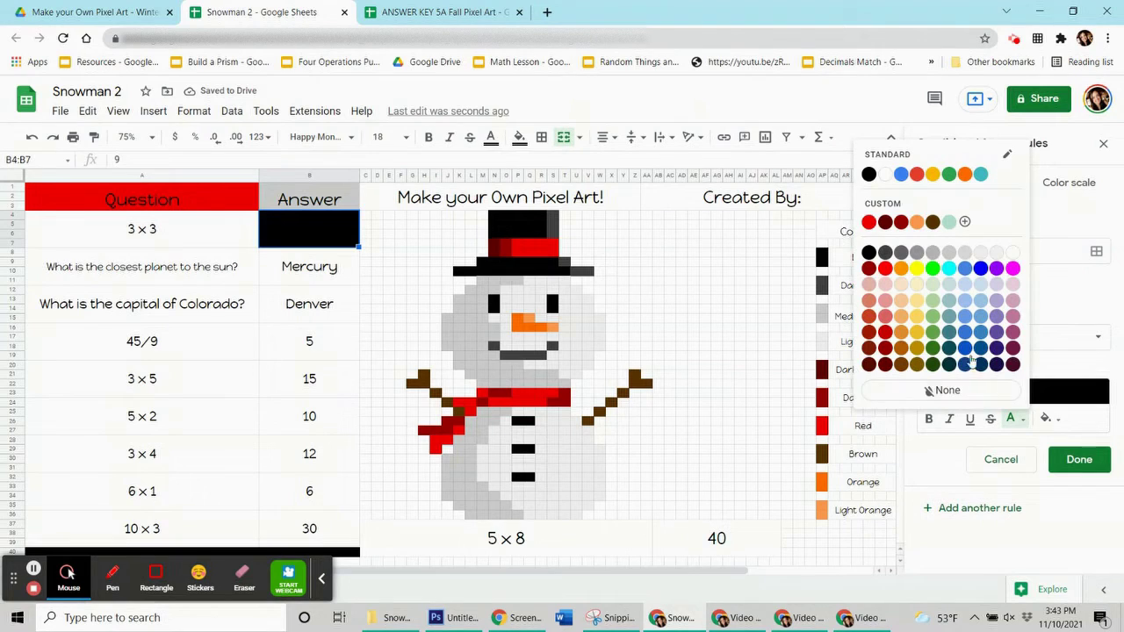
click(885, 175)
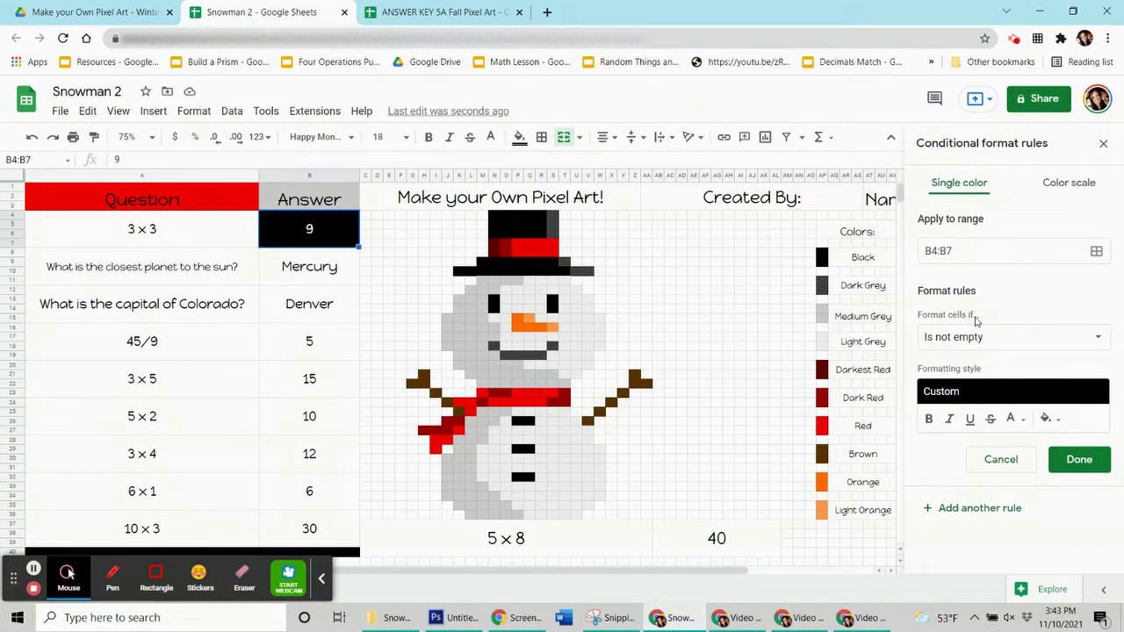
Set the rule's condition to the custom formula =$B$4=9 and save it
click(955, 338)
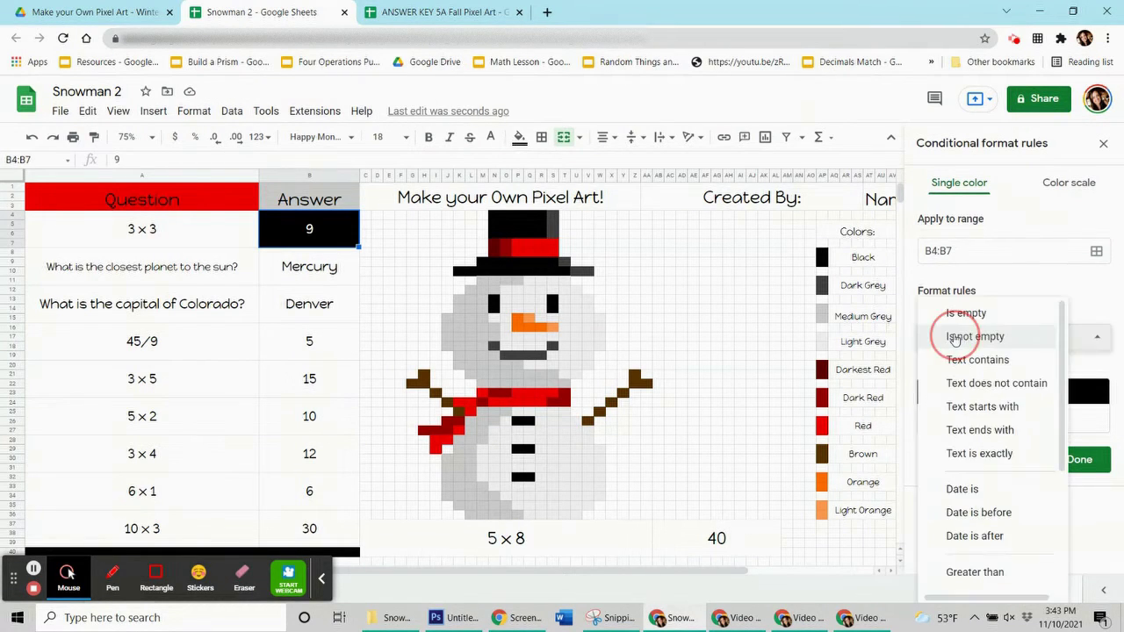
scroll(966, 396, down, 4)
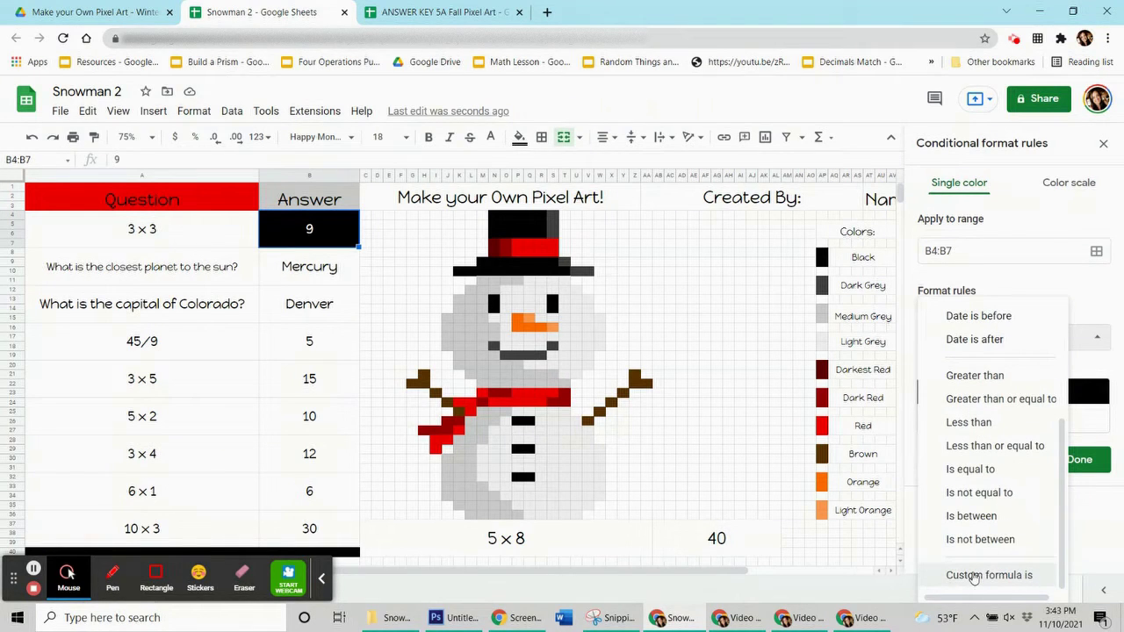
click(974, 575)
click(933, 367)
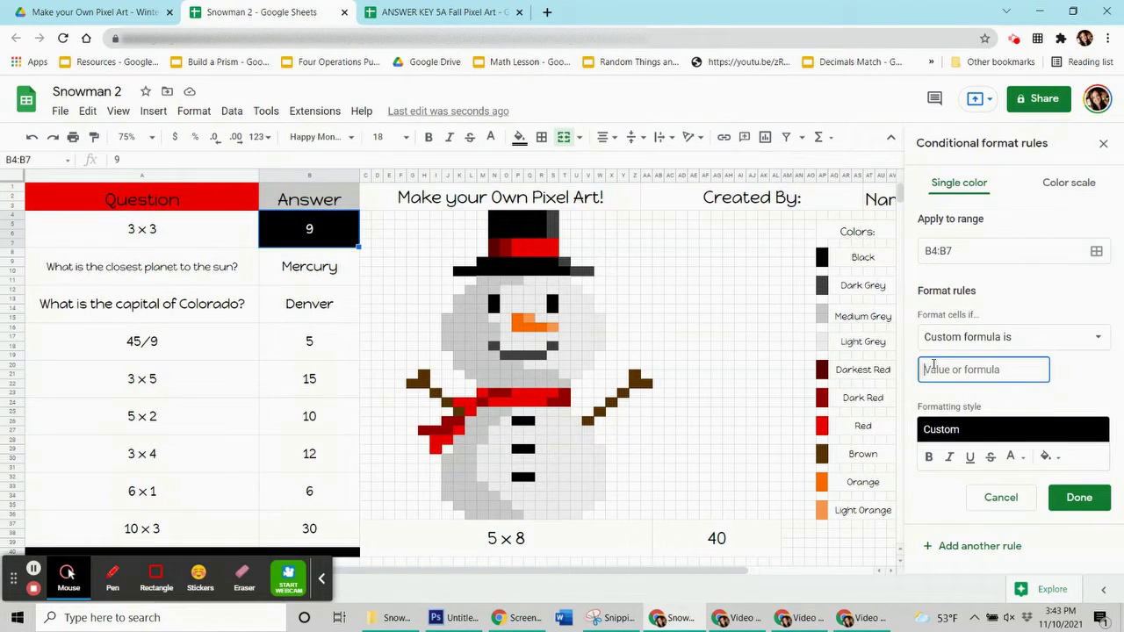
text(=)
text($b$4=9)
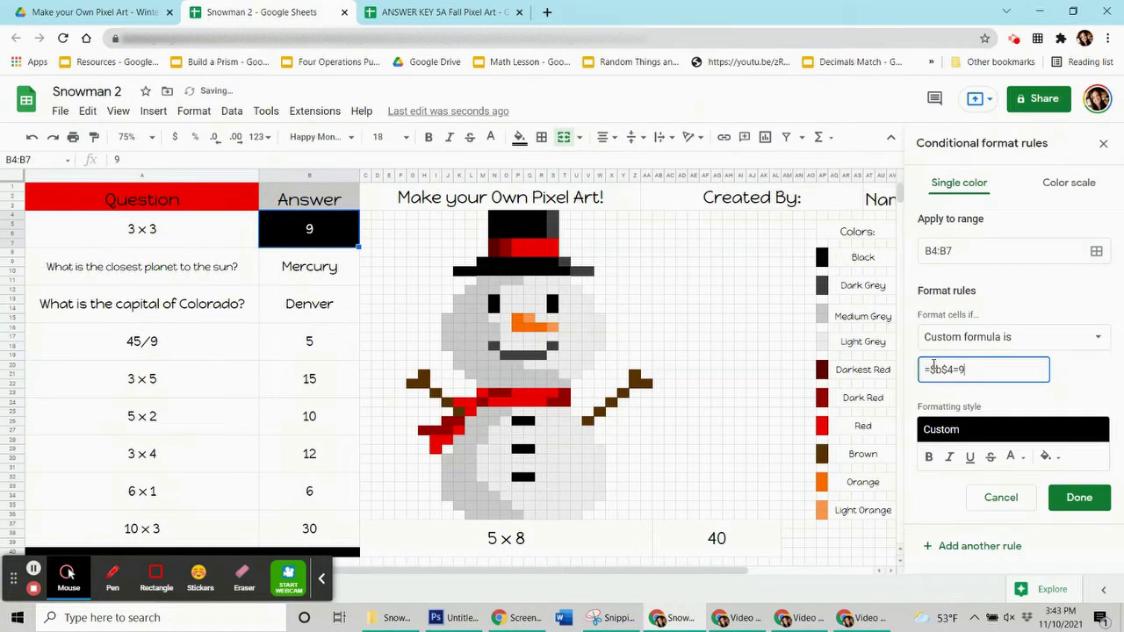
click(1082, 498)
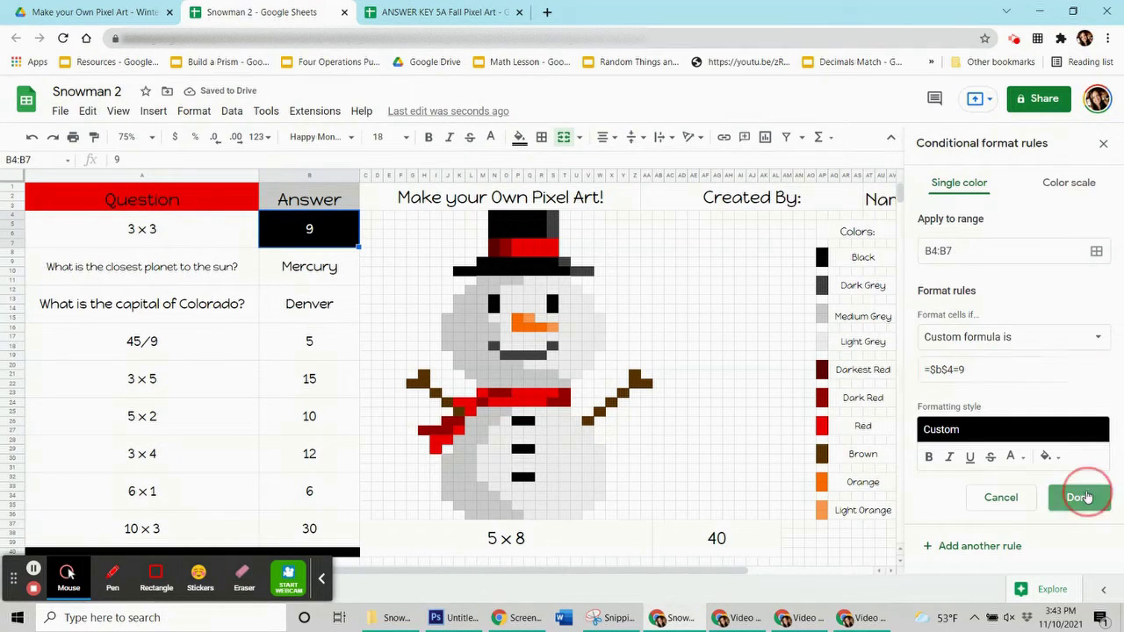
Clear and retype 9 in the first answer cell to test the black-fill rule
click(694, 416)
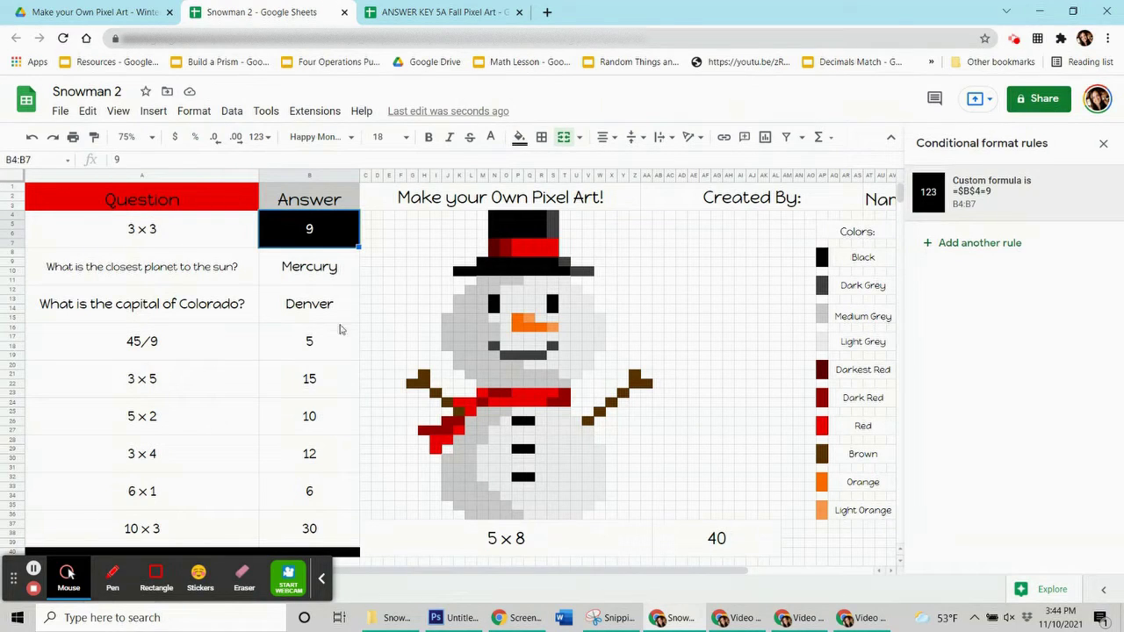
click(327, 229)
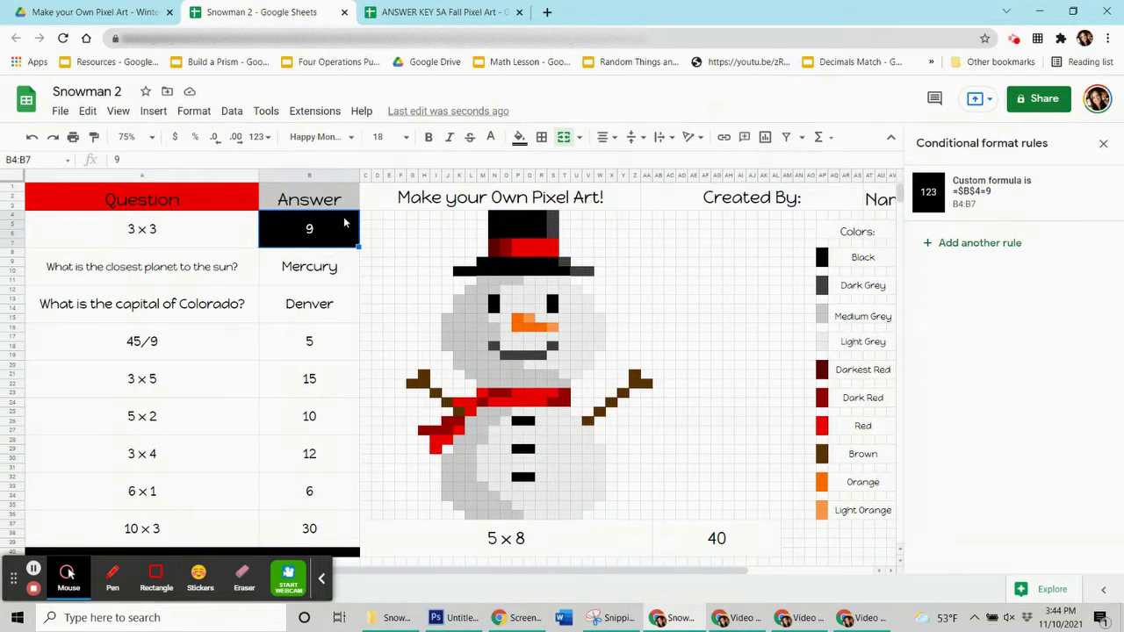
click(308, 261)
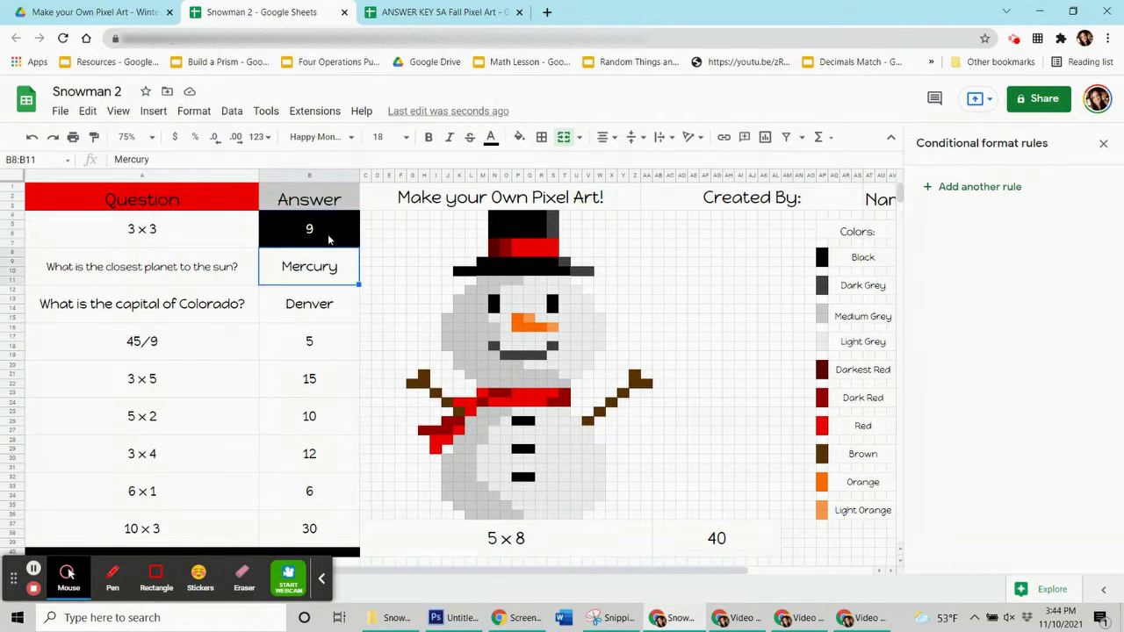
click(327, 235)
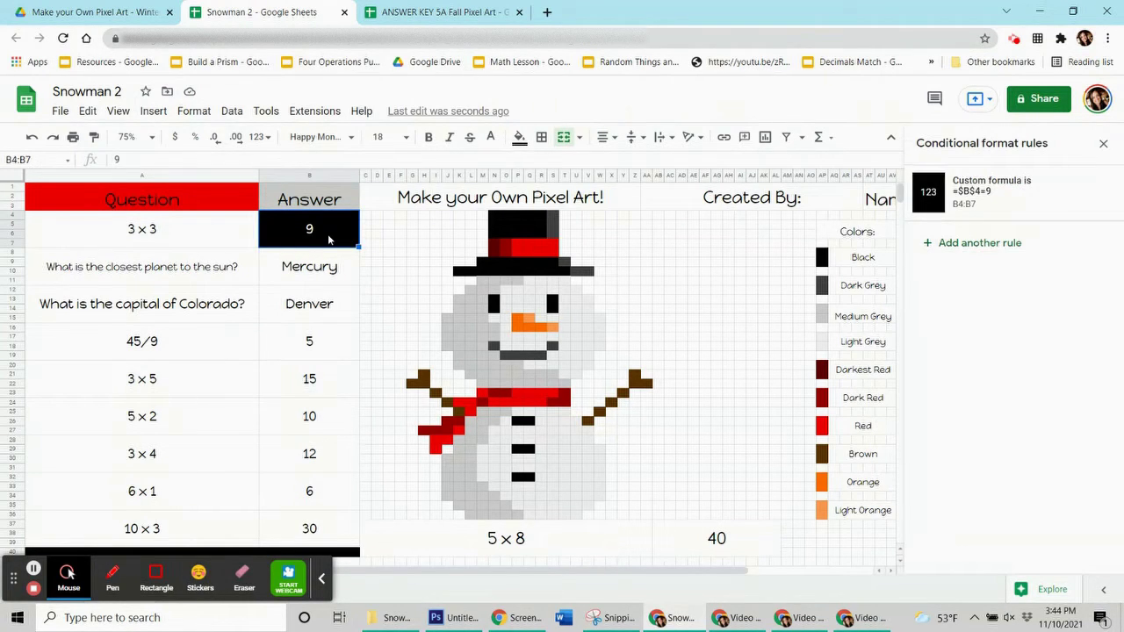
key(Delete)
click(322, 269)
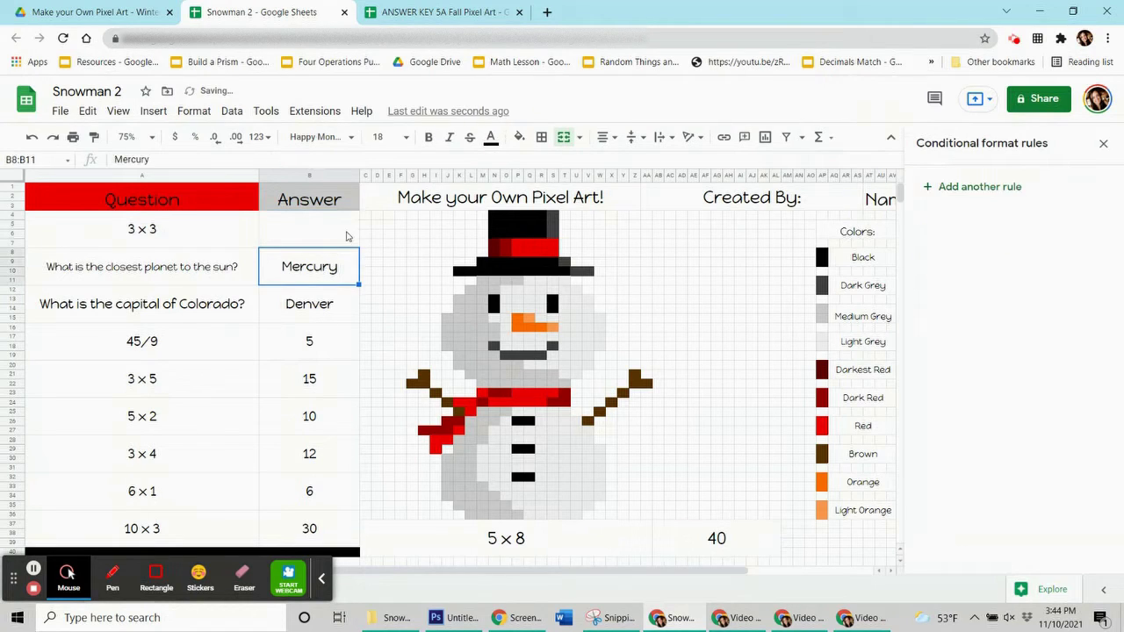
click(347, 236)
text(9)
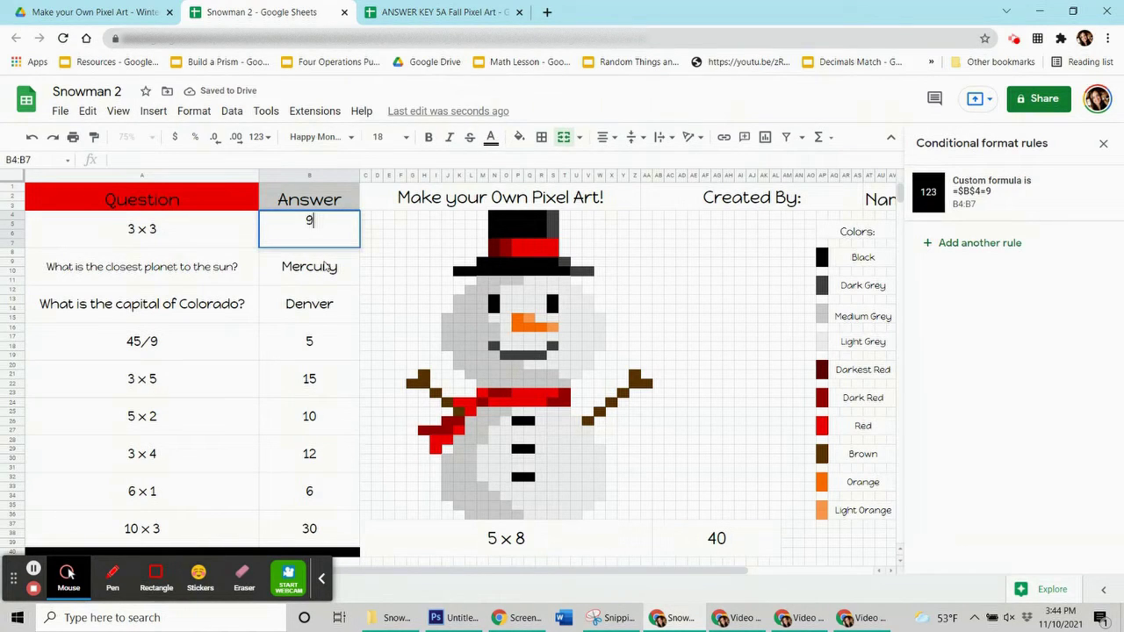
click(327, 267)
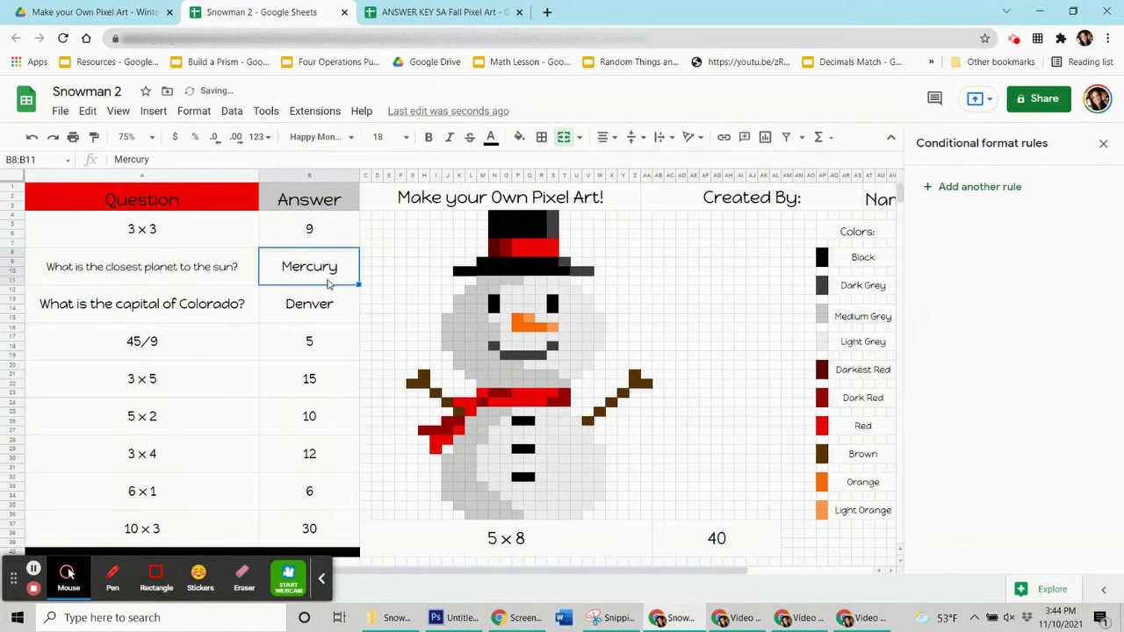
Reselect the 9 answer cell and open its =$B$4=9 rule for editing
click(343, 234)
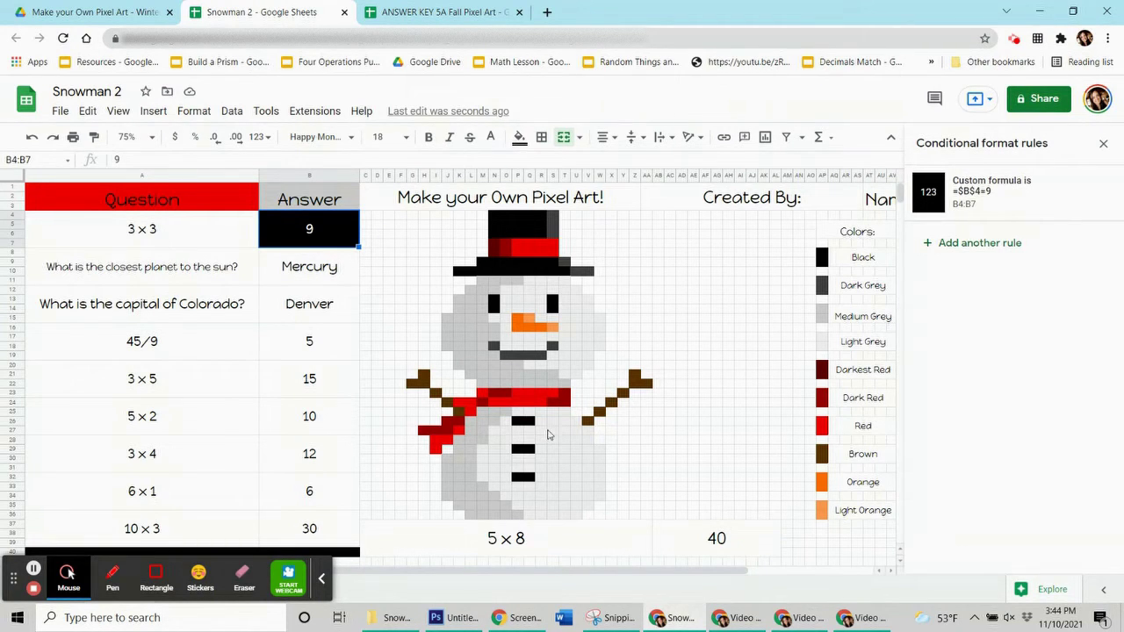
click(327, 243)
click(518, 225)
click(325, 244)
click(984, 193)
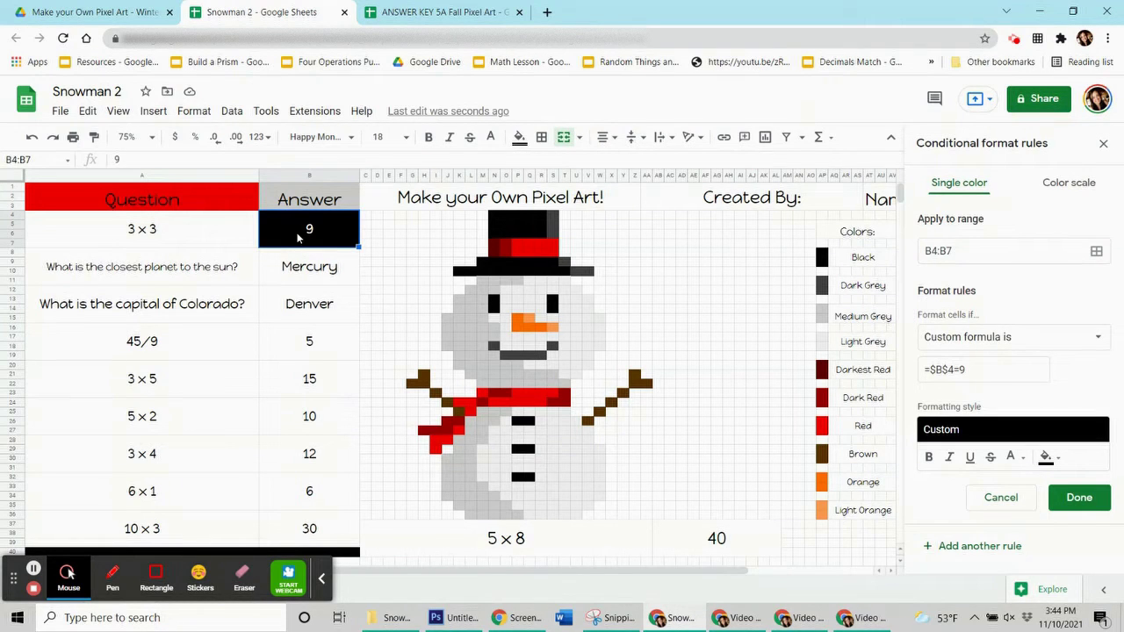
Add the coal button ranges P26:Q26, P29:Q29 and P32:Q32 to the rule
click(1097, 252)
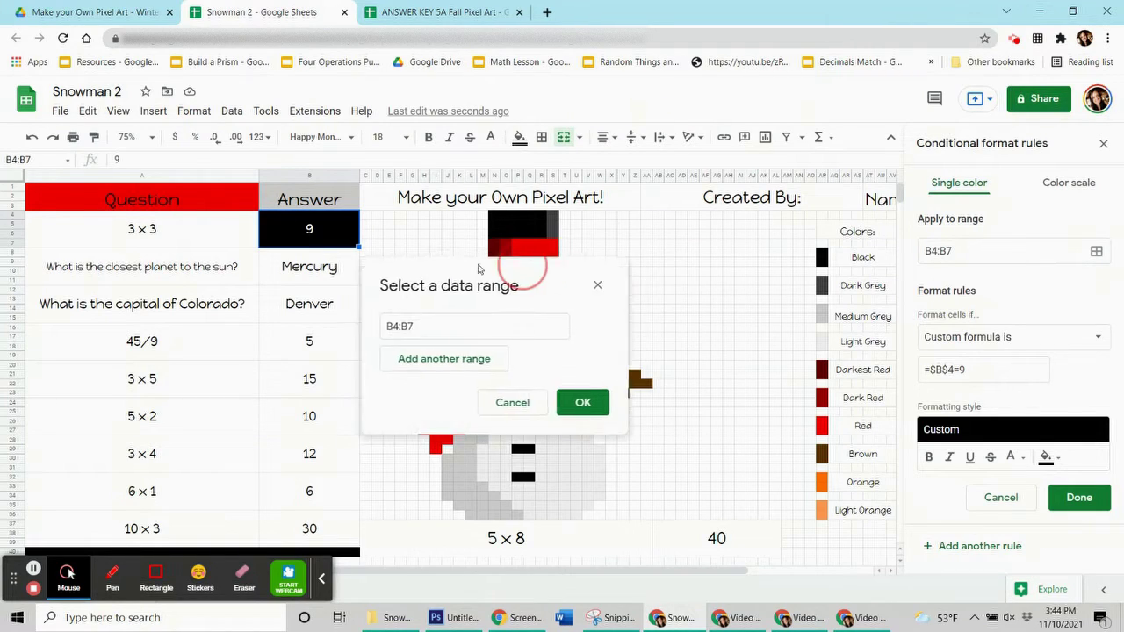
drag(479, 269, 277, 289)
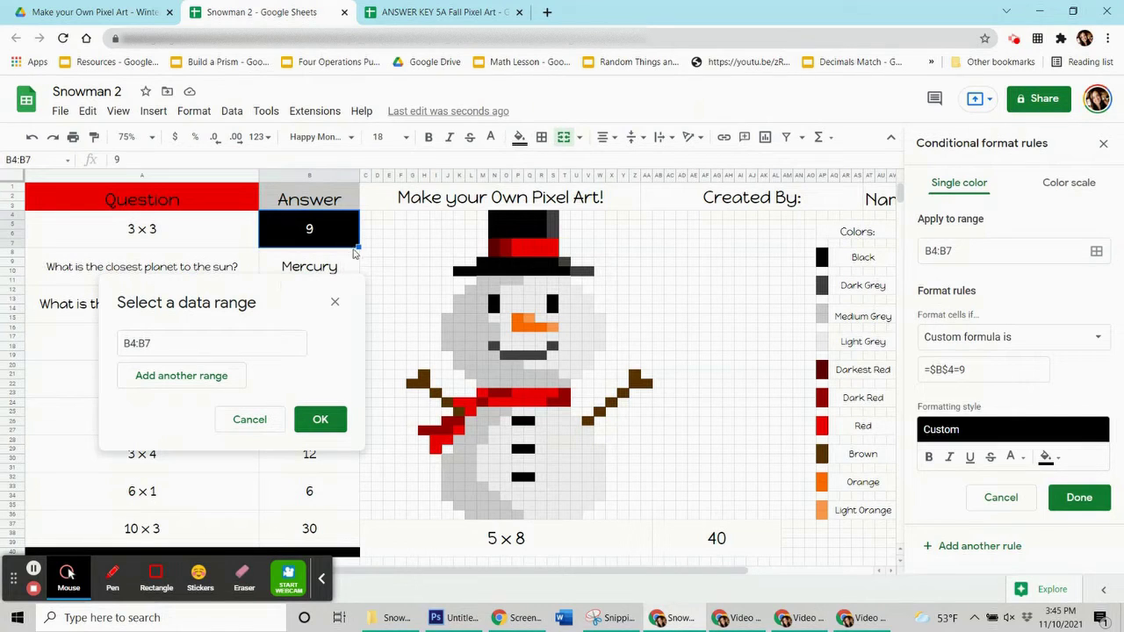
click(524, 424)
shift+click(518, 422)
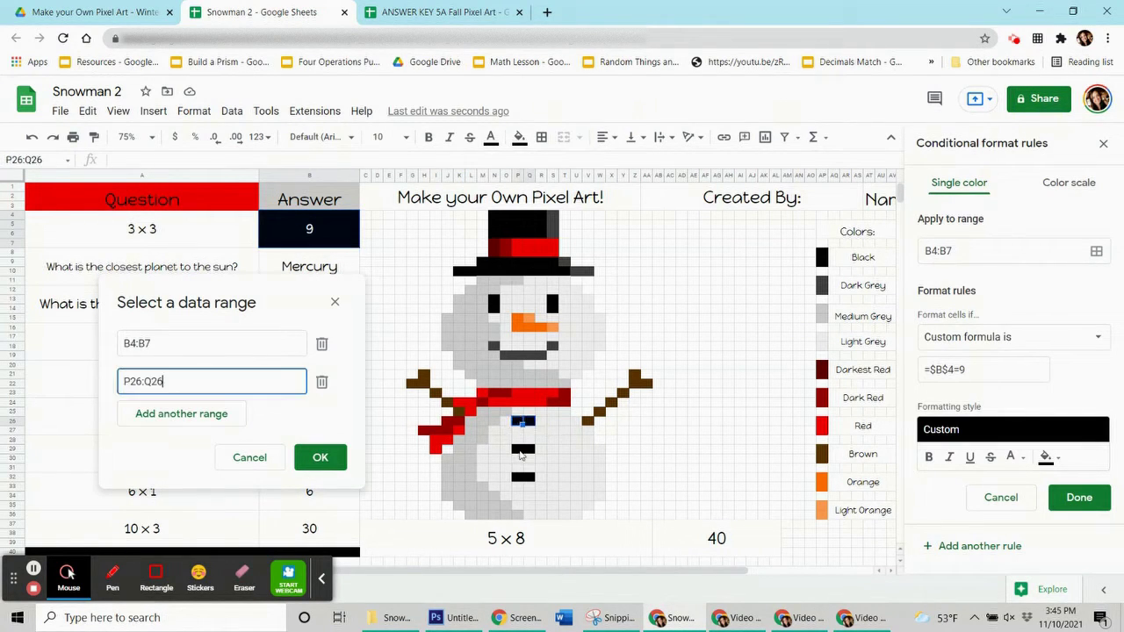
ctrl+click(524, 450)
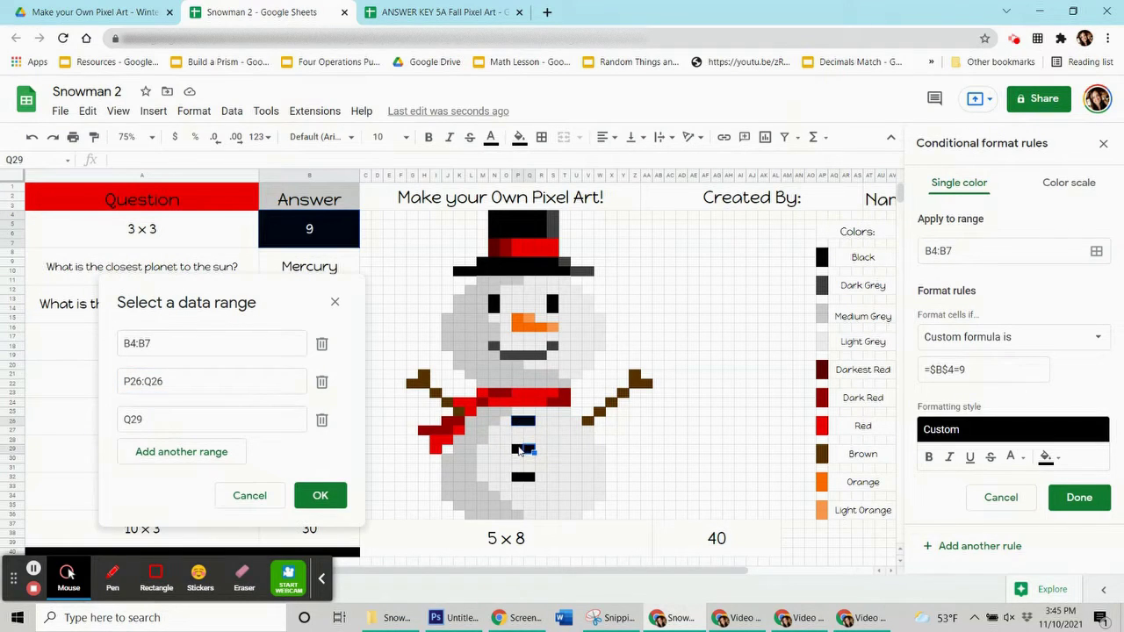
shift+click(518, 450)
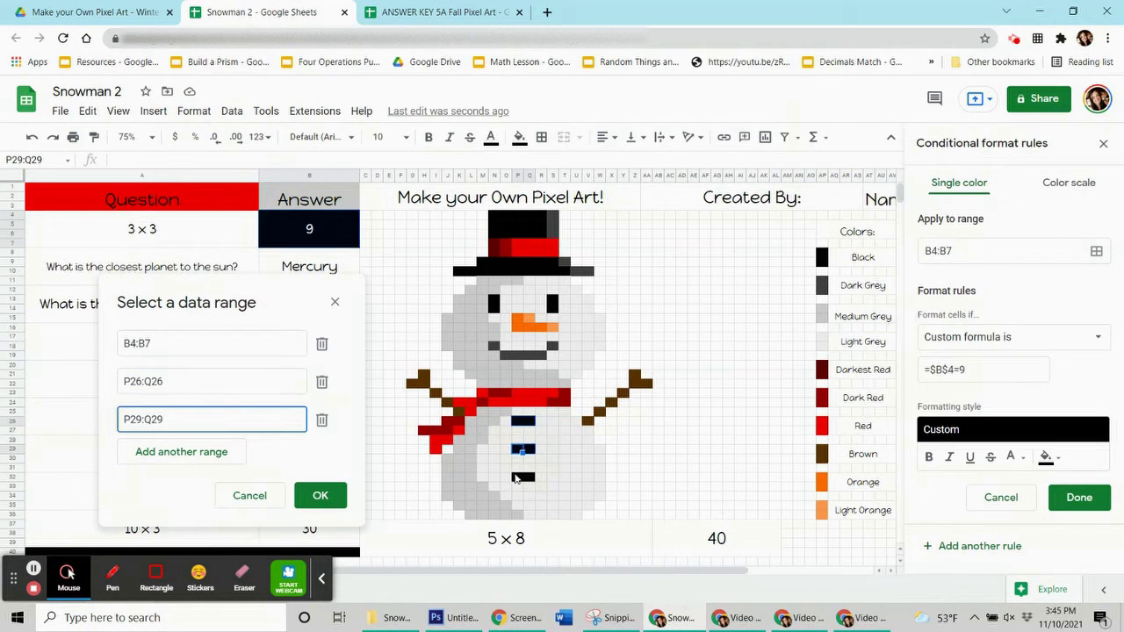
ctrl+click(524, 479)
shift+click(516, 481)
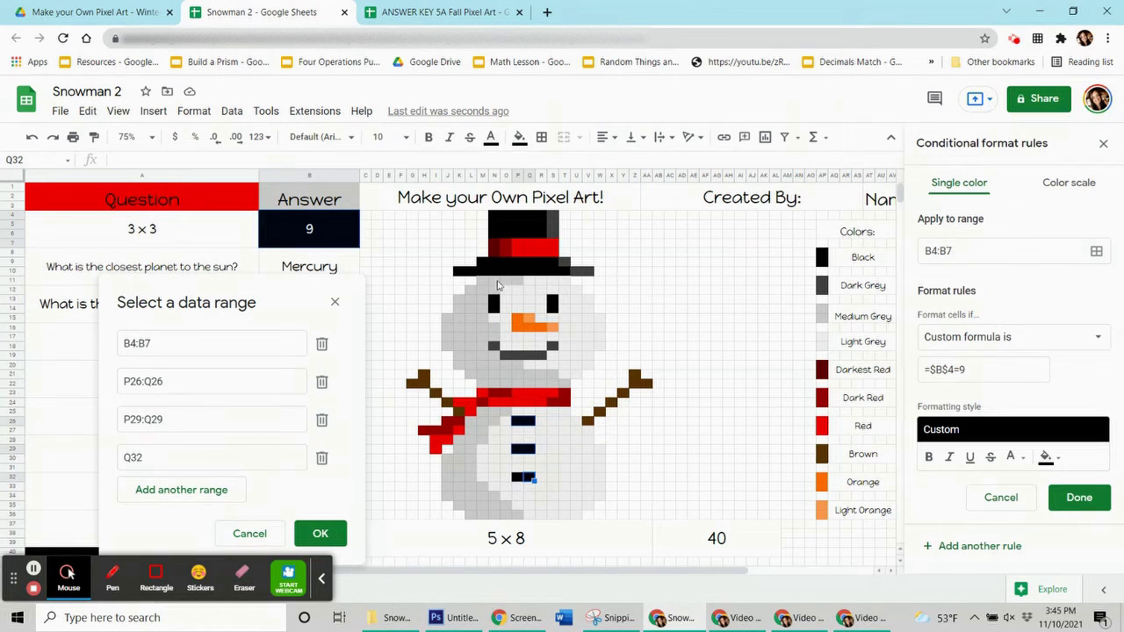
Add the eye ranges N13:N14 and S13:S14, hat N4:R6 and brim M9:S9
ctrl+click(495, 304)
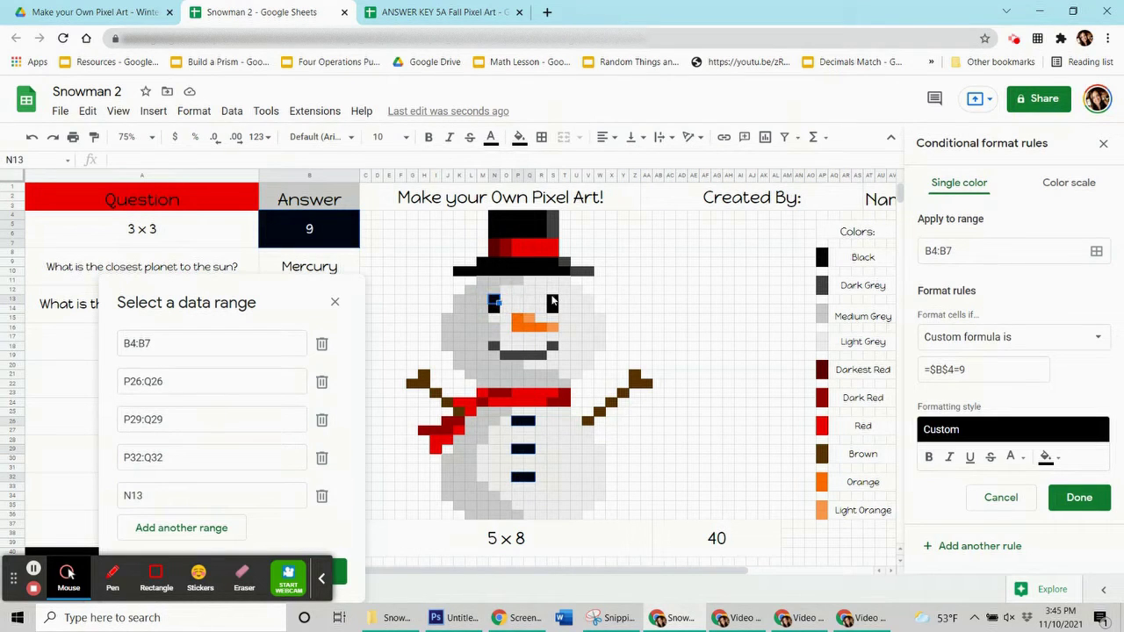
shift+click(498, 315)
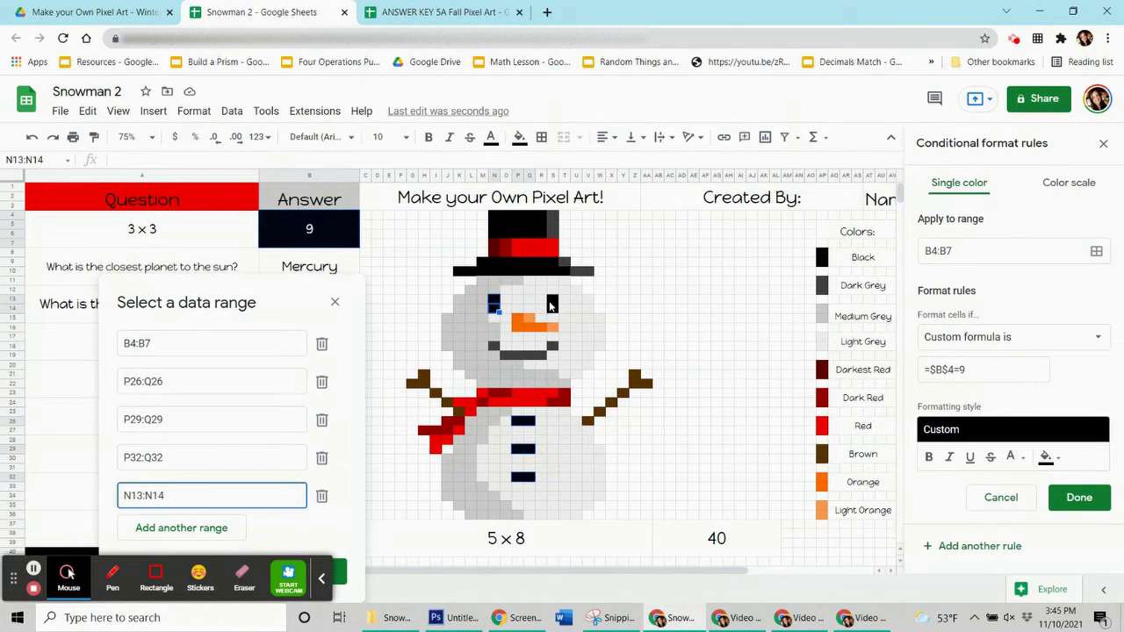
ctrl+click(551, 304)
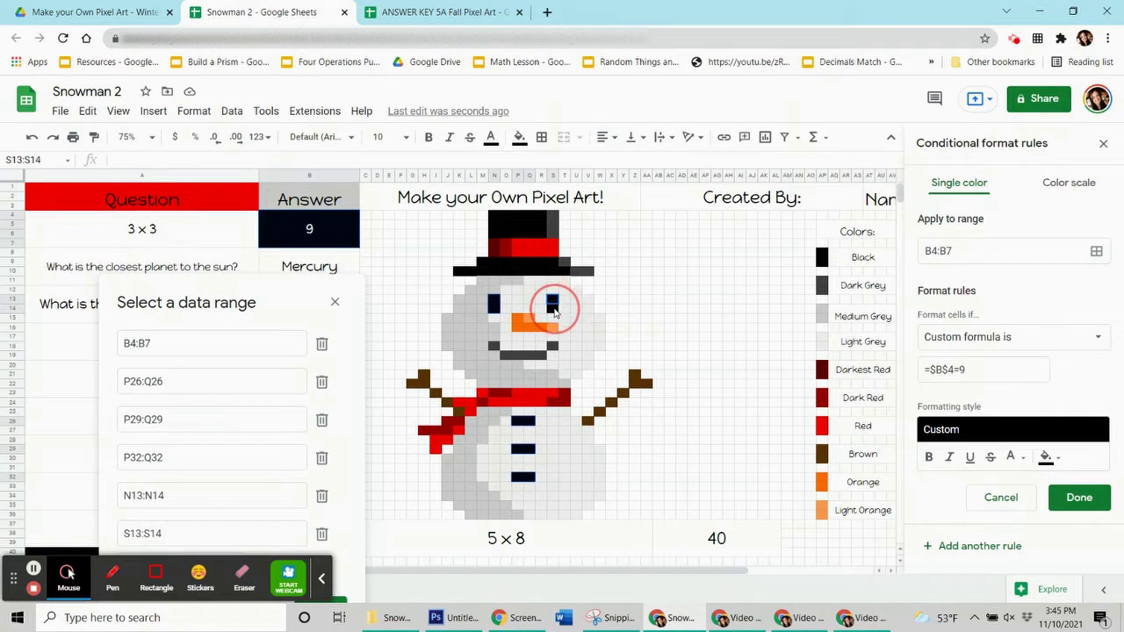
shift+click(551, 315)
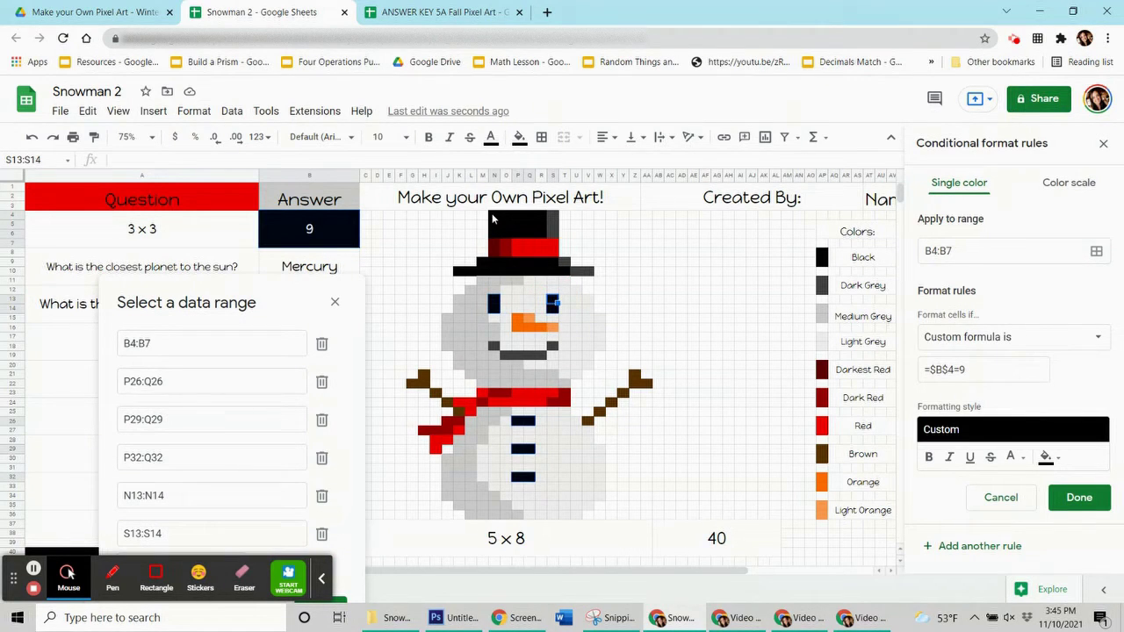
drag(492, 214, 542, 237)
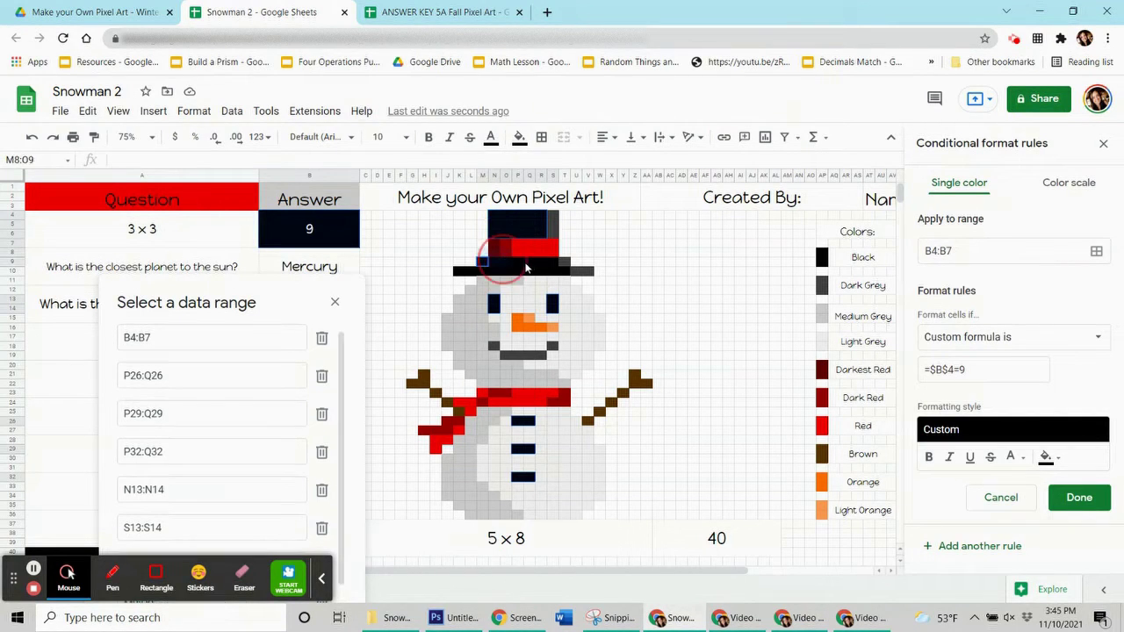
drag(481, 261, 552, 266)
drag(460, 274, 568, 274)
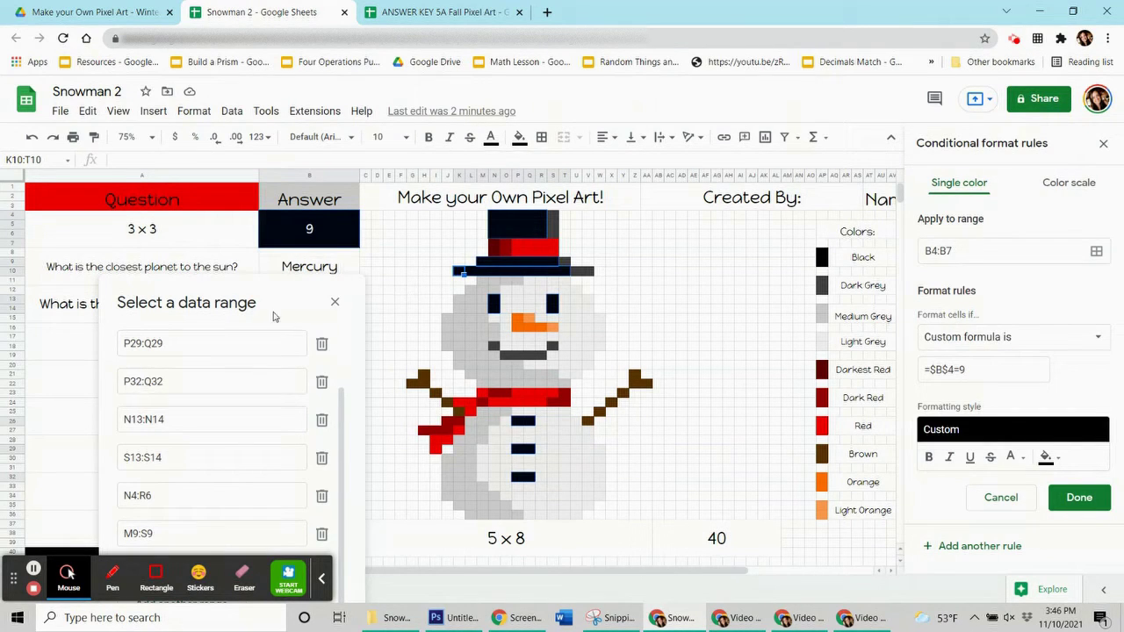
Add the lower brim row K10:T10 and save the answer-9 rule
click(271, 287)
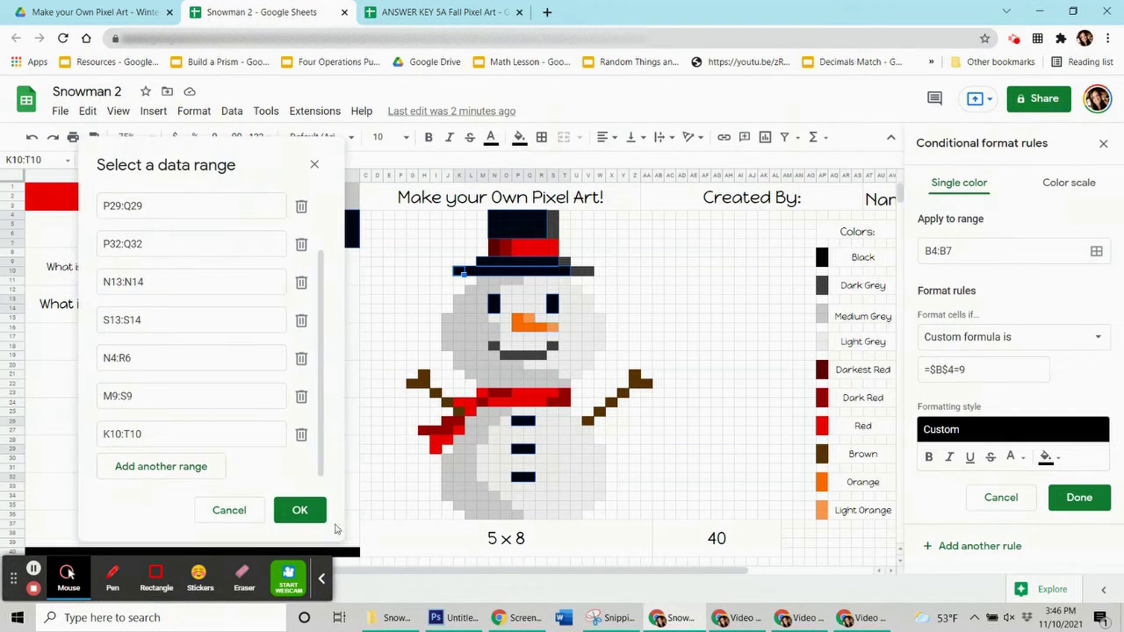
click(301, 512)
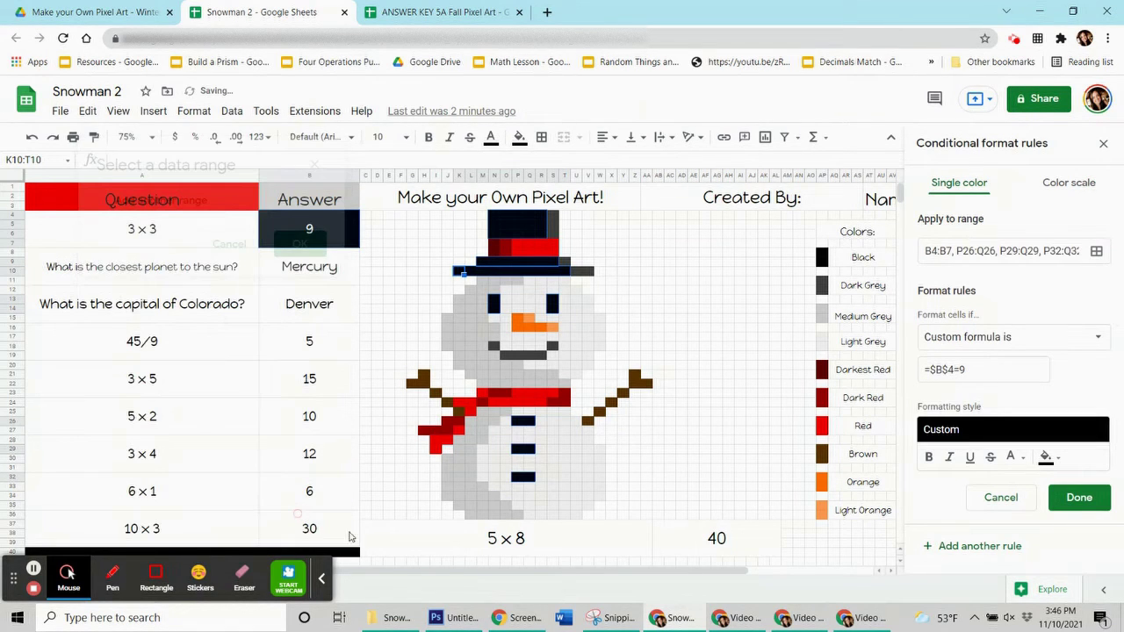
click(1075, 498)
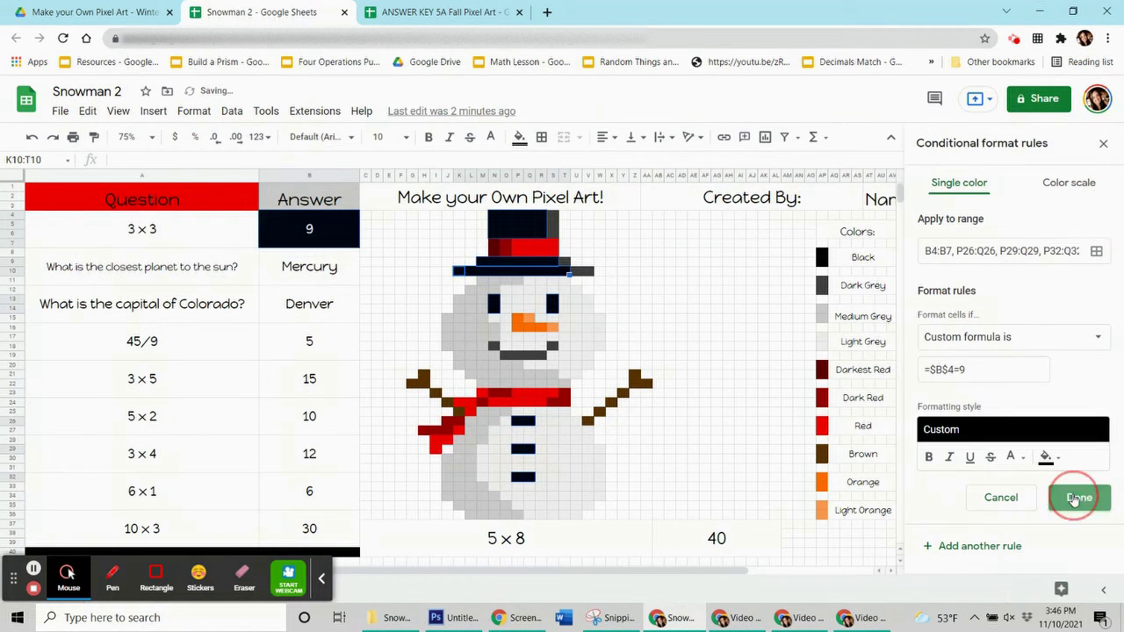
Reset the brim cells' manual fill colour
click(520, 138)
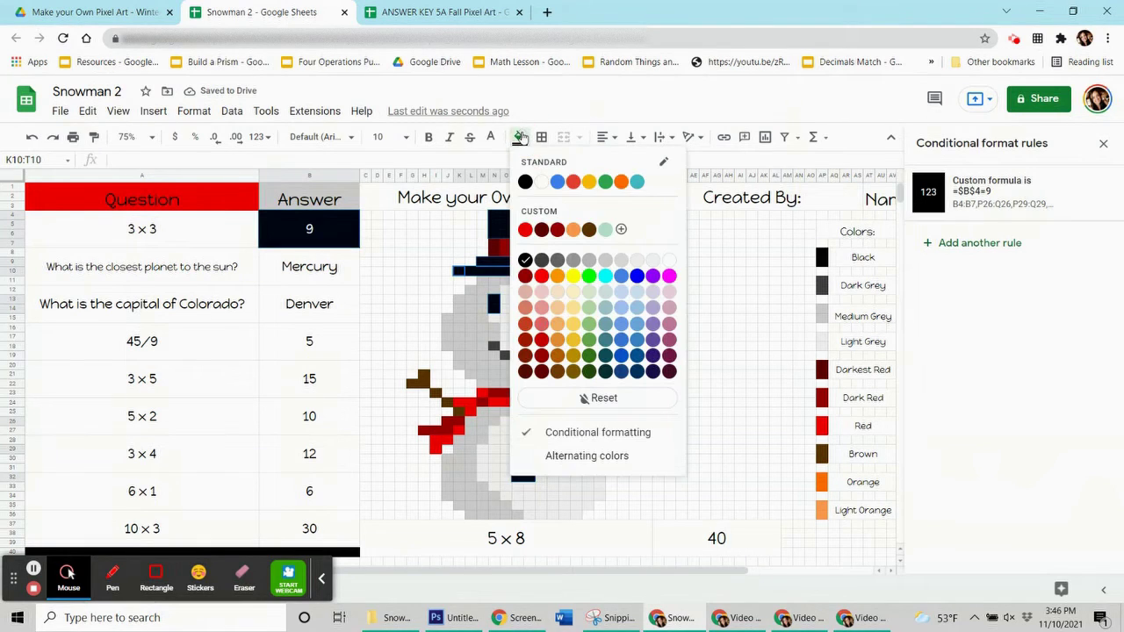
click(558, 398)
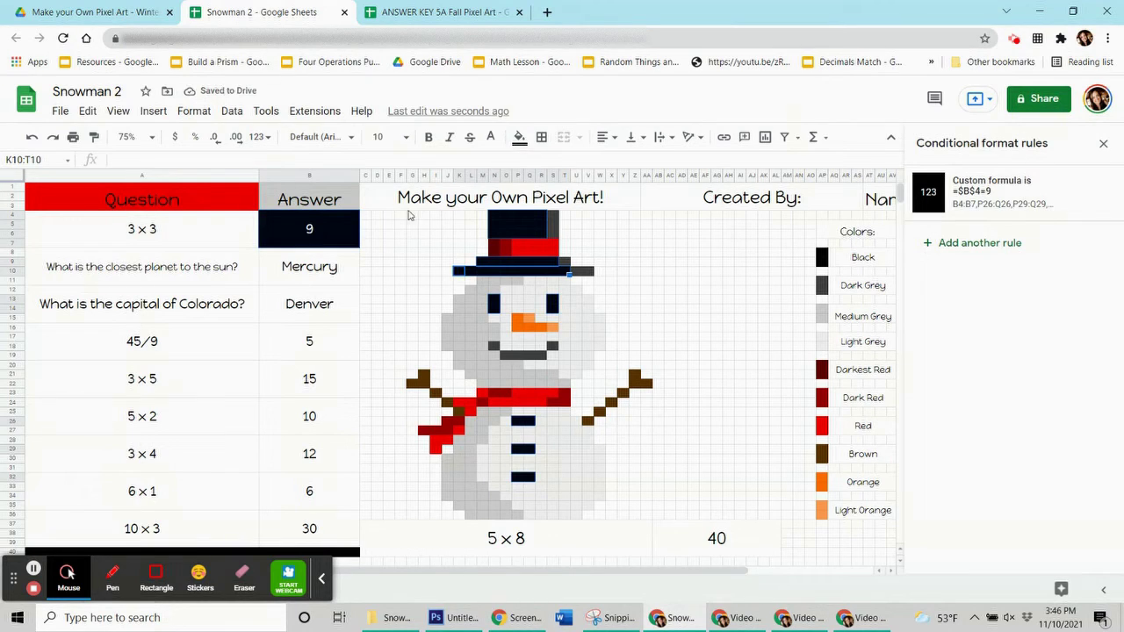
click(380, 272)
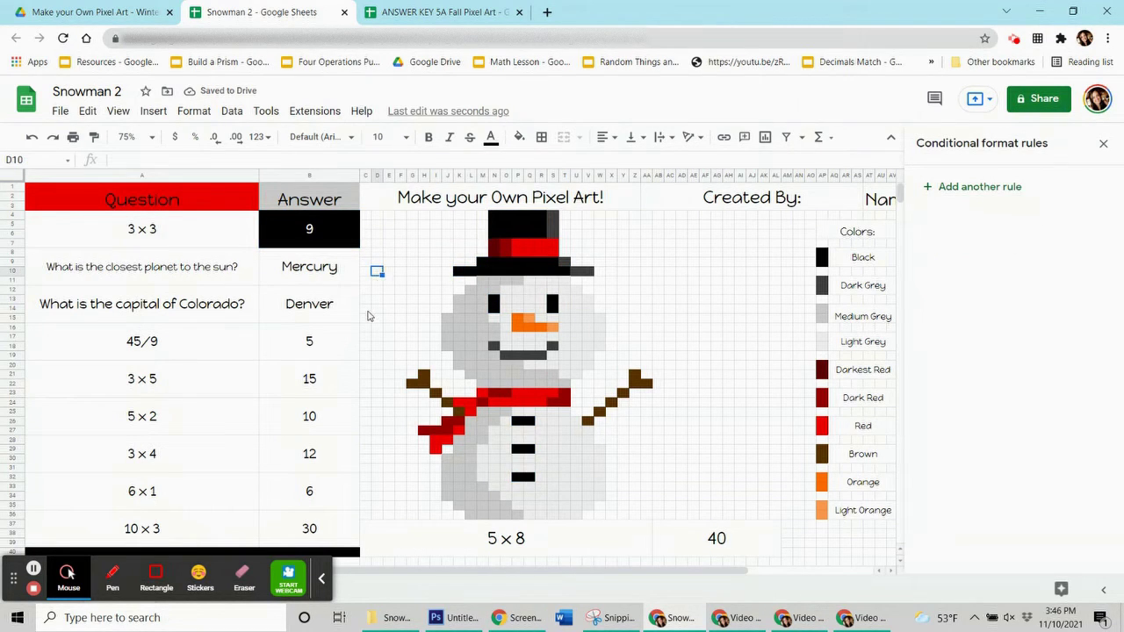
Retype 9 in the 3 x 3 answer cell to make the hat and eyes appear
click(332, 245)
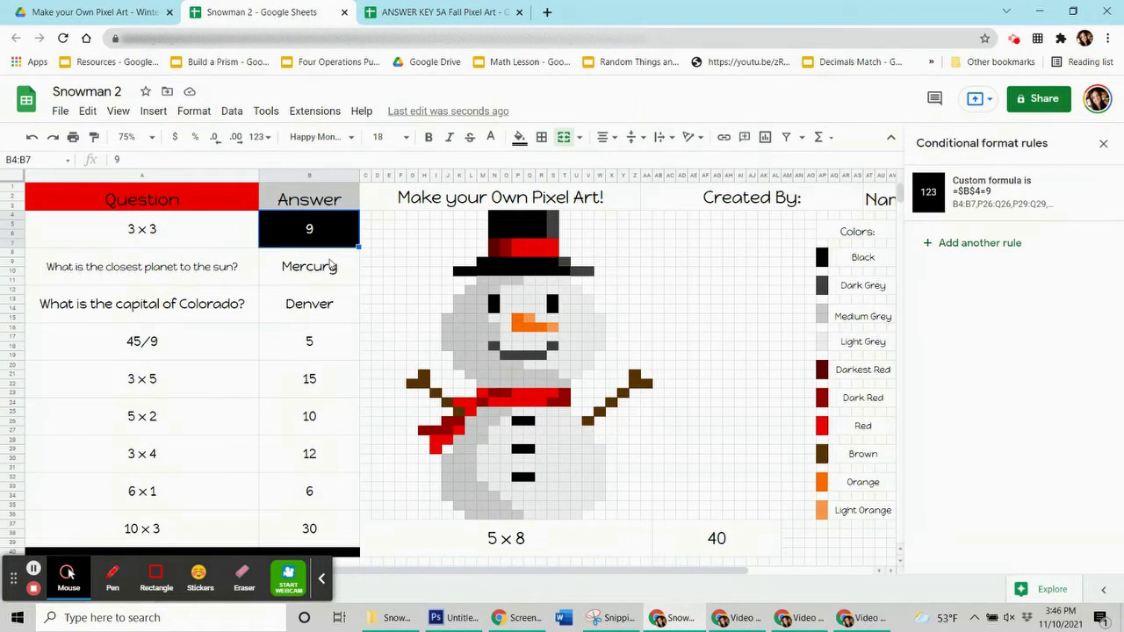
key(Delete)
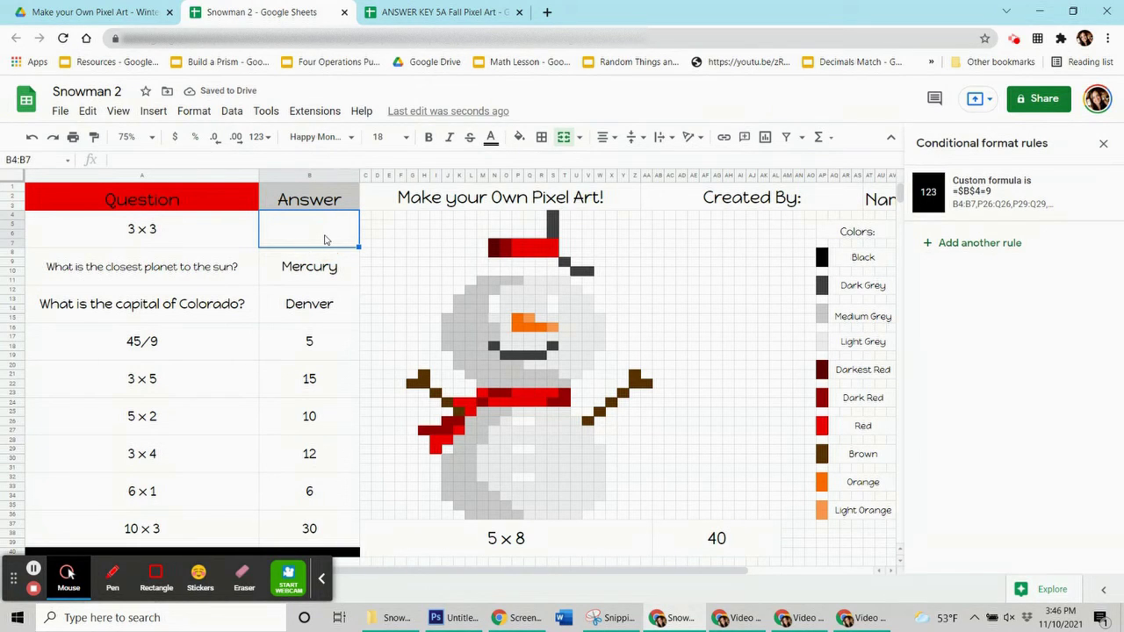
text(9)
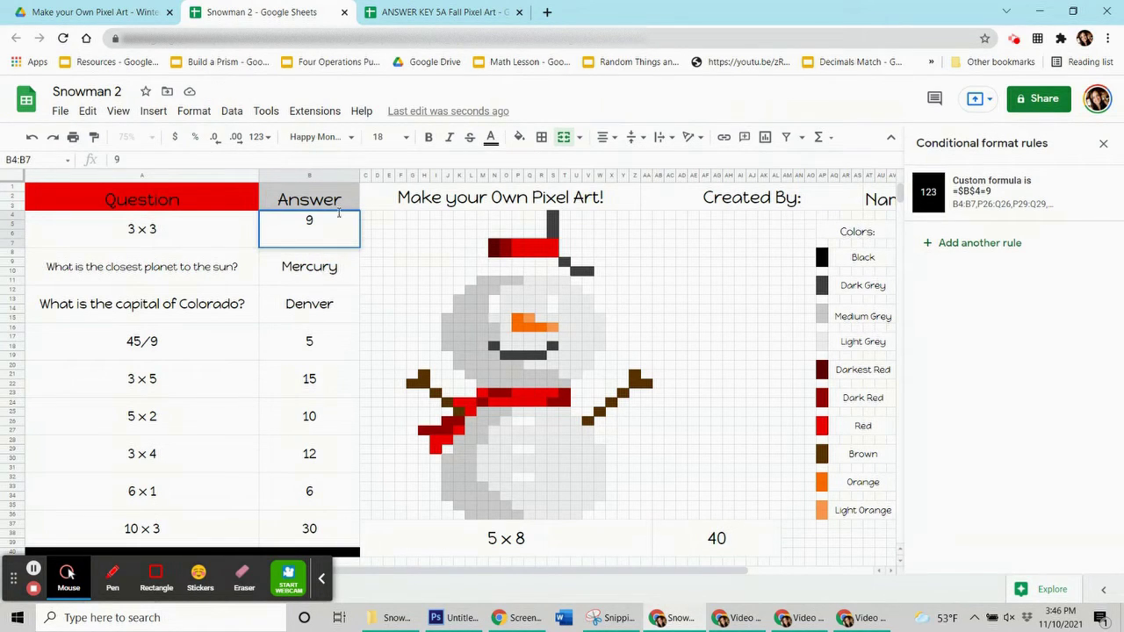
key(Return)
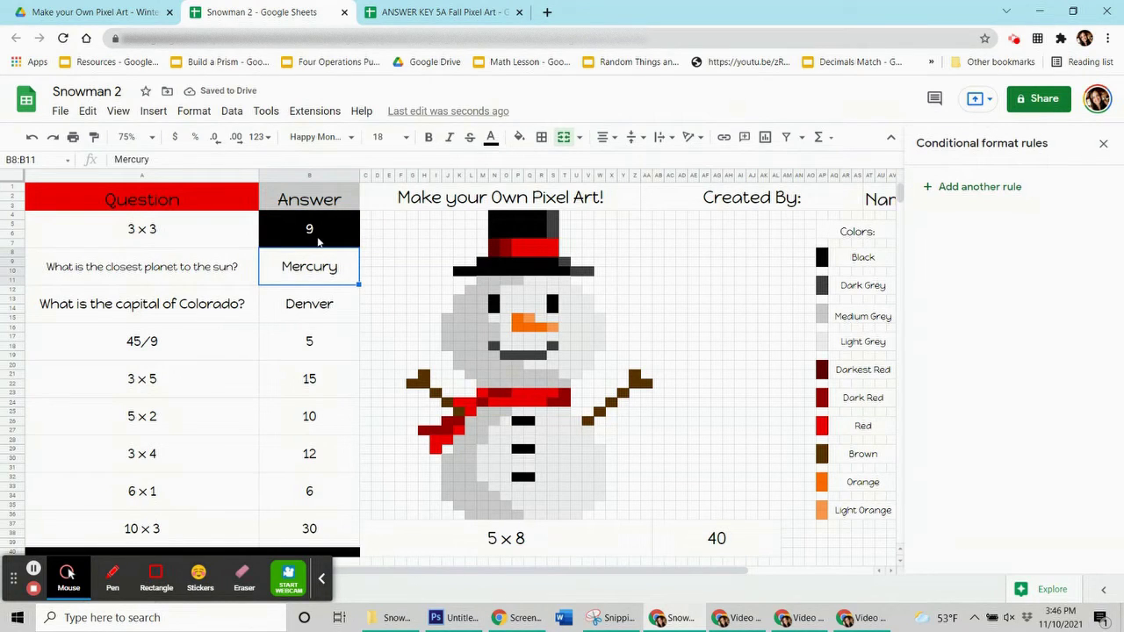
click(320, 244)
Delete the 9 again so the hat, eyes and buttons disappear
click(310, 265)
click(317, 248)
click(309, 269)
click(334, 230)
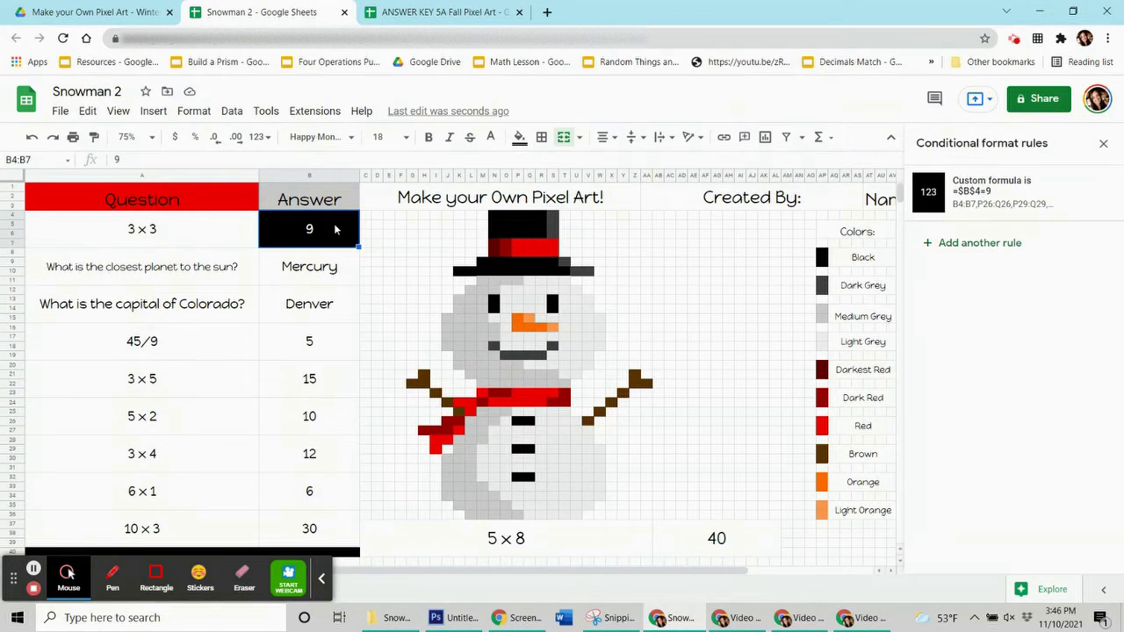
key(Delete)
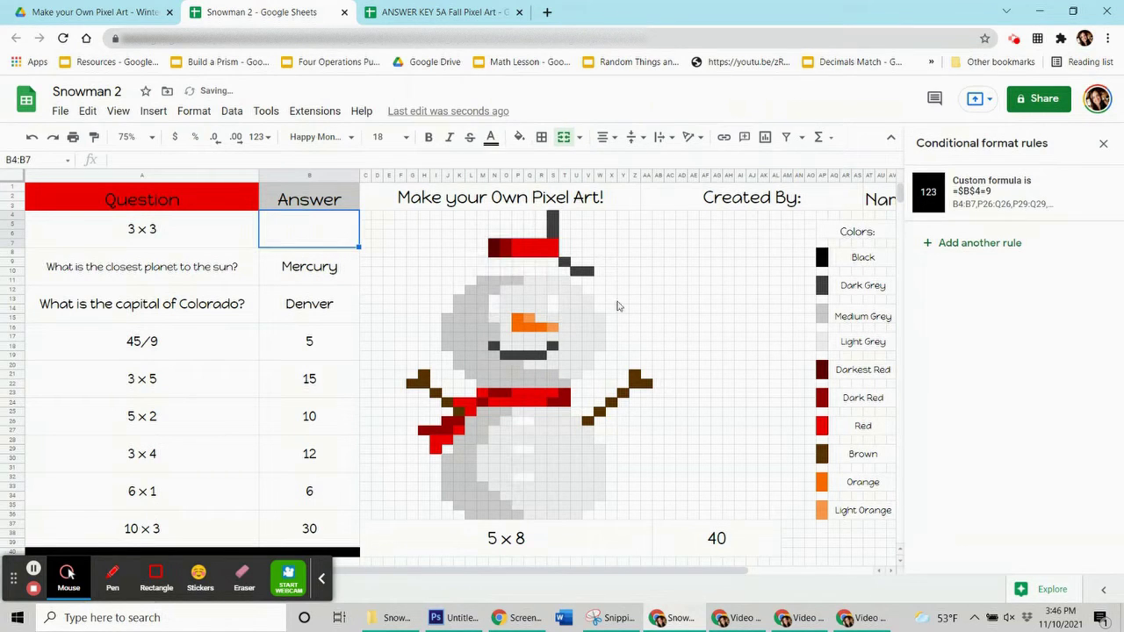
click(275, 262)
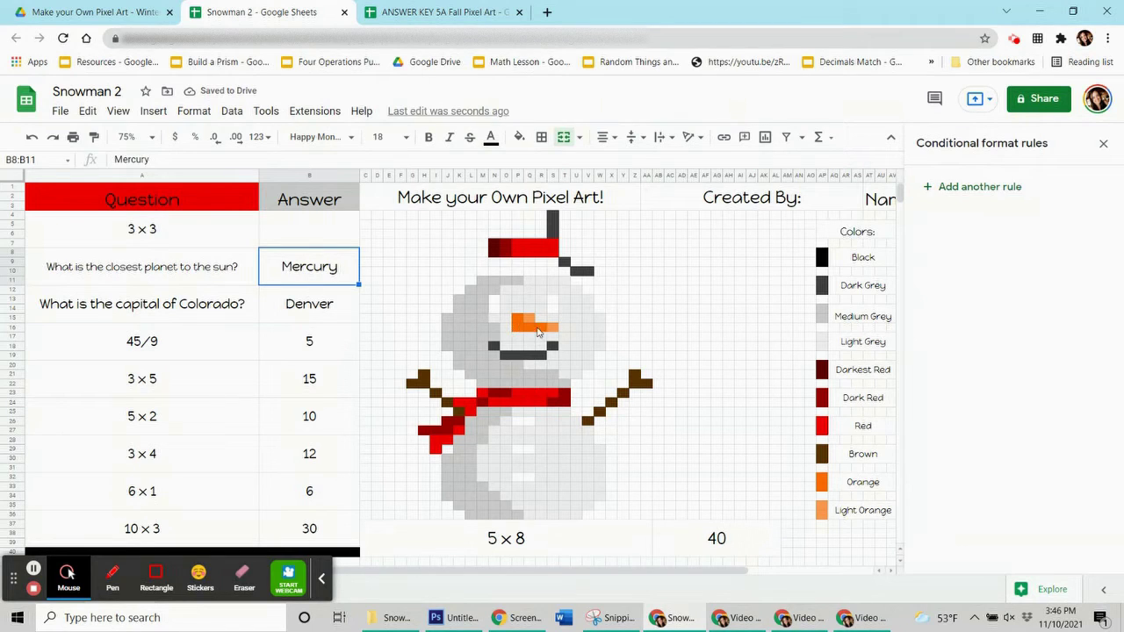
click(520, 332)
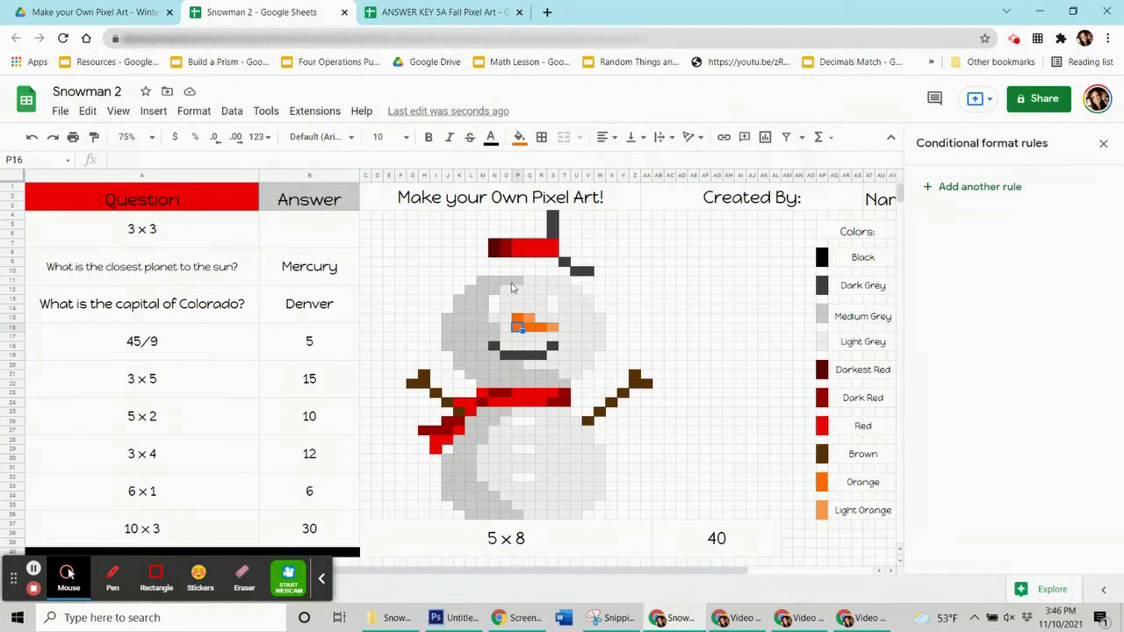
click(517, 138)
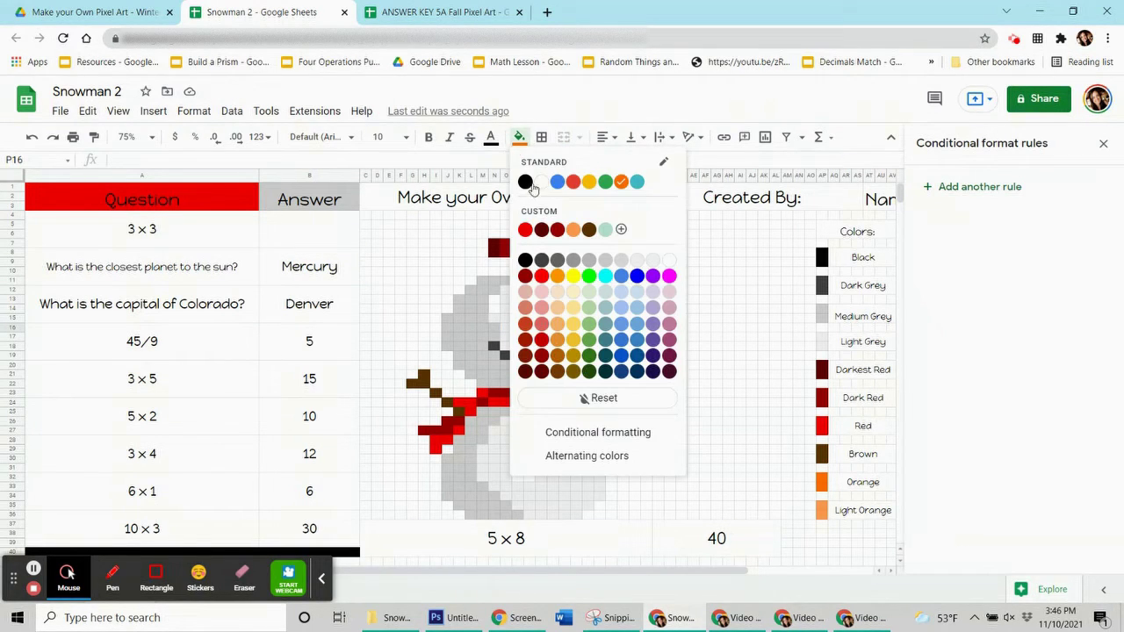
click(318, 264)
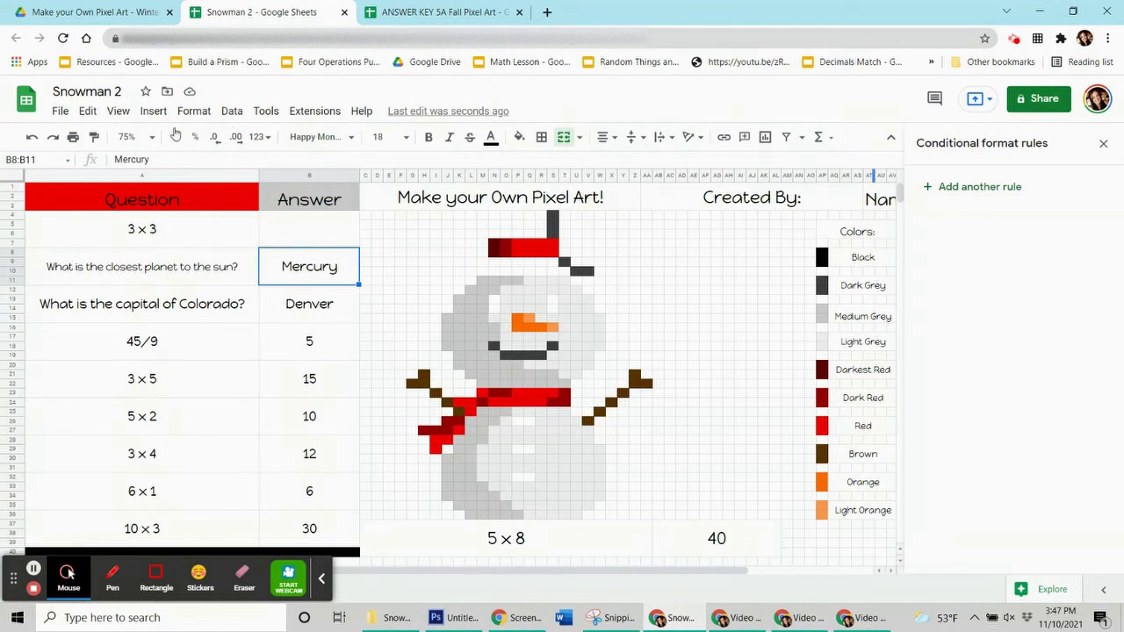
Start a conditional format rule for the Mercury answer with an orange fill
click(200, 112)
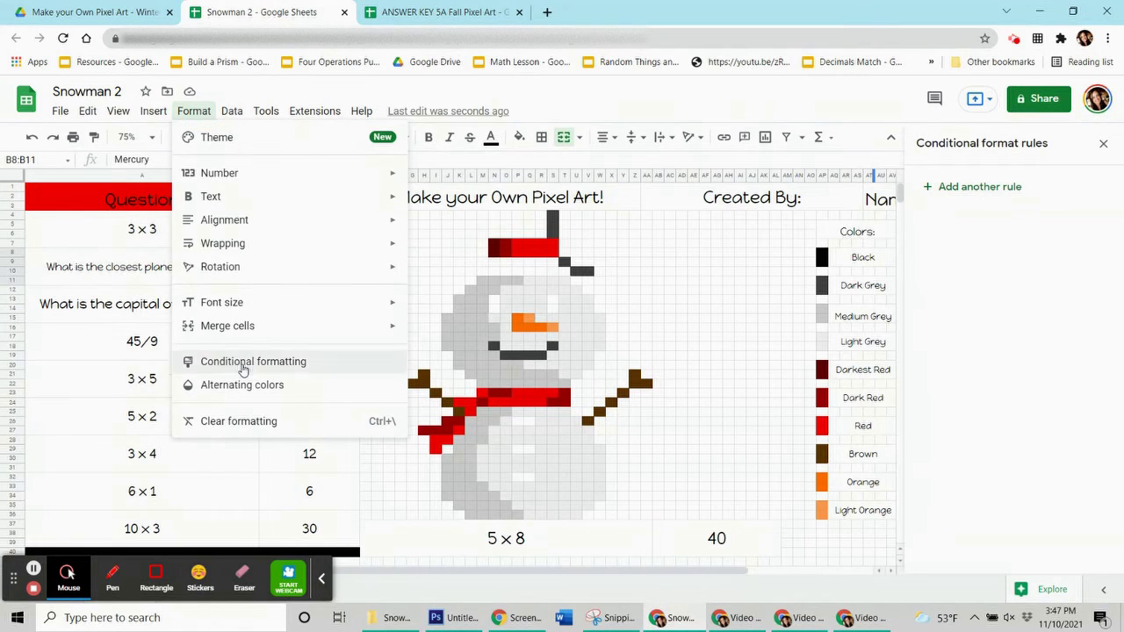
click(970, 190)
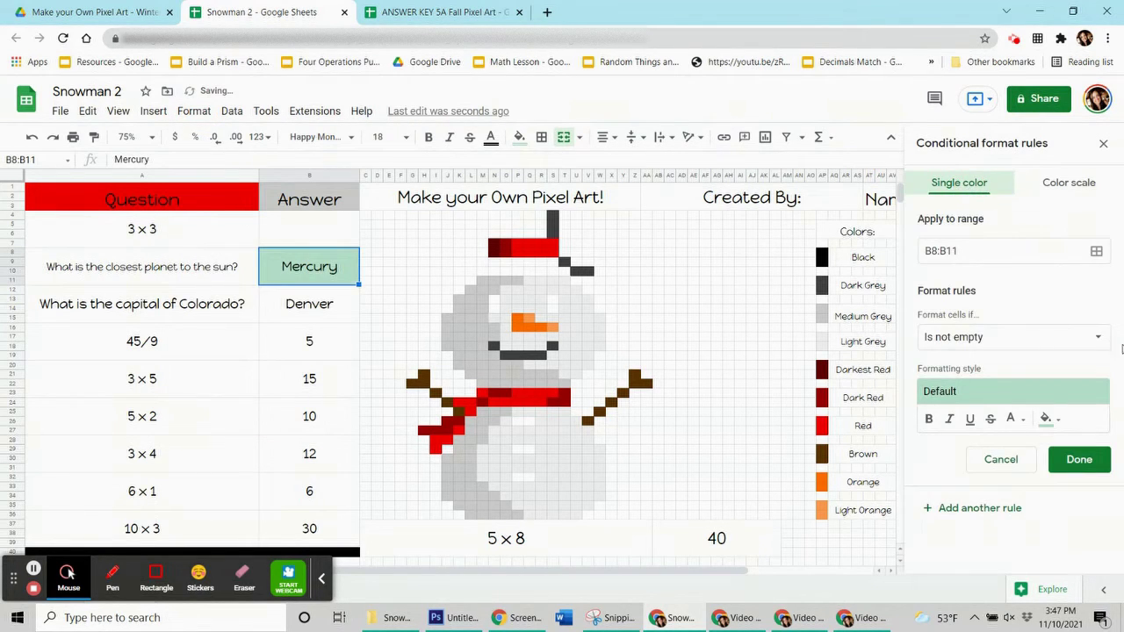
click(1050, 419)
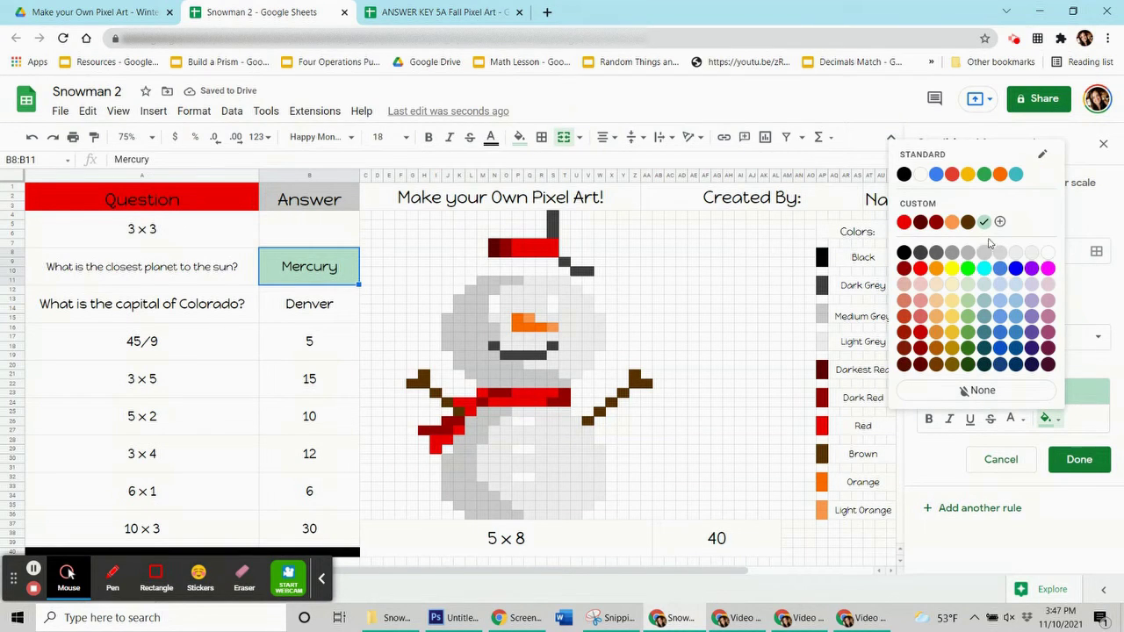
click(999, 174)
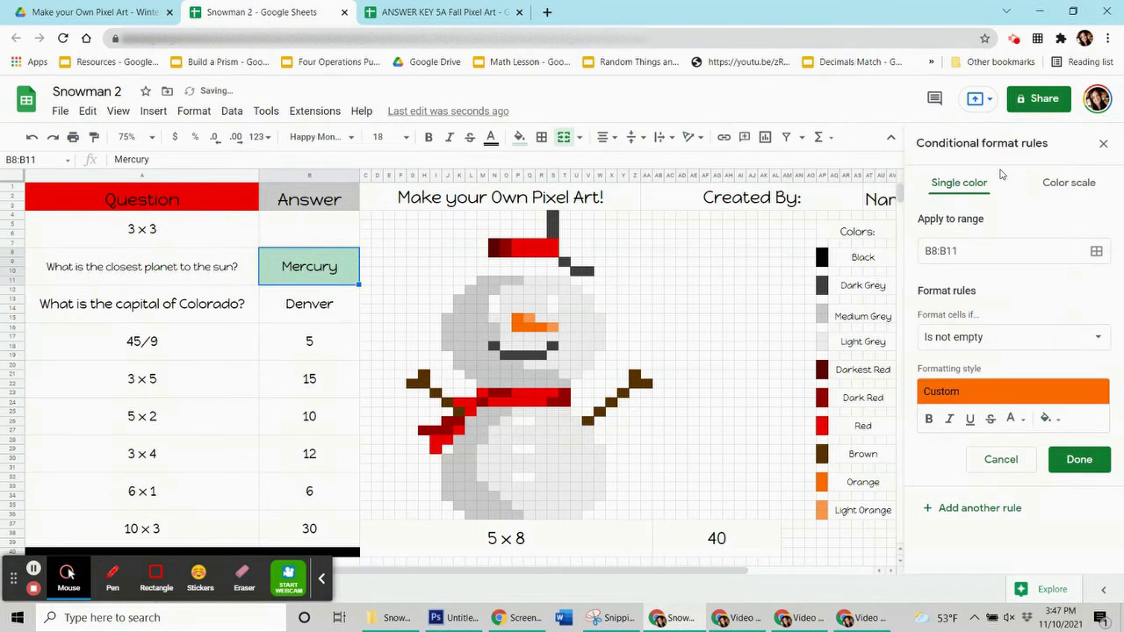
Set the rule's custom formula to =$b$8="mercury"
click(1017, 337)
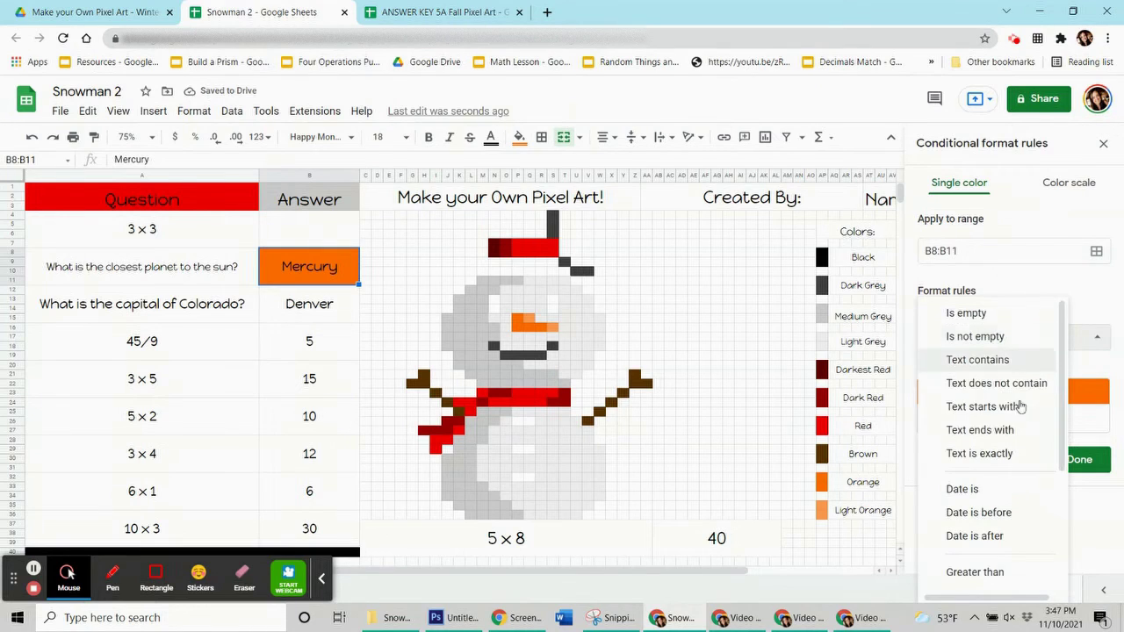
scroll(1018, 407, down, 5)
click(968, 574)
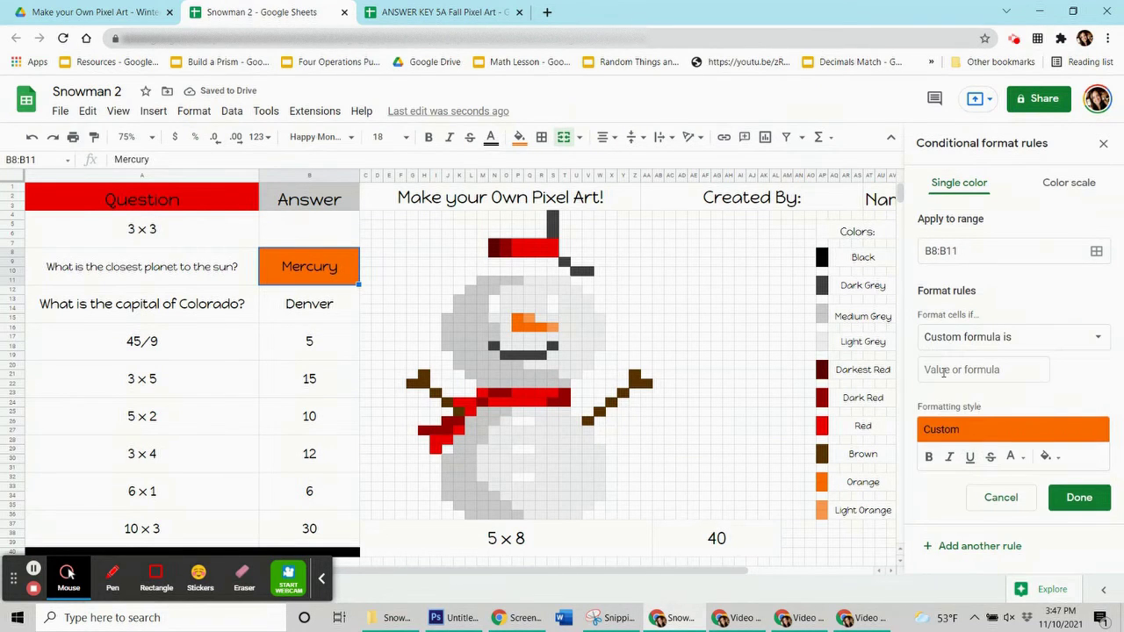
click(944, 373)
text(=$b$8=)
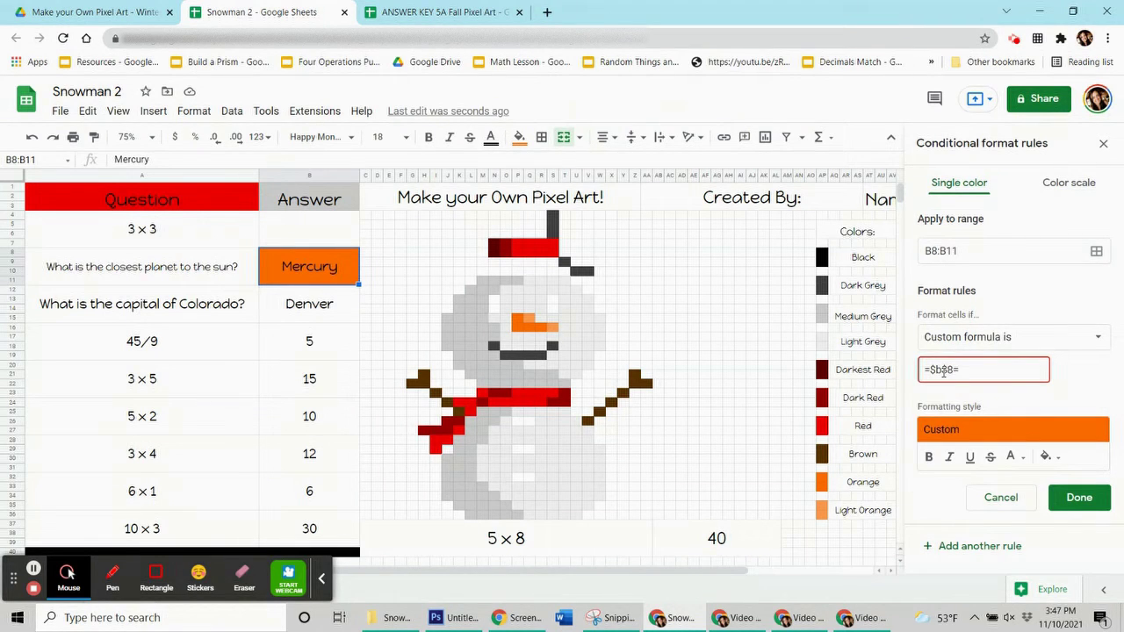
text(mercury)
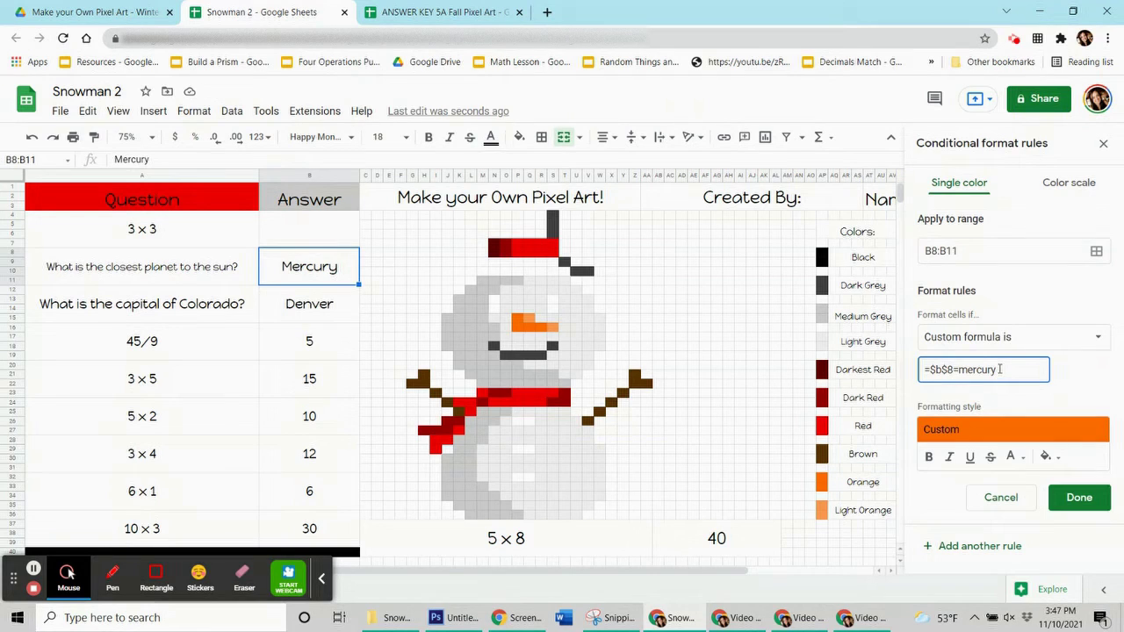
click(958, 367)
click(957, 369)
text(")
click(1006, 369)
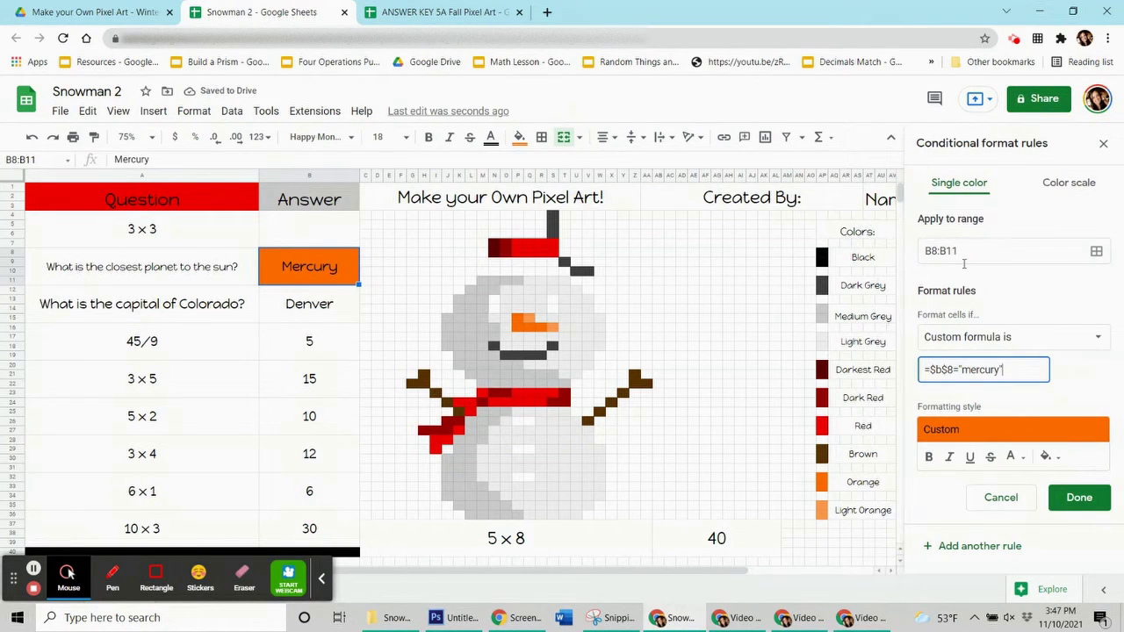
Add nose ranges P15:P16 and Q16:R16 to the mercury rule and save it
click(1096, 253)
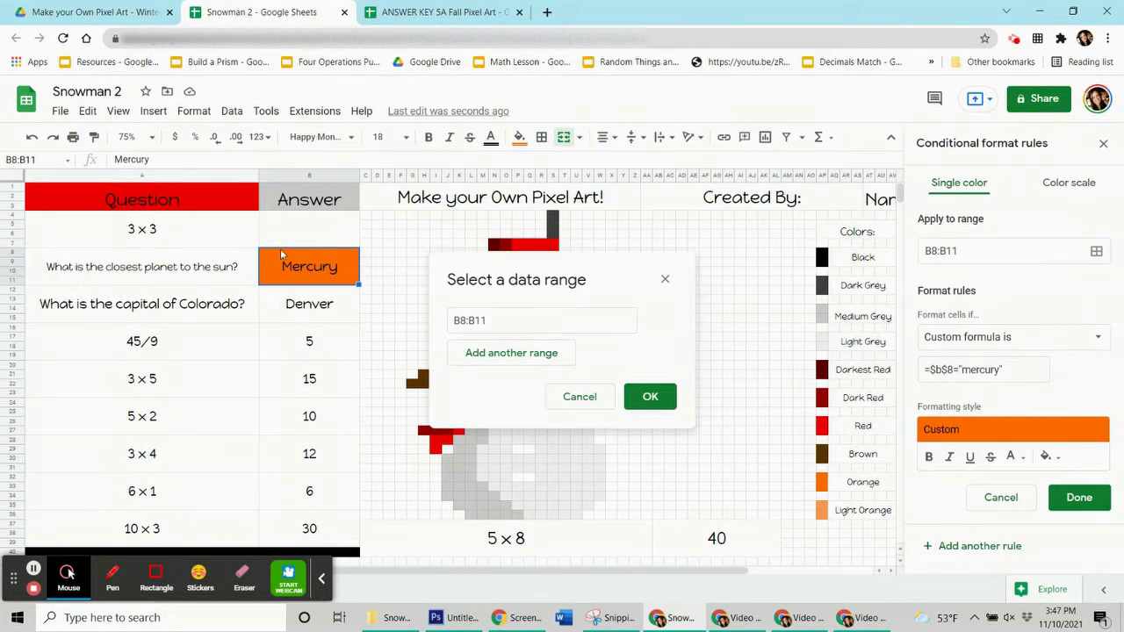
drag(560, 268, 224, 301)
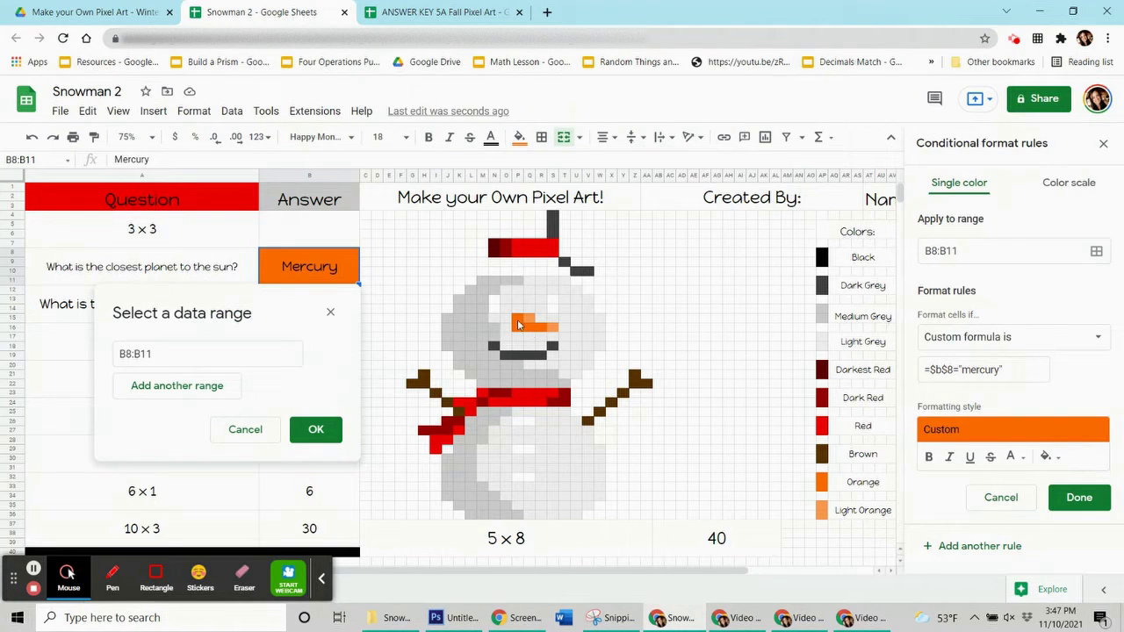
ctrl+click(518, 324)
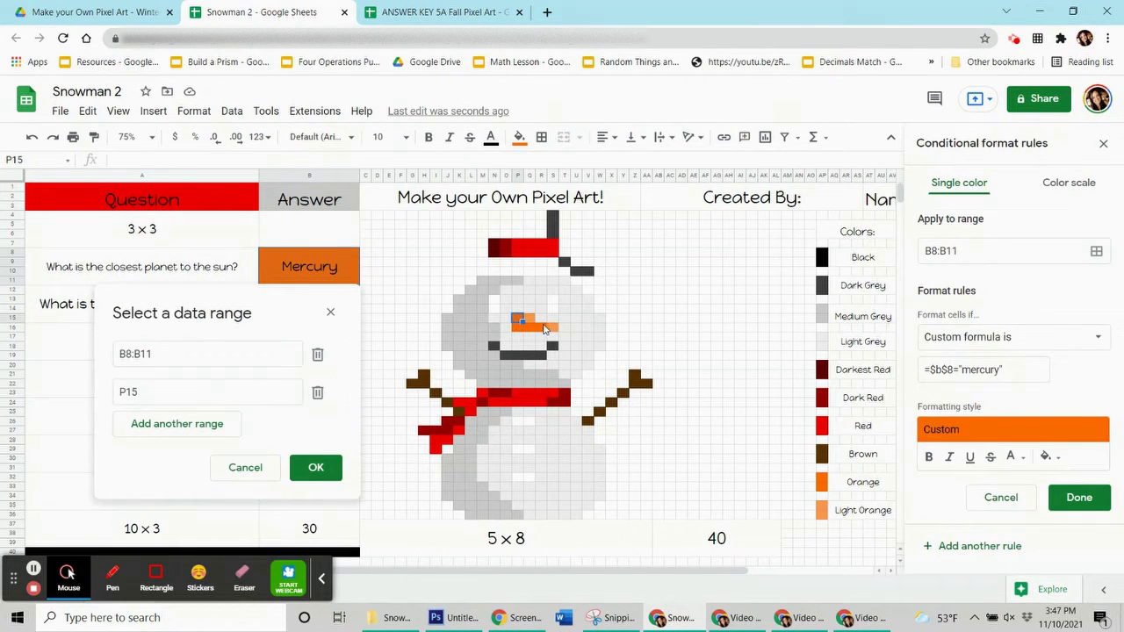
key(shift+Down)
ctrl+click(541, 327)
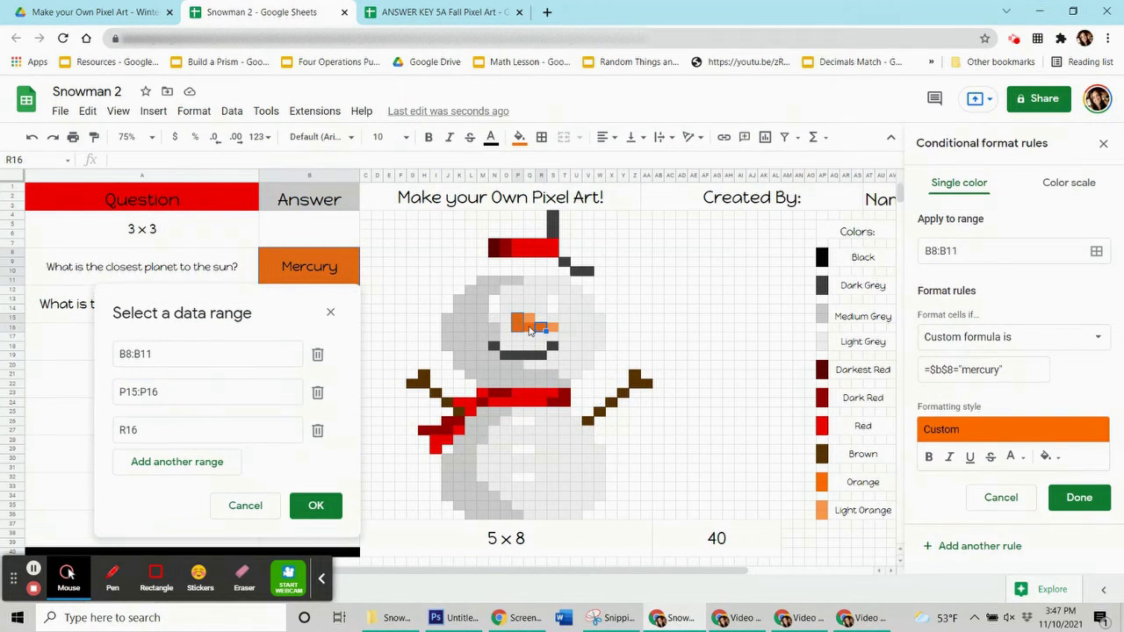
key(shift+Left)
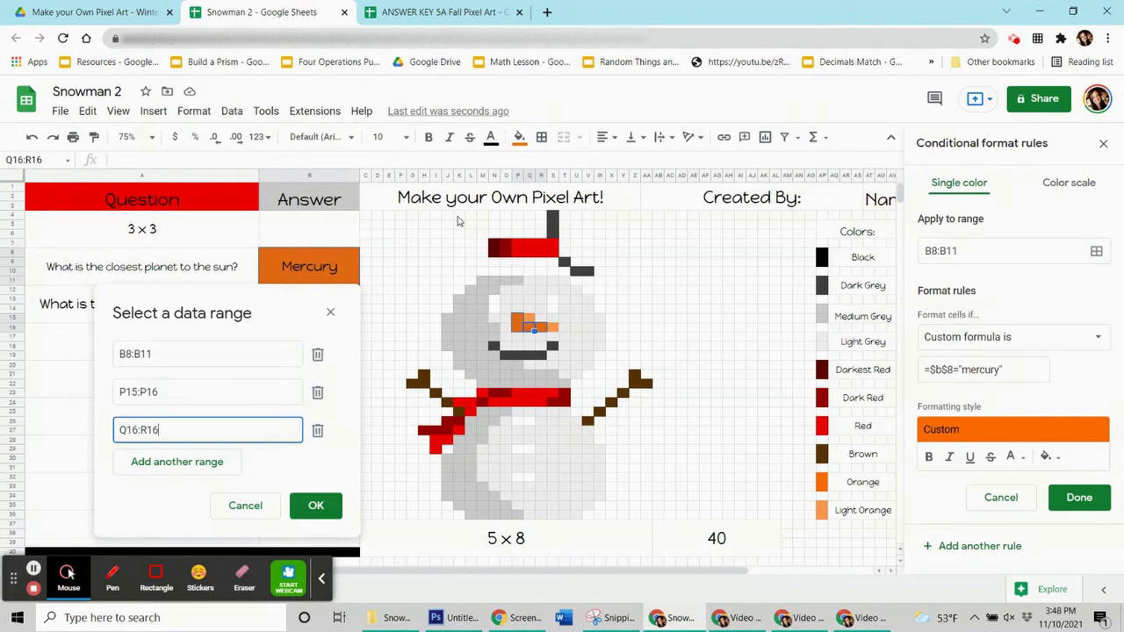
click(323, 505)
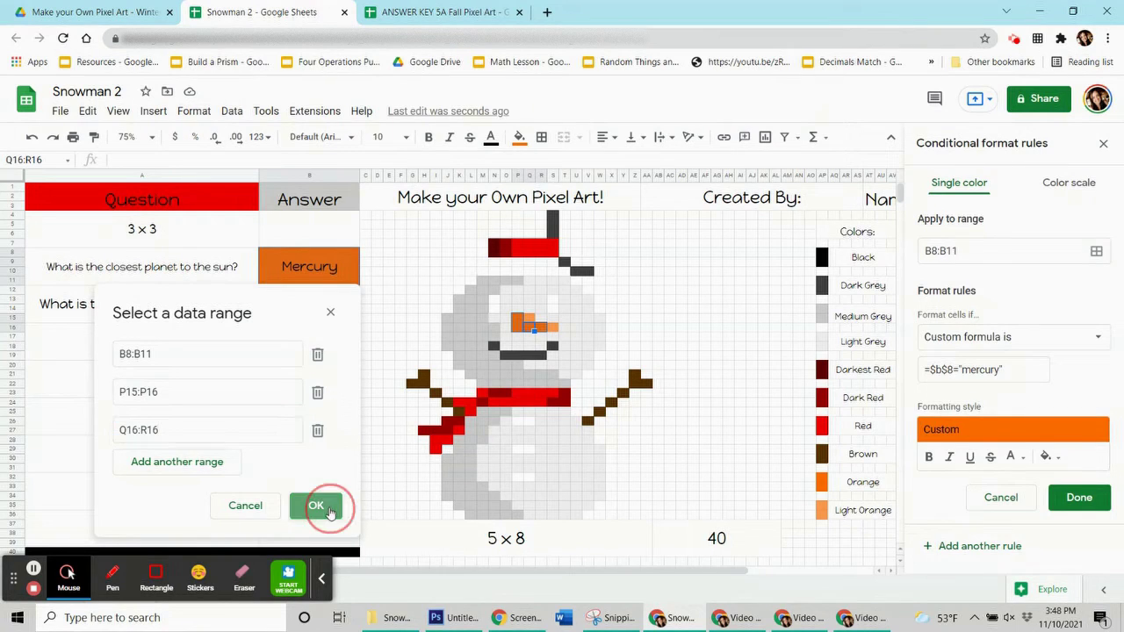
click(1081, 498)
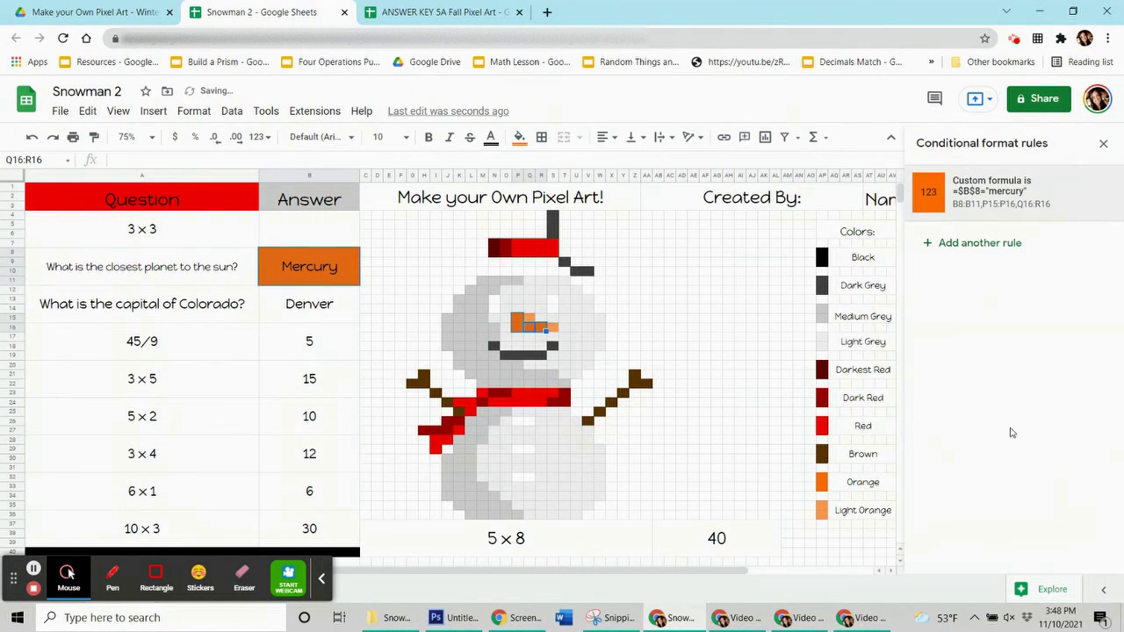
Reset the nose cells' fixed fill colour so only the rule colours them
click(520, 138)
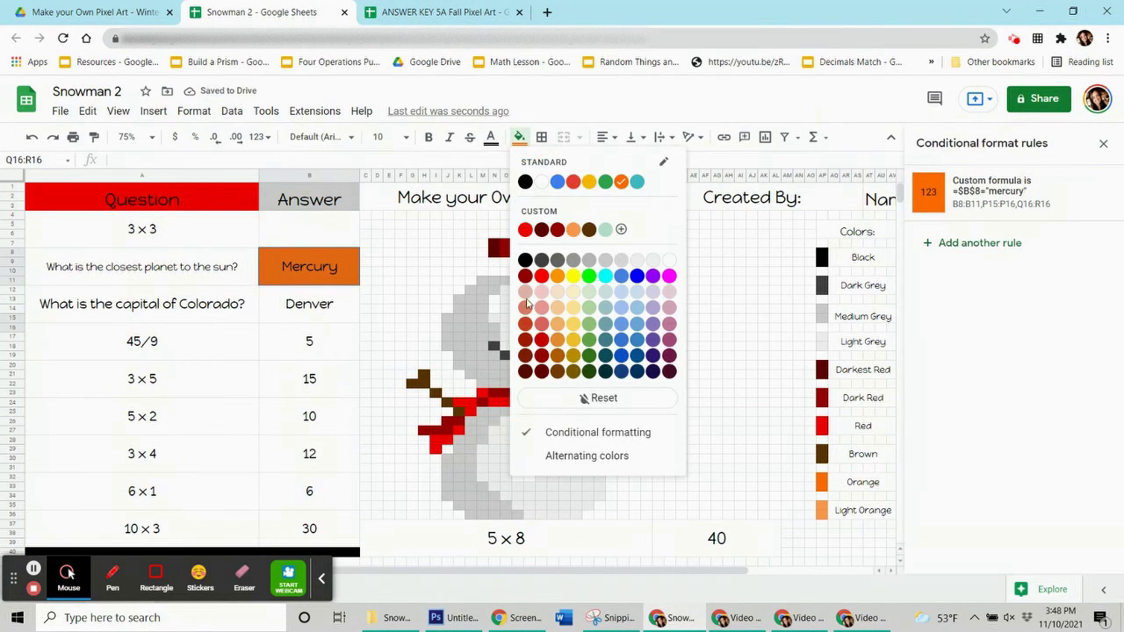
click(639, 394)
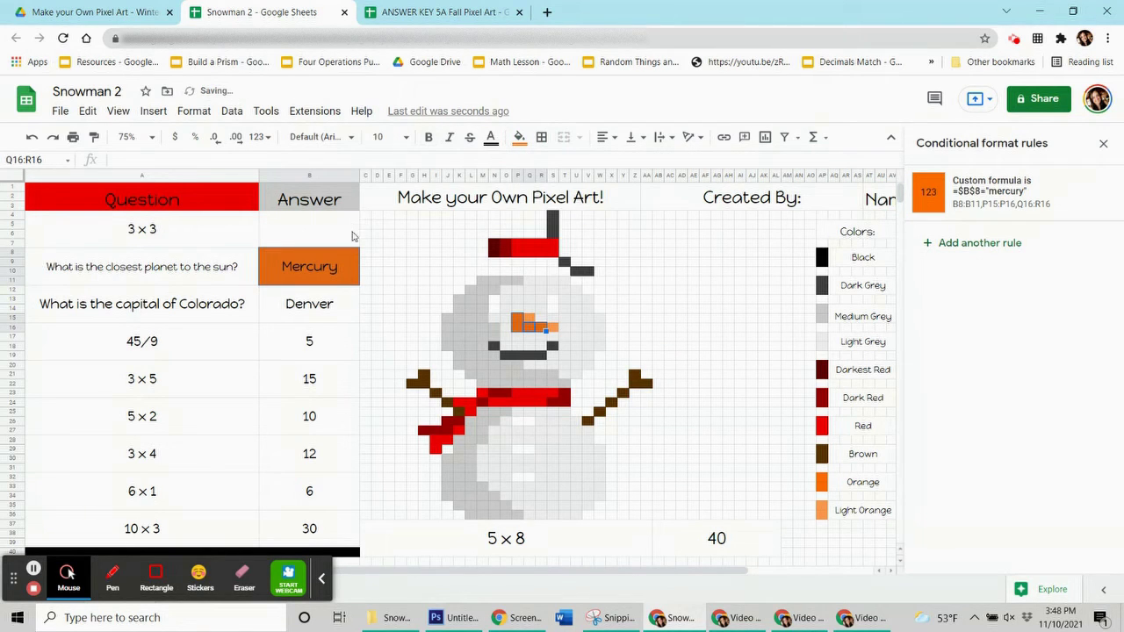
click(347, 305)
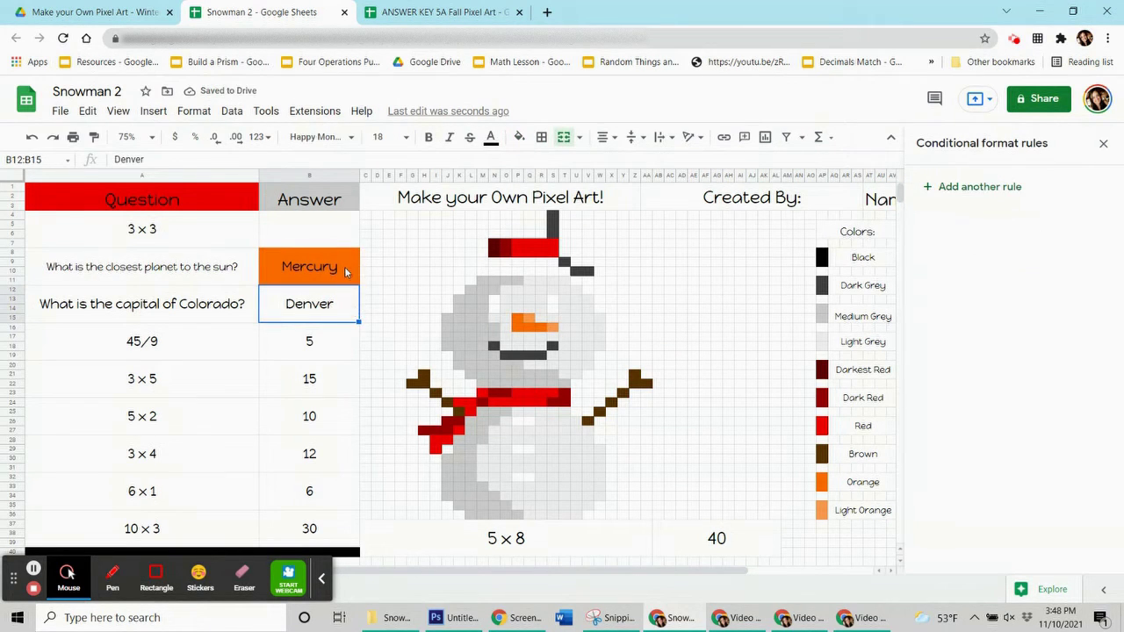
Clear the Mercury answer from B8 to test the nose rule
click(348, 273)
key(Delete)
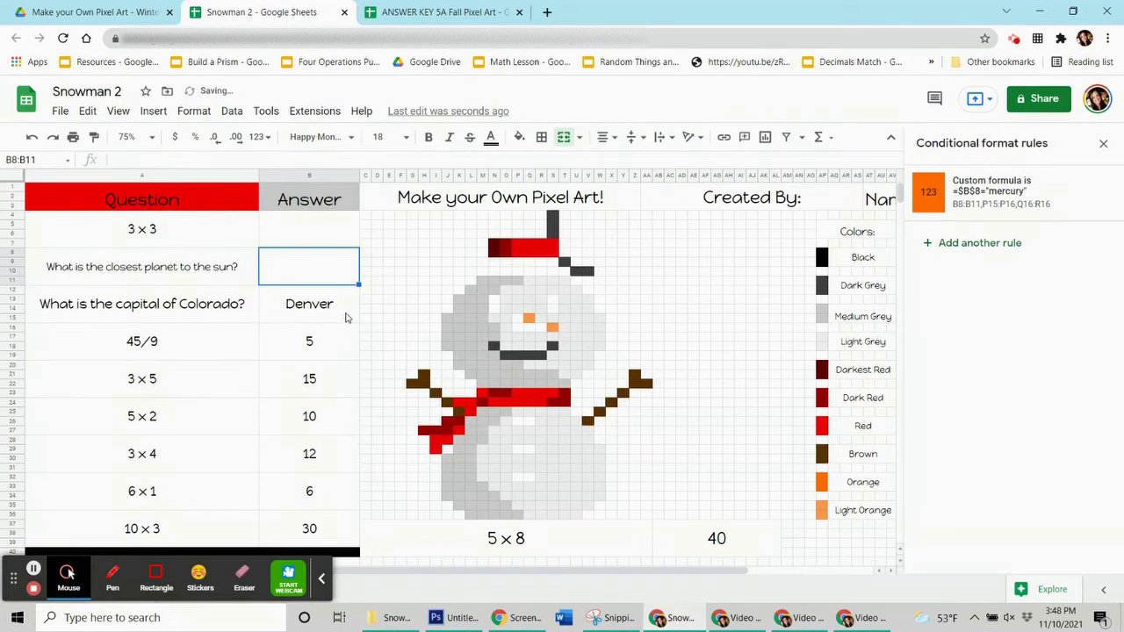
click(348, 314)
Re-enter mercury in B8 to confirm the nose appears, then clear it again
click(315, 274)
text(mercury)
key(Return)
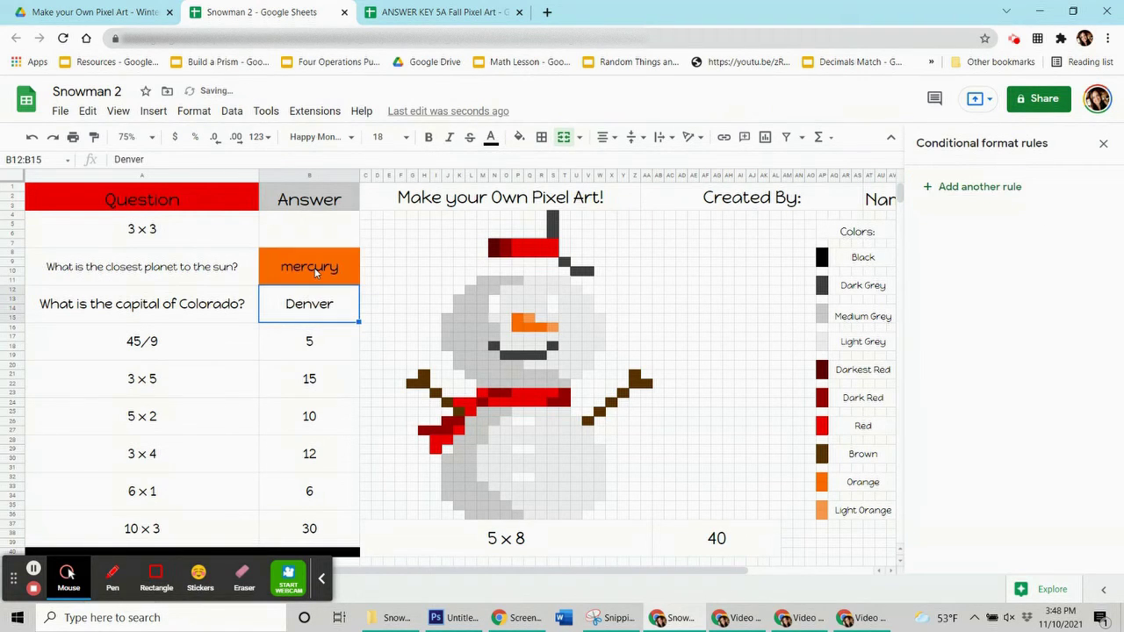
click(314, 273)
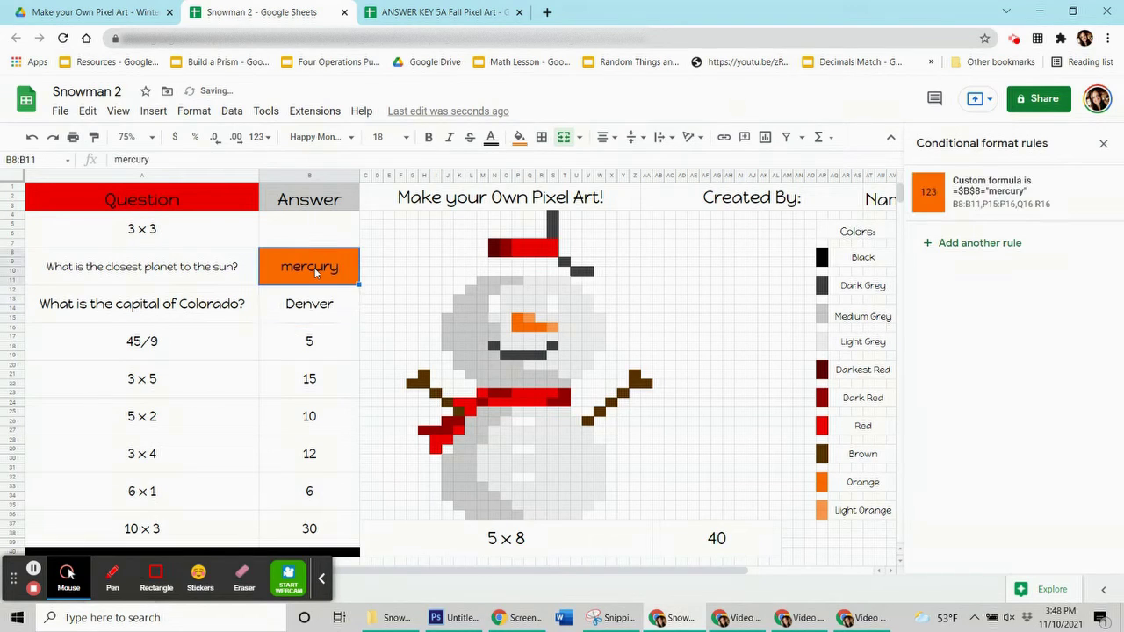
key(Delete)
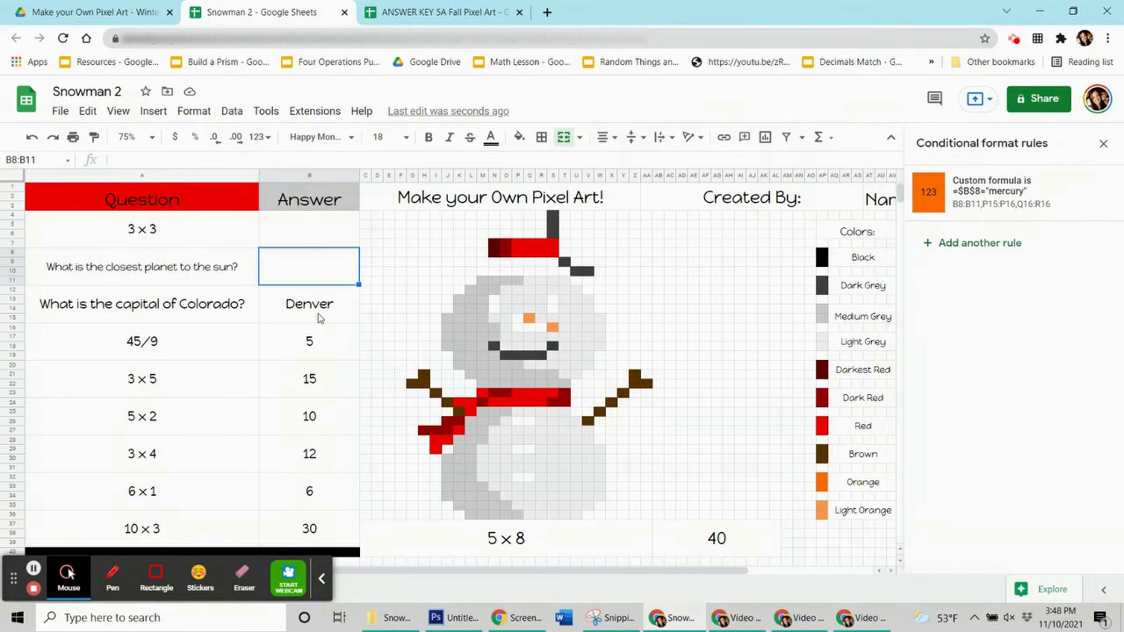
click(319, 318)
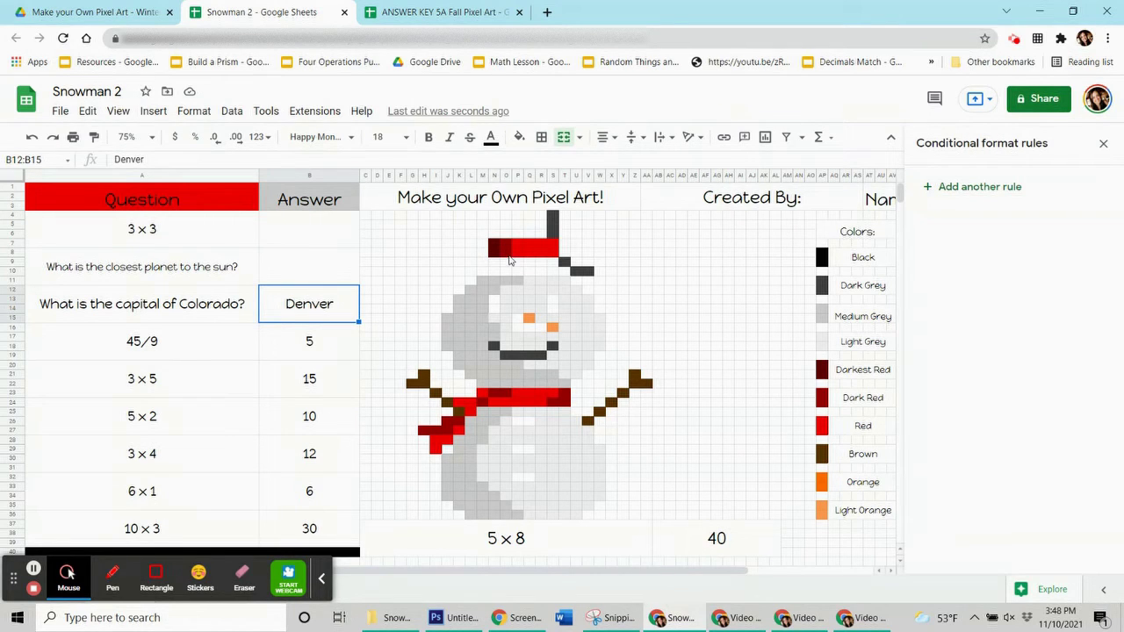
Check the hat's dark red fill, then add a new conditional format rule for B12:B15
click(493, 237)
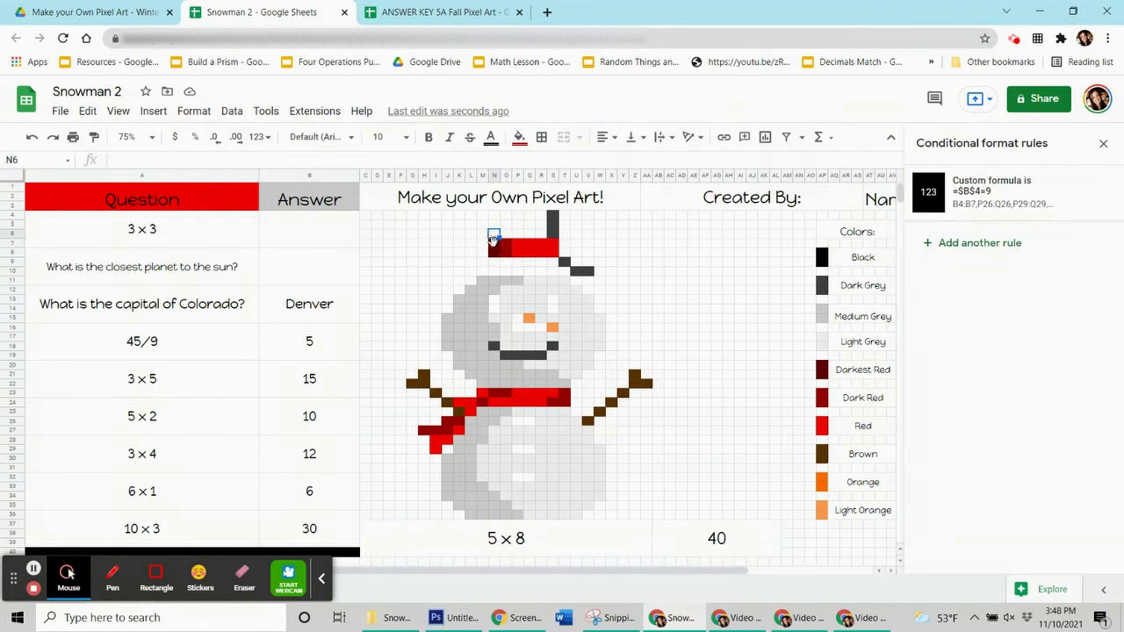
click(503, 246)
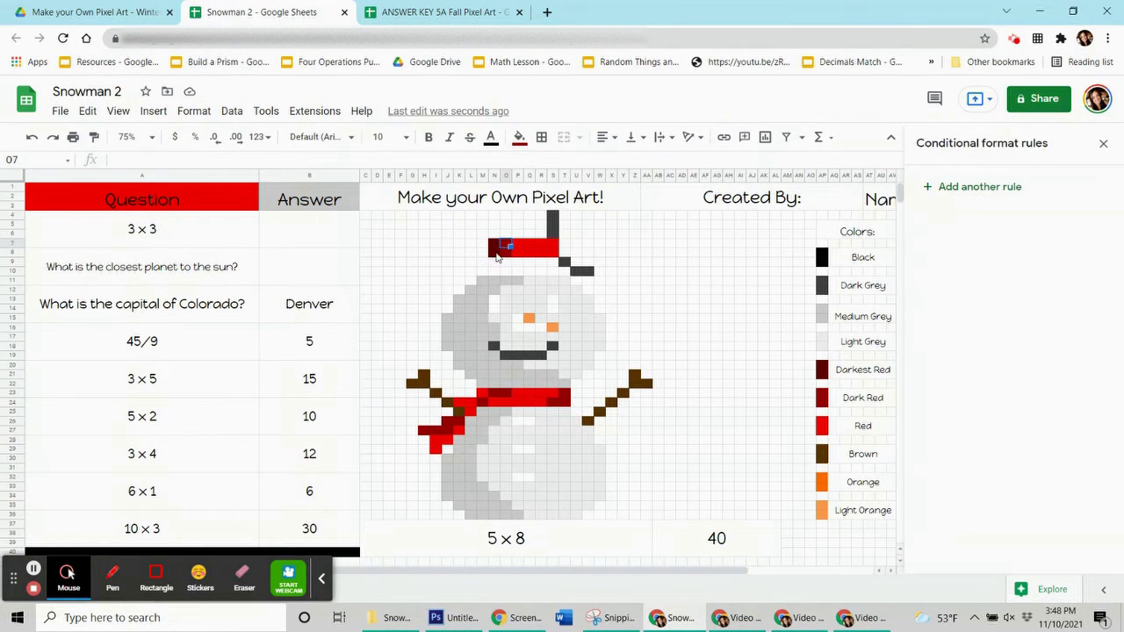
click(506, 253)
click(518, 138)
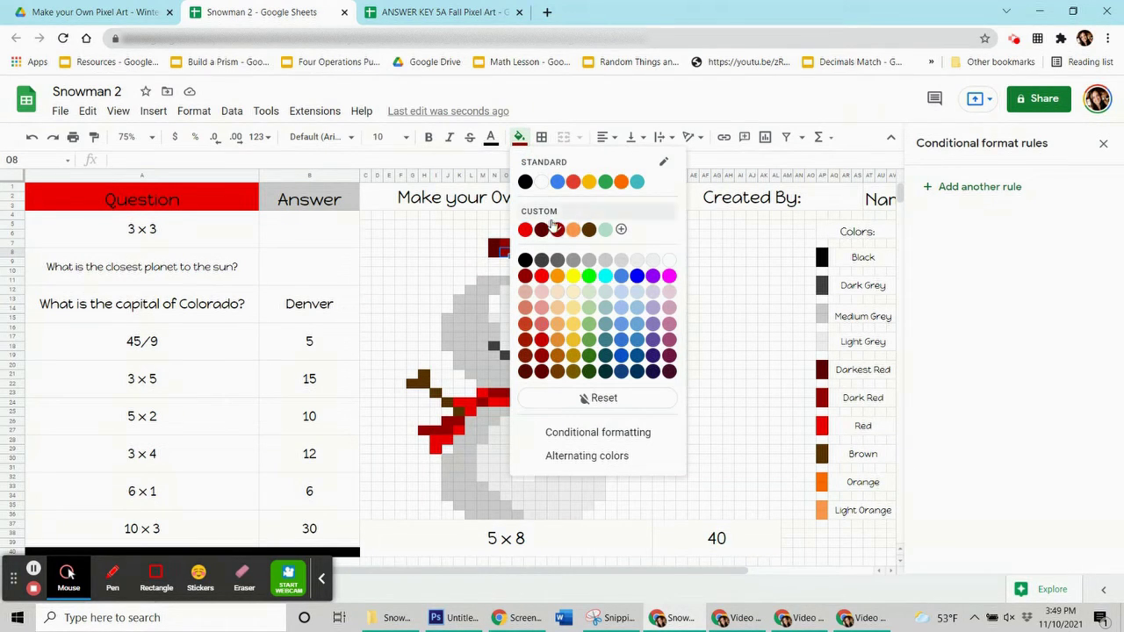
click(331, 314)
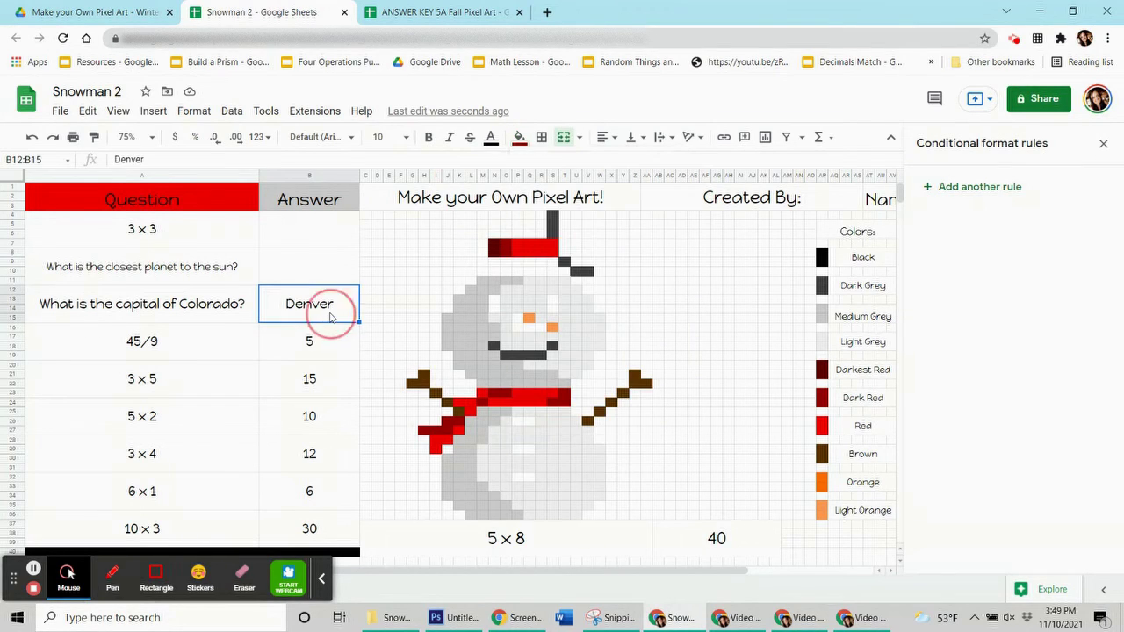
click(952, 195)
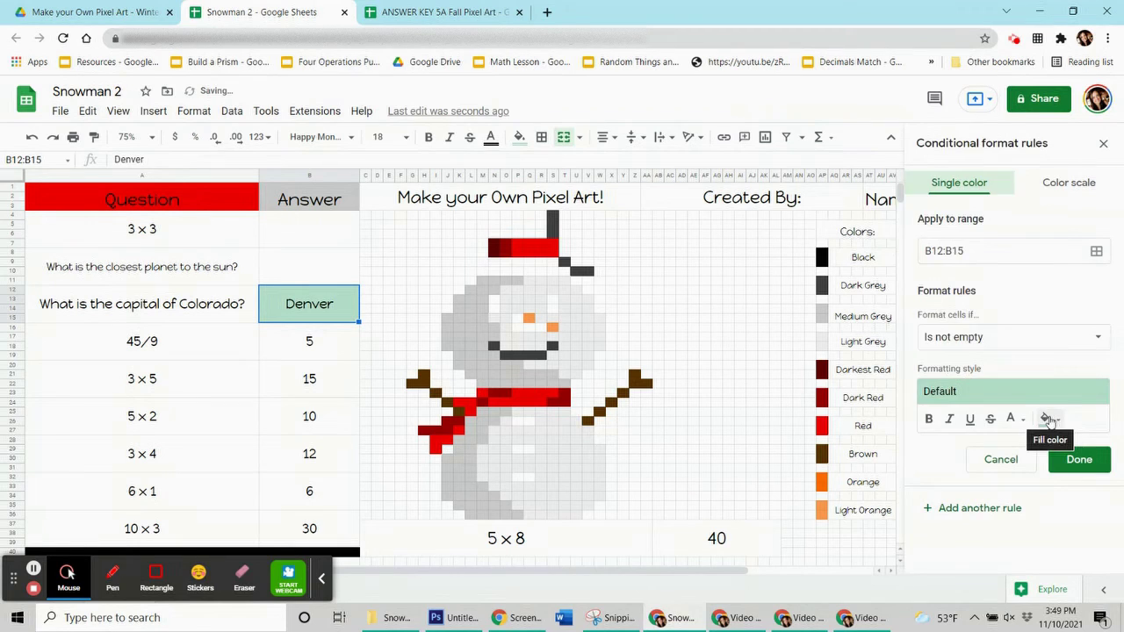
Give the new rule a custom dark red fill with white text
click(1047, 419)
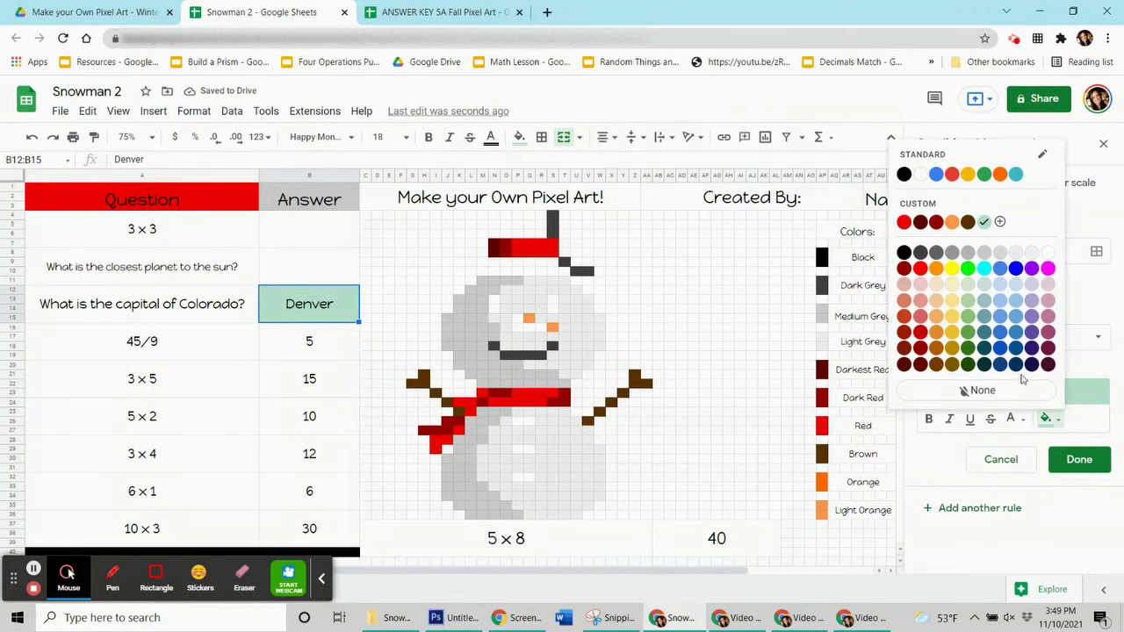
click(937, 223)
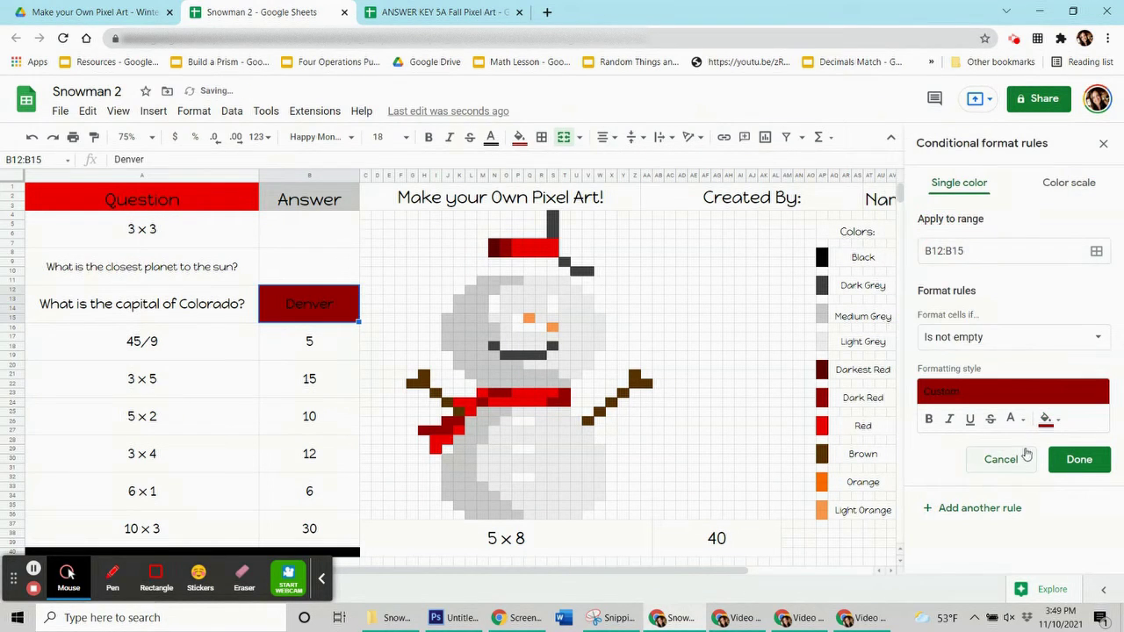
click(1016, 423)
click(1016, 255)
Set the rule condition to Custom formula is =$b$12="denver"
click(1036, 341)
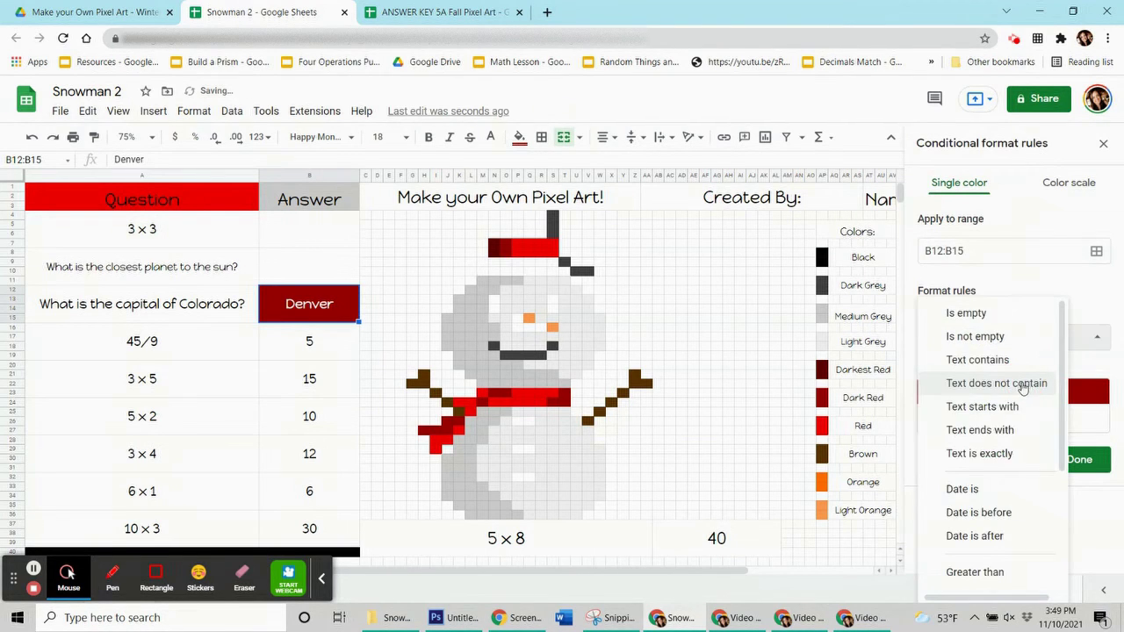
scroll(1033, 474, down, 5)
click(994, 575)
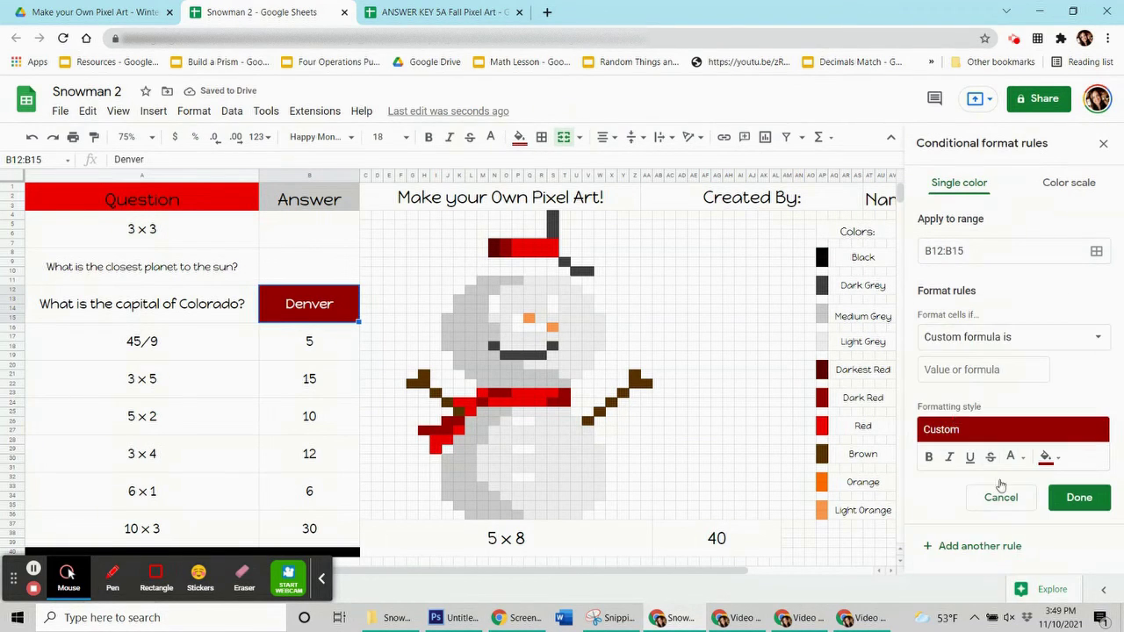
click(936, 374)
text(=$b)
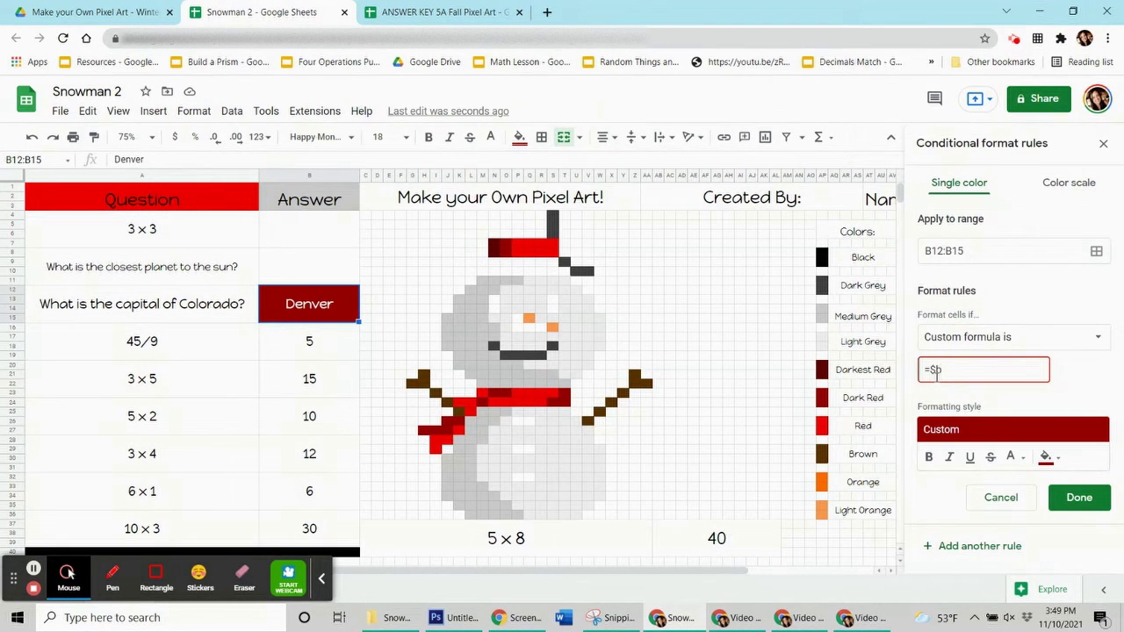
text($12=)
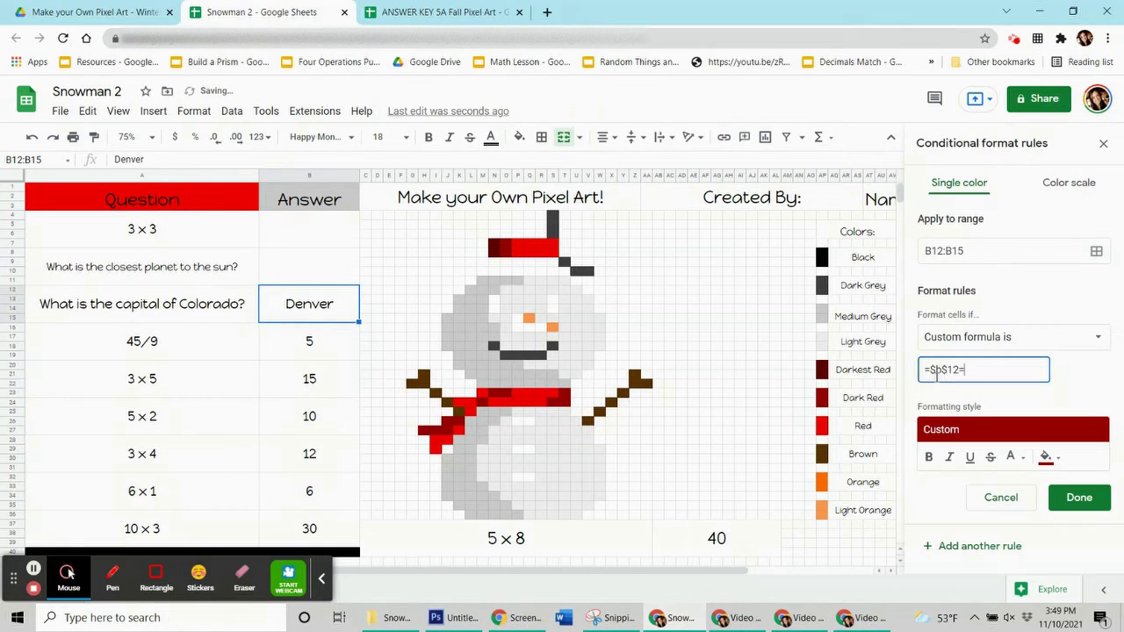
text(denver)
click(966, 372)
key(BackSpace)
text(=")
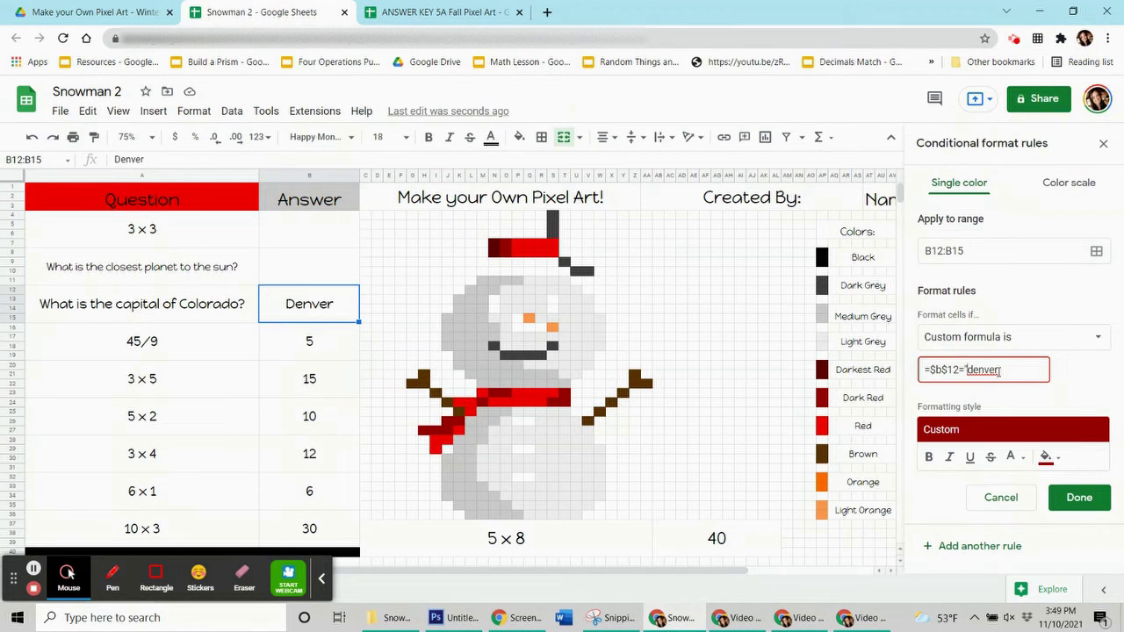
text(")
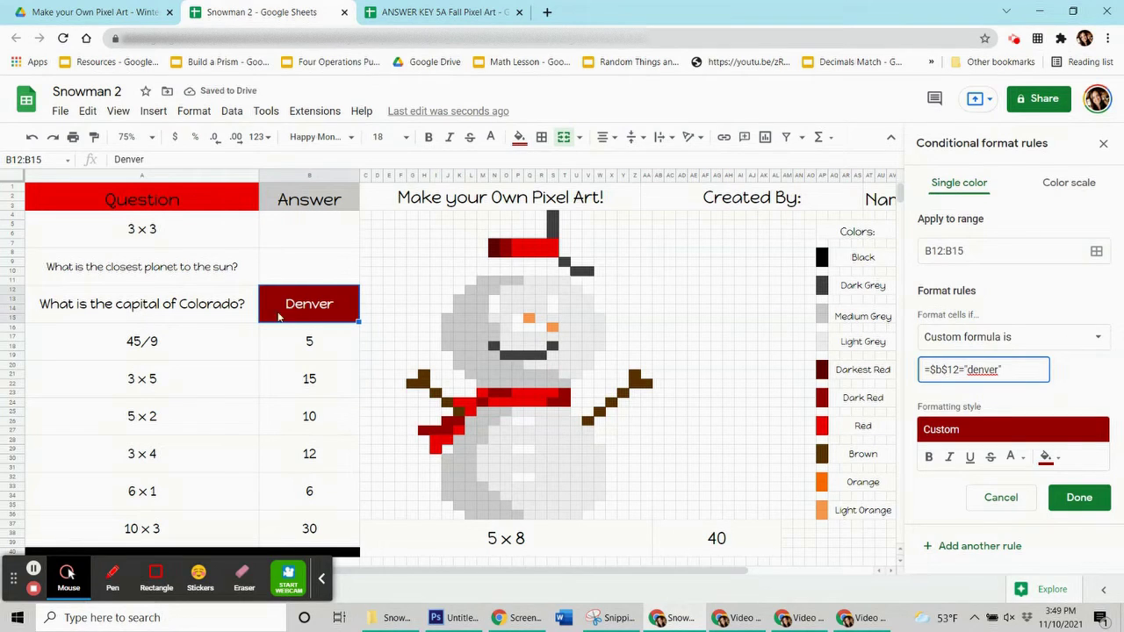
click(1098, 252)
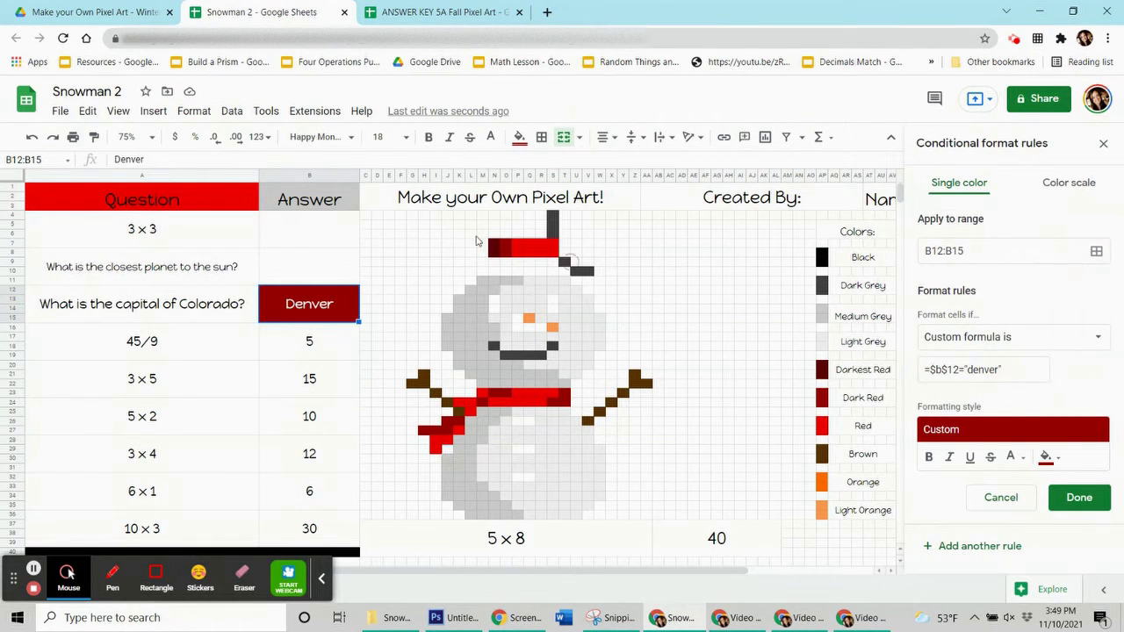
Add ranges O7:O8, T23:T24, S24, N23:O23, J26:K26 and H27:J27 to the Denver rule and save it
drag(565, 258, 195, 331)
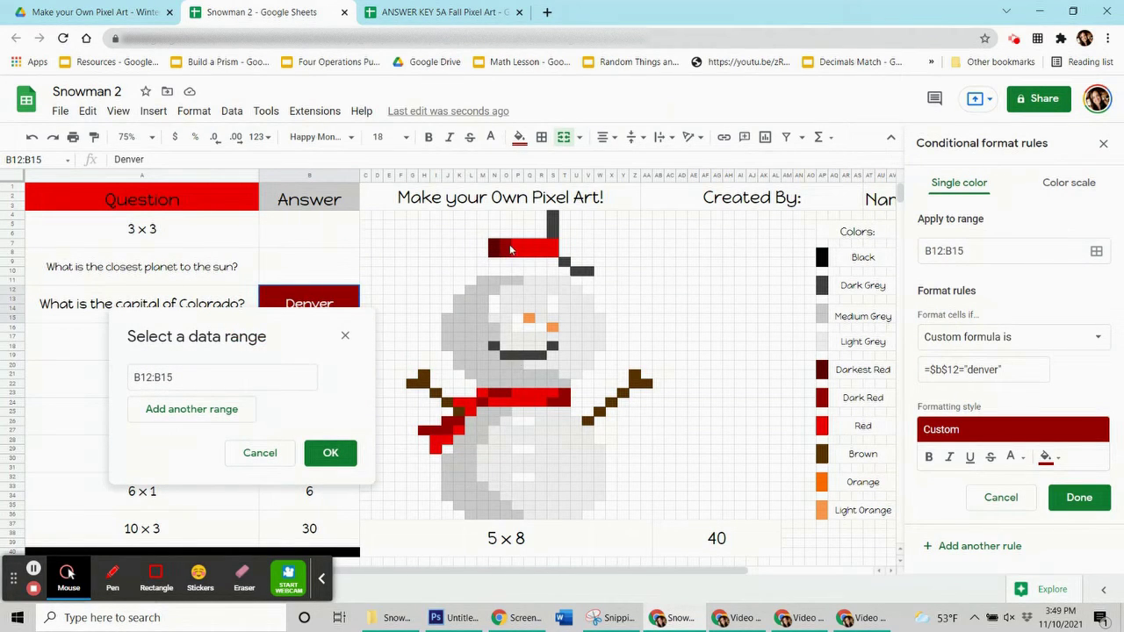
drag(506, 245, 508, 254)
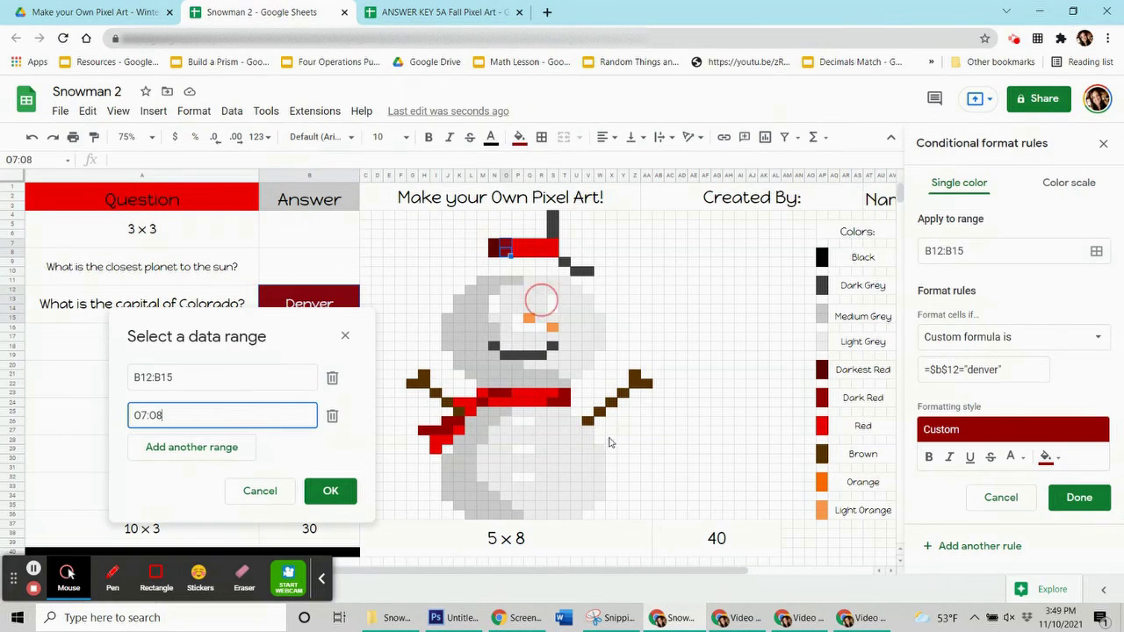
ctrl+click(565, 405)
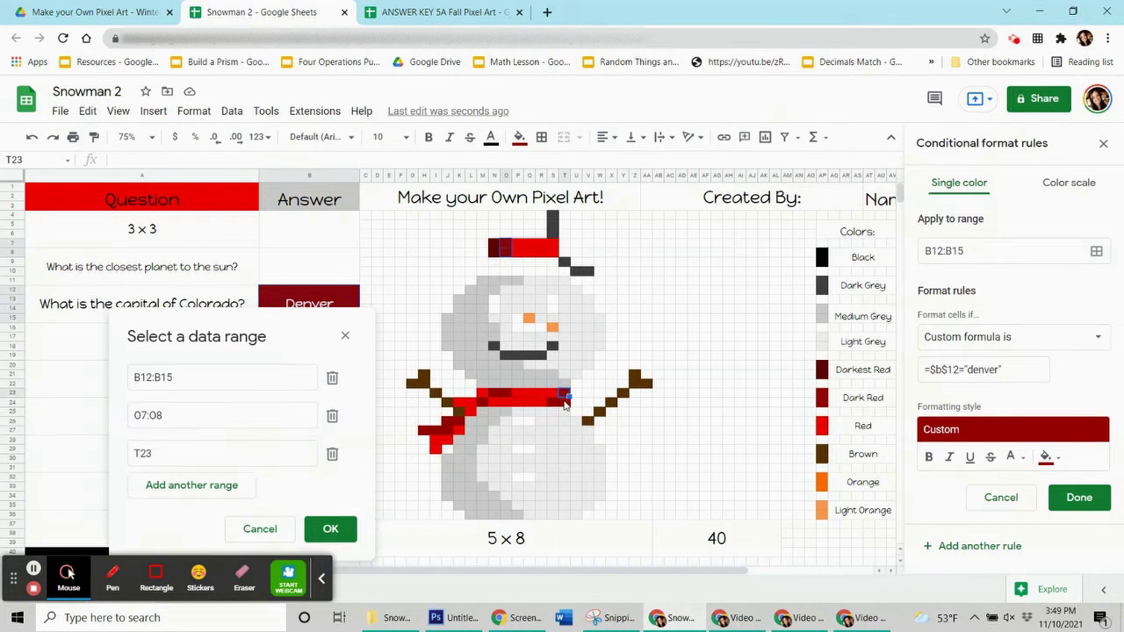
drag(558, 411, 555, 406)
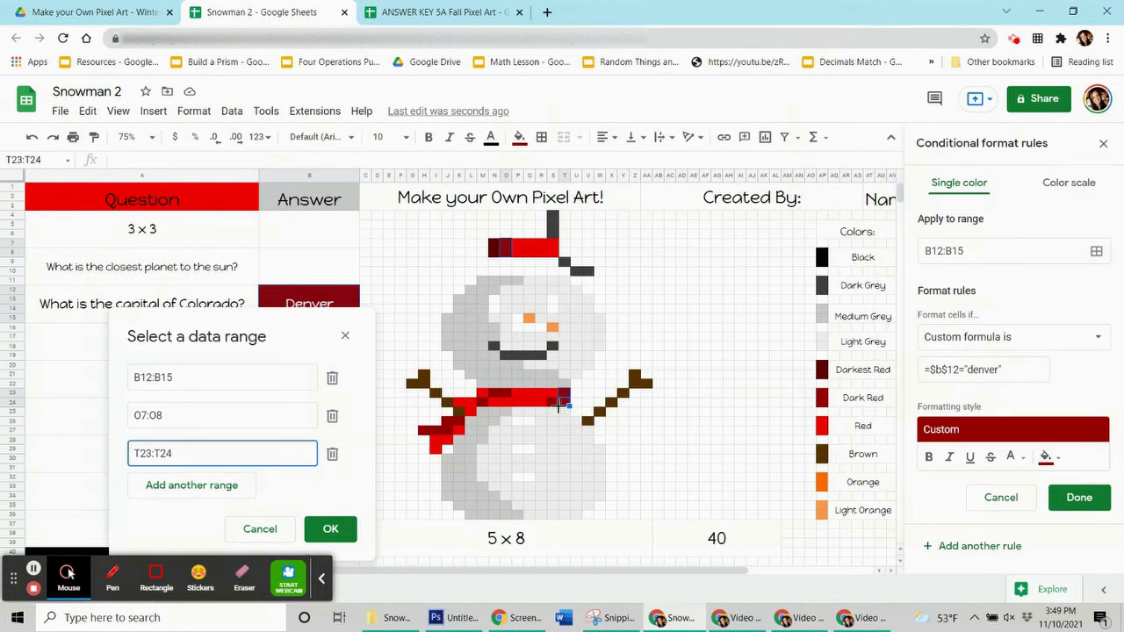
ctrl+click(554, 404)
drag(507, 396, 497, 394)
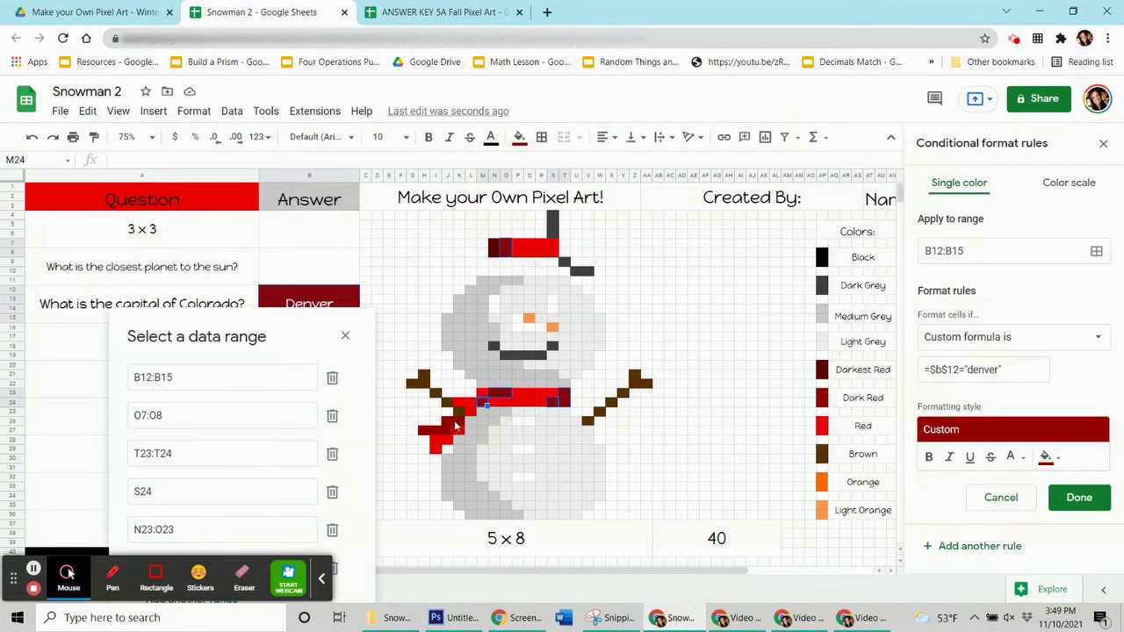
drag(461, 424, 454, 431)
click(296, 335)
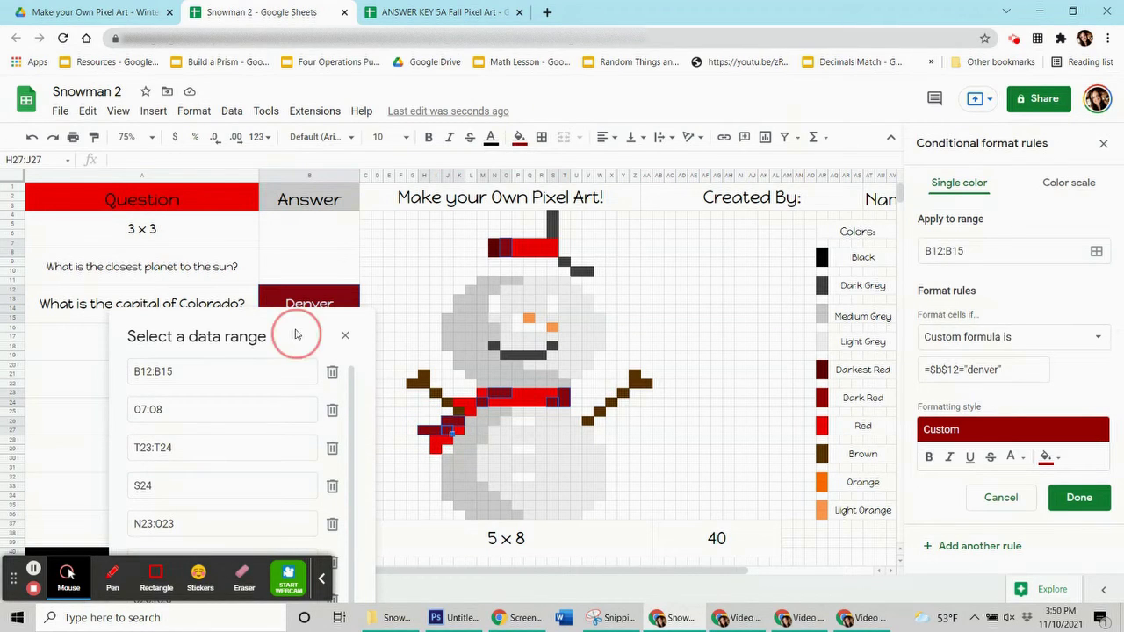
drag(296, 335, 308, 138)
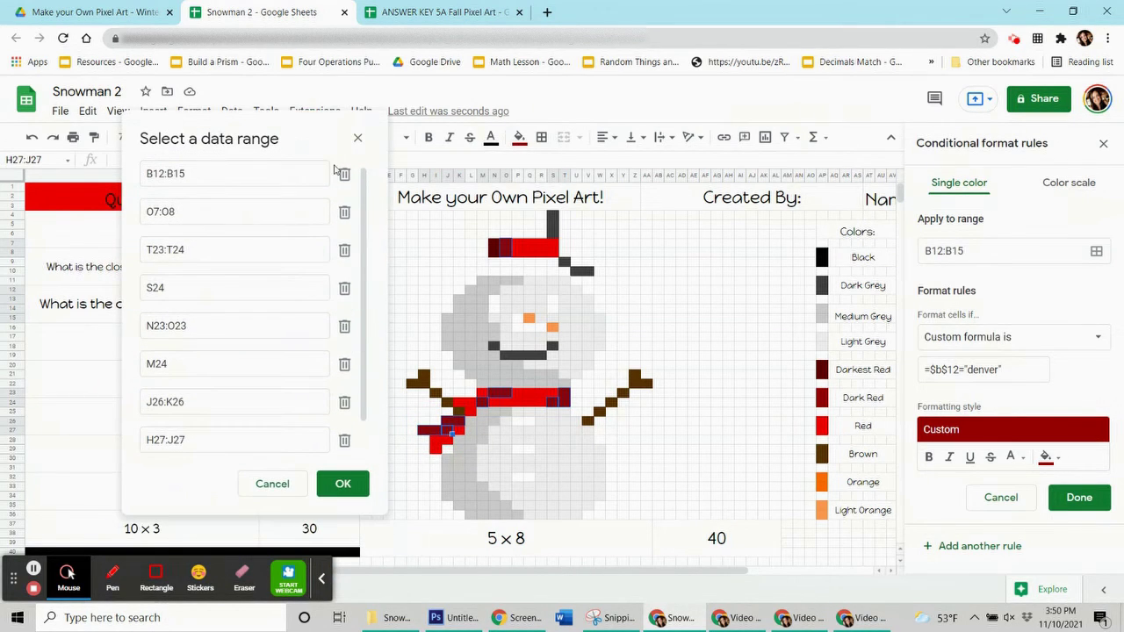
click(350, 482)
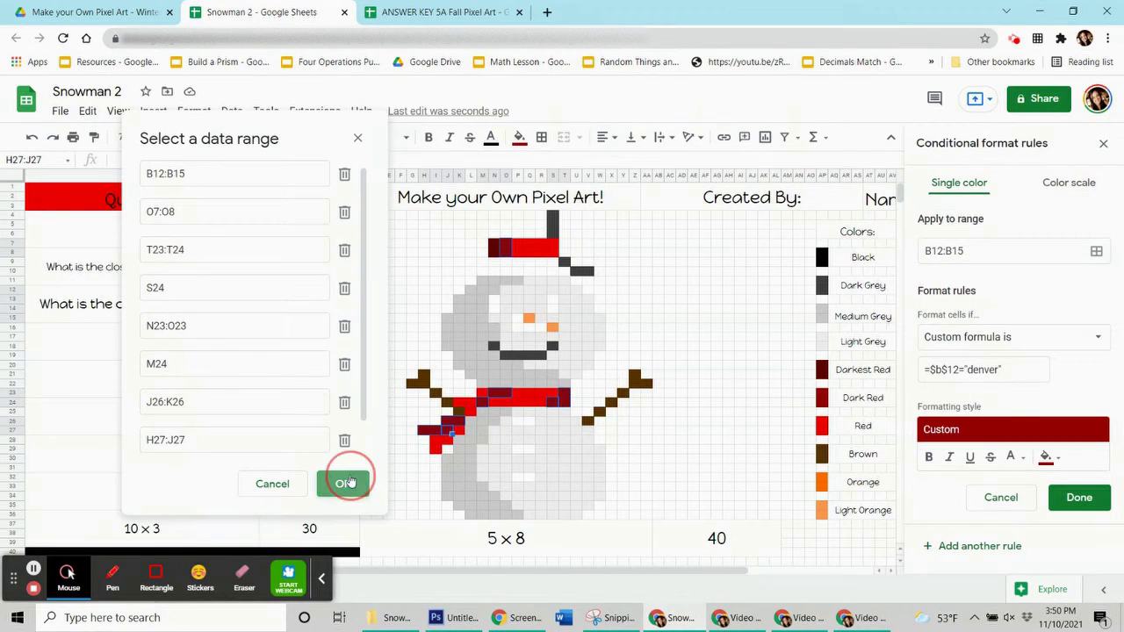
click(1078, 497)
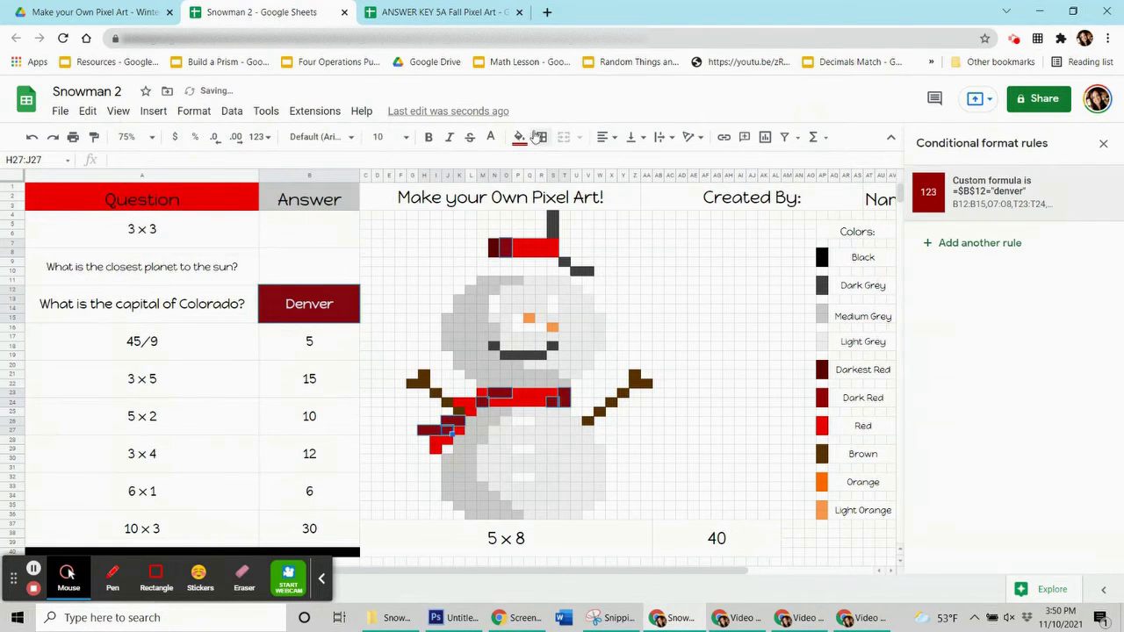
Reset the manual fill on the selected cells and clear Denver from B12 to test the rule
click(522, 137)
click(572, 396)
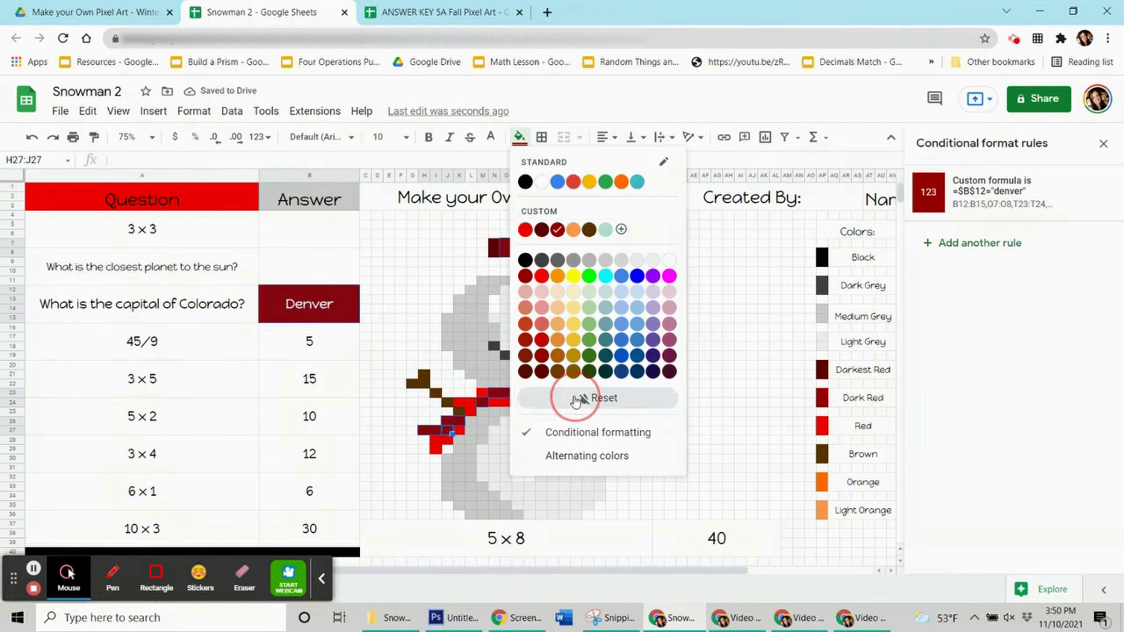
click(318, 351)
click(309, 304)
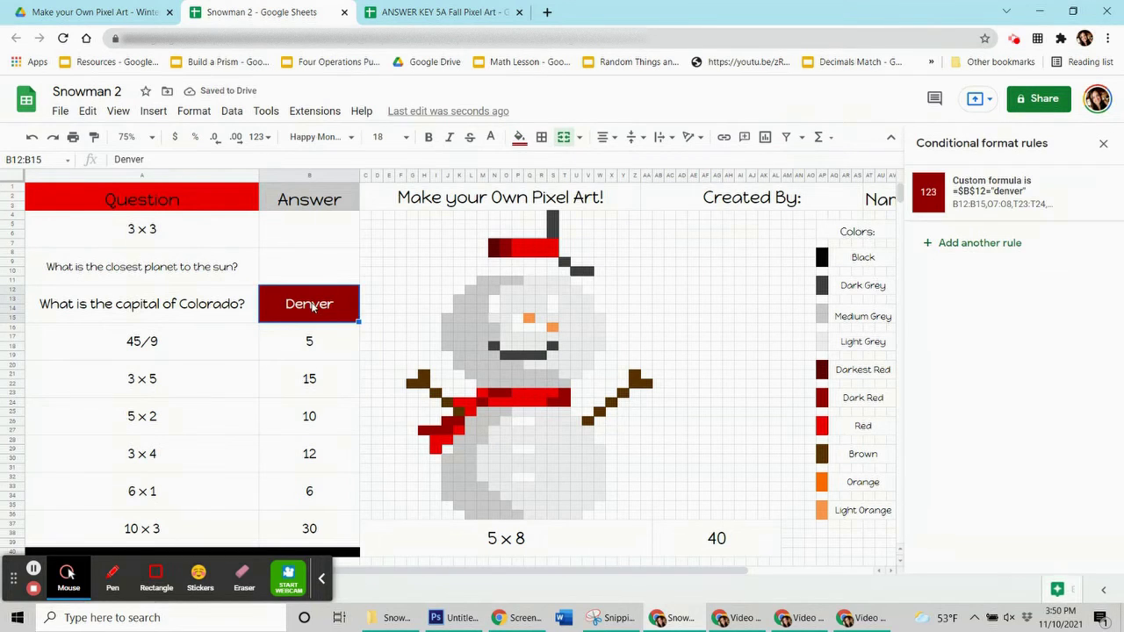
key(Delete)
click(312, 344)
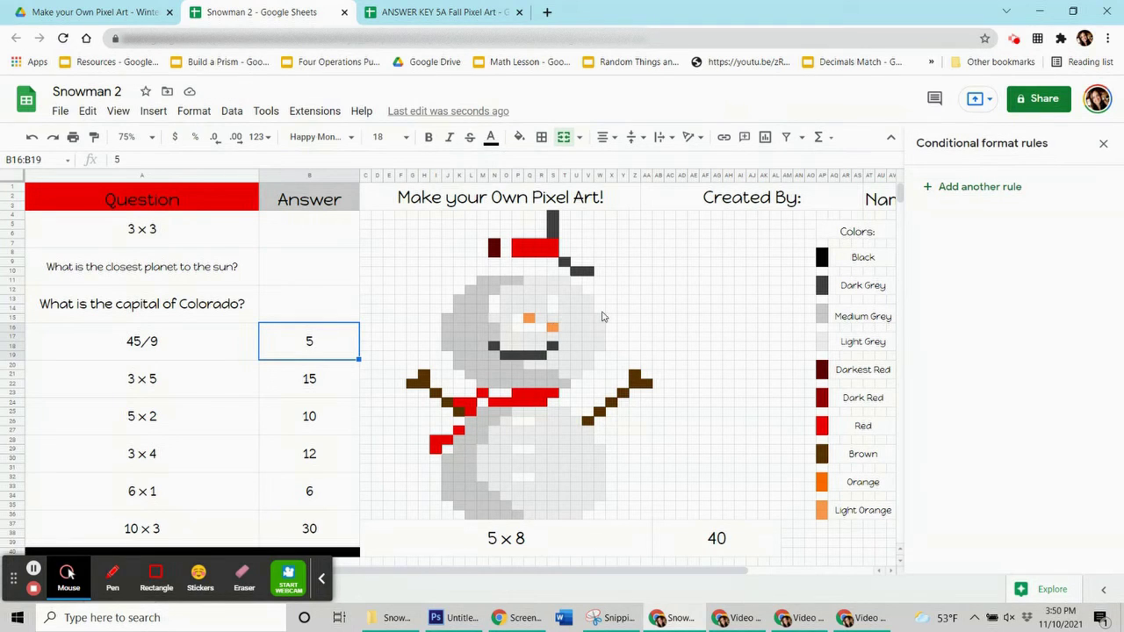
Start a red-fill rule for B16:B19 with the custom formula =$B$16=5
click(982, 195)
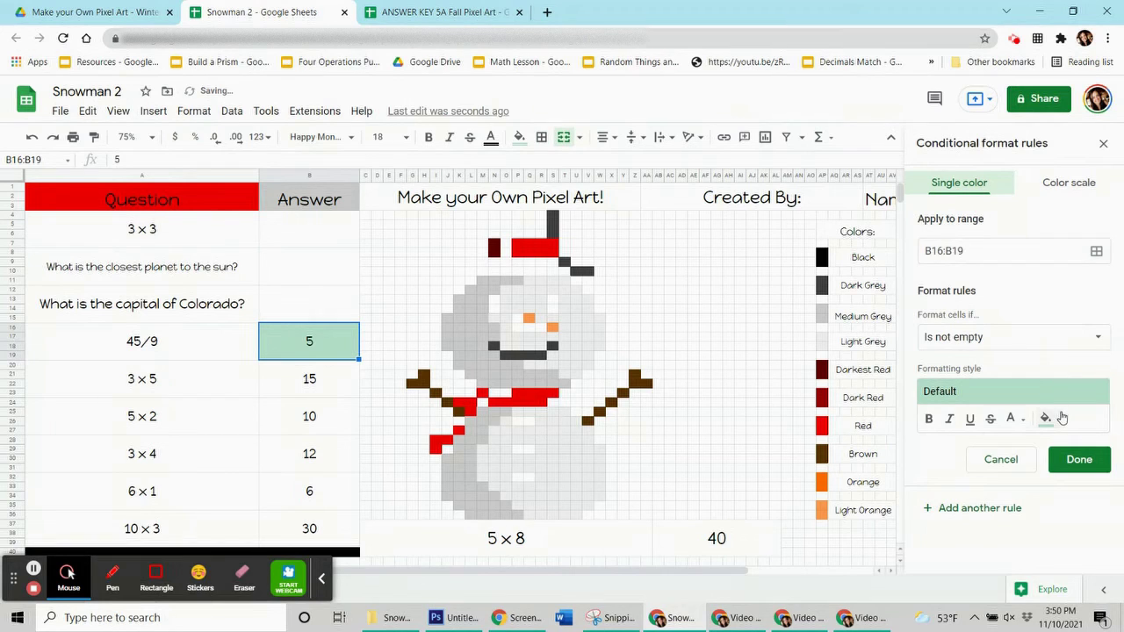
click(1046, 418)
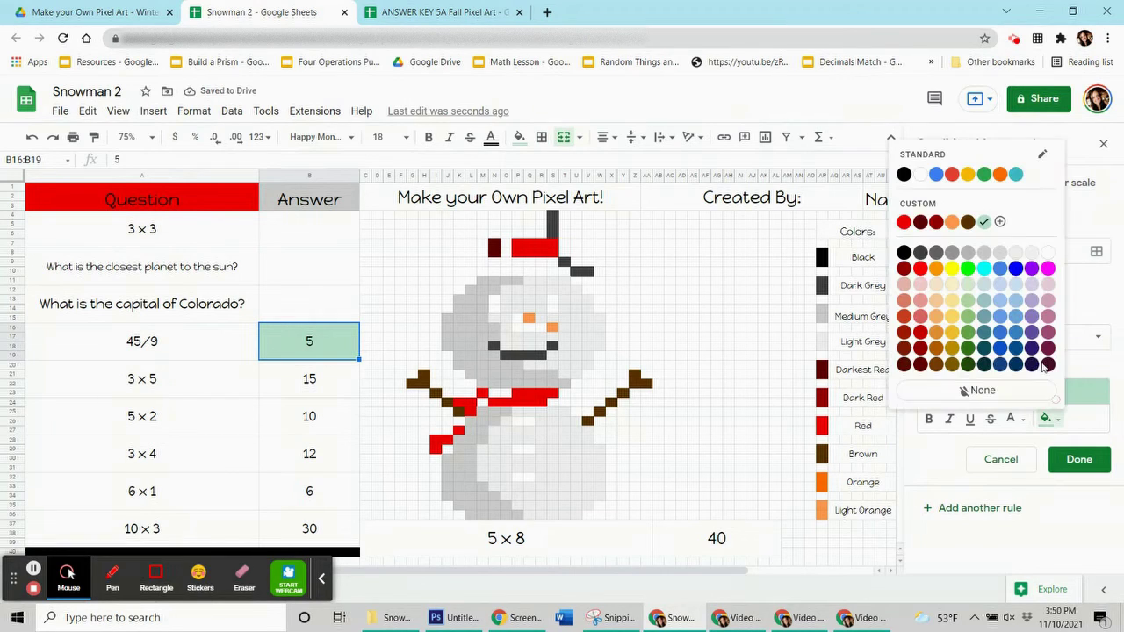
click(905, 222)
click(1081, 339)
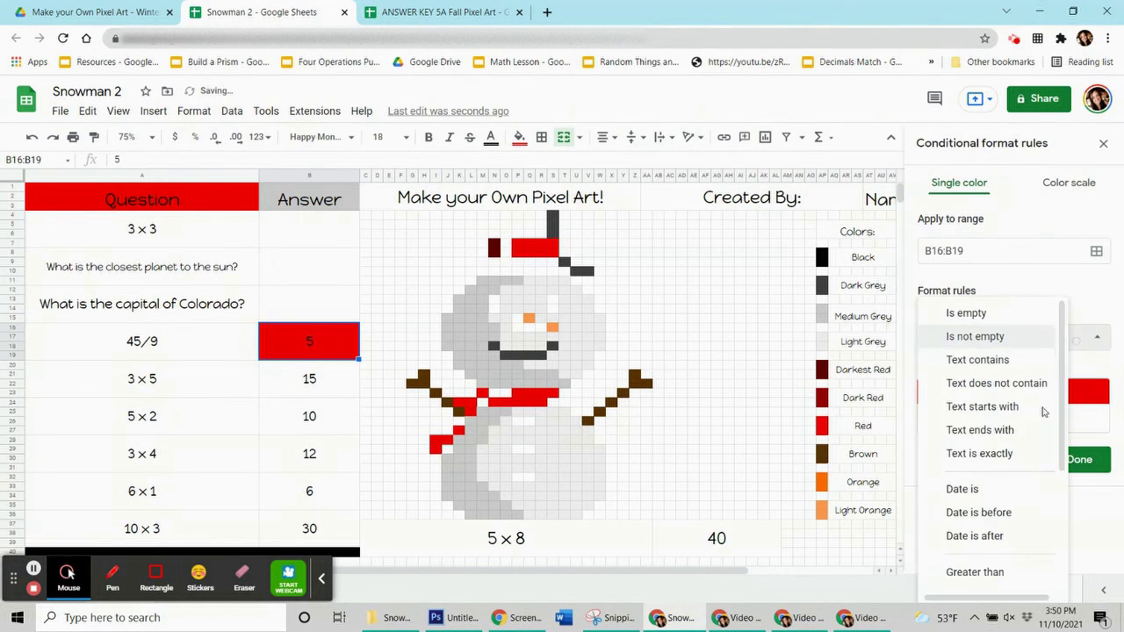
scroll(1027, 439, down, 3)
click(1019, 575)
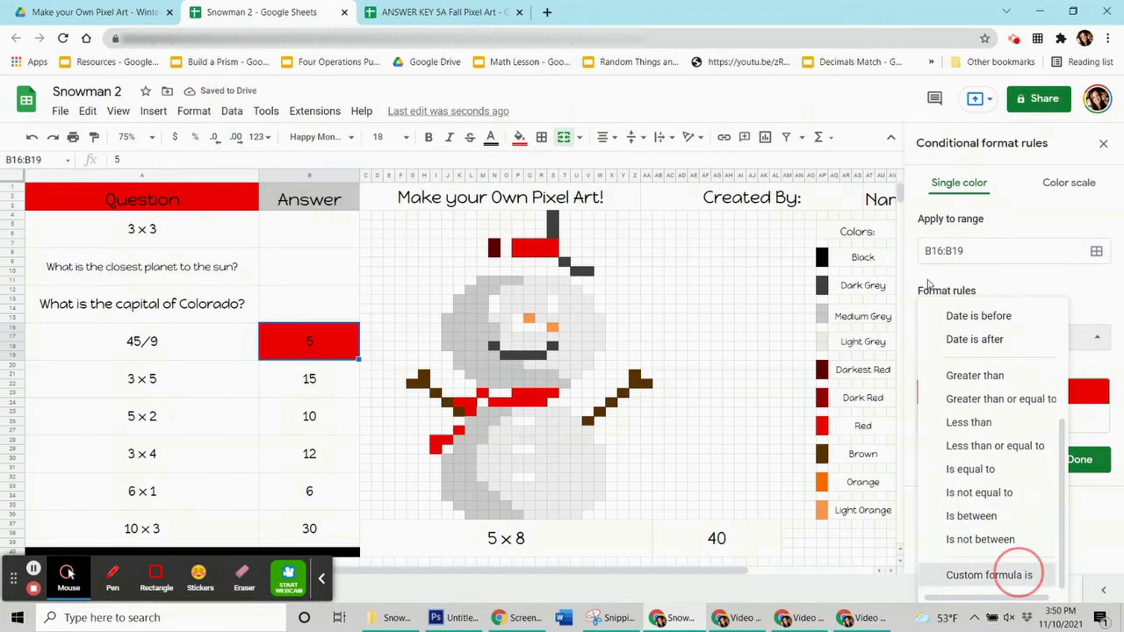
click(966, 369)
text(=$b$16=5)
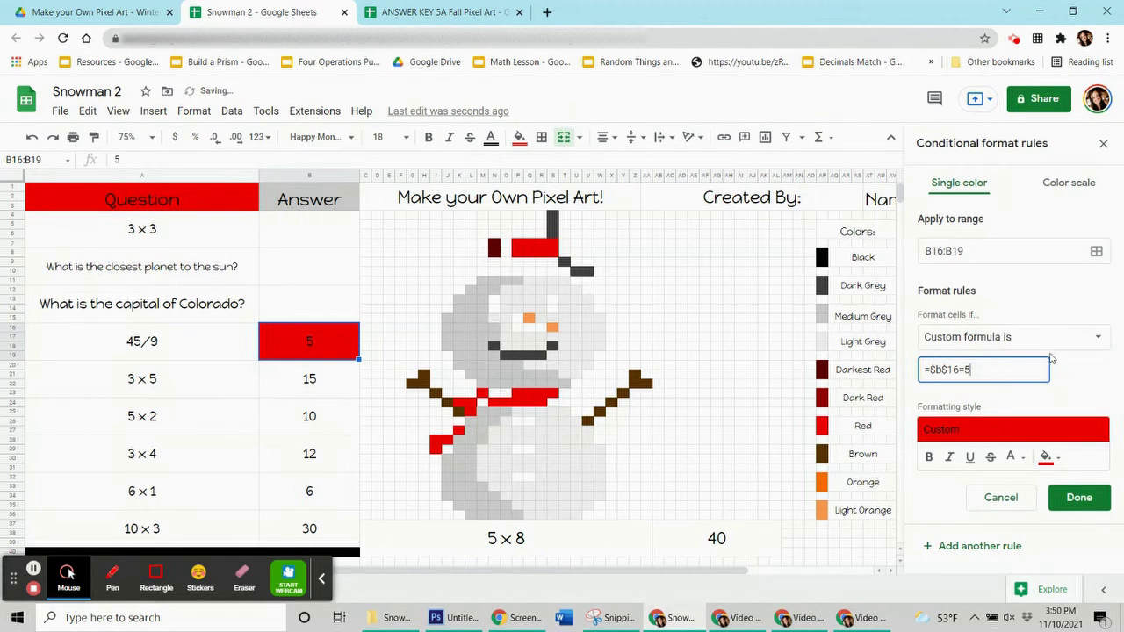
Add ranges P7:S8, P23:S23, M23, L25, K27, I28:J28 and I29, save, and reset manual fill
click(1097, 251)
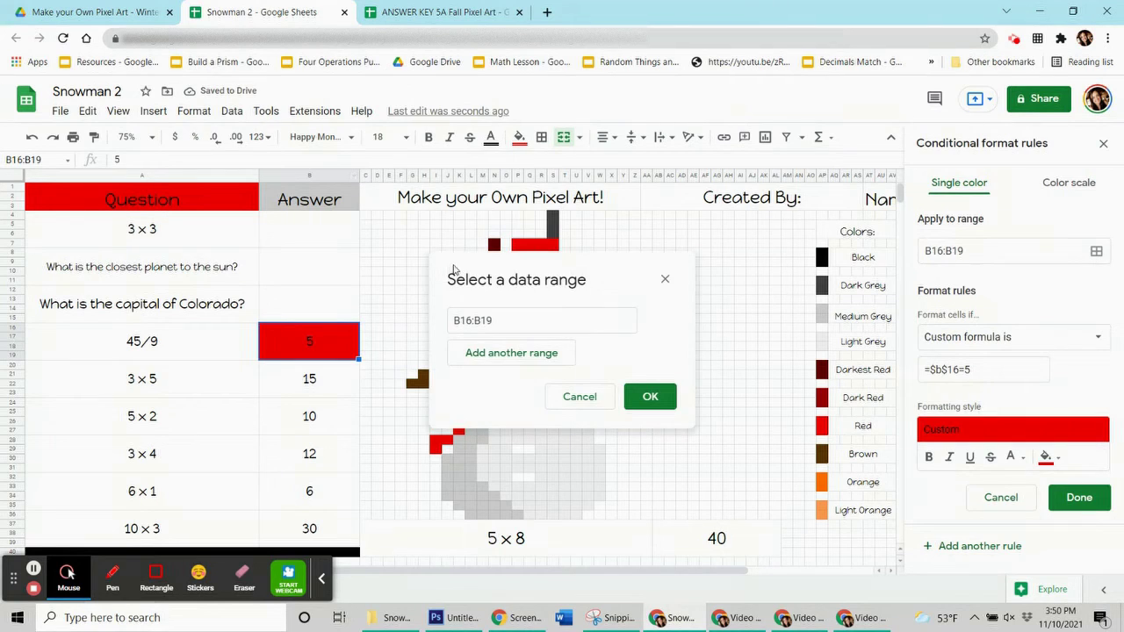
drag(454, 269, 130, 316)
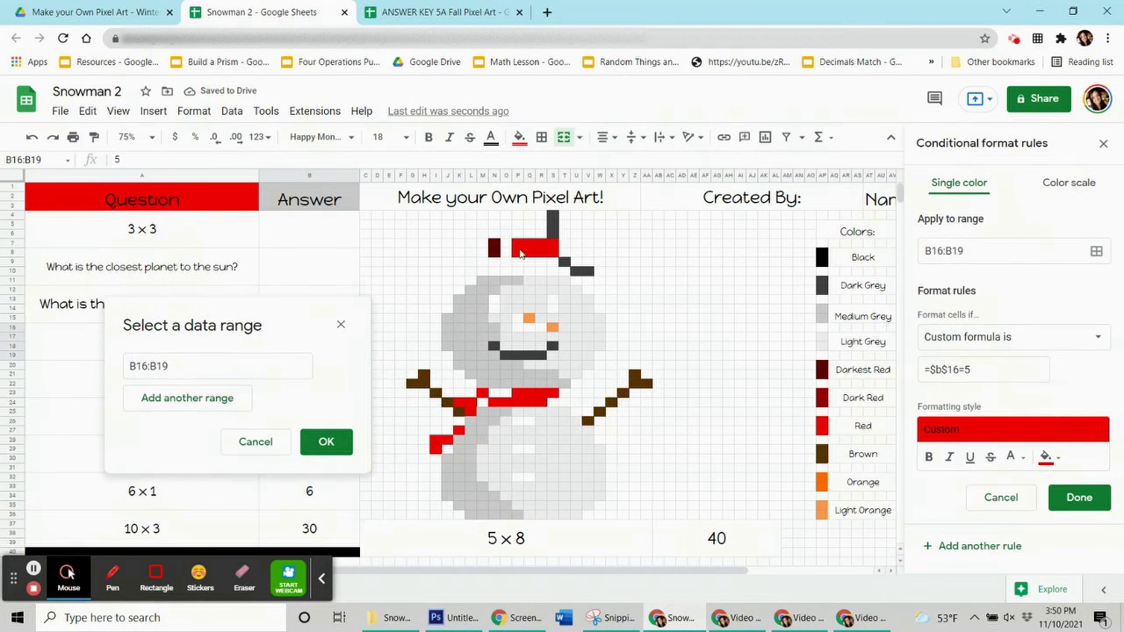
drag(518, 245, 554, 254)
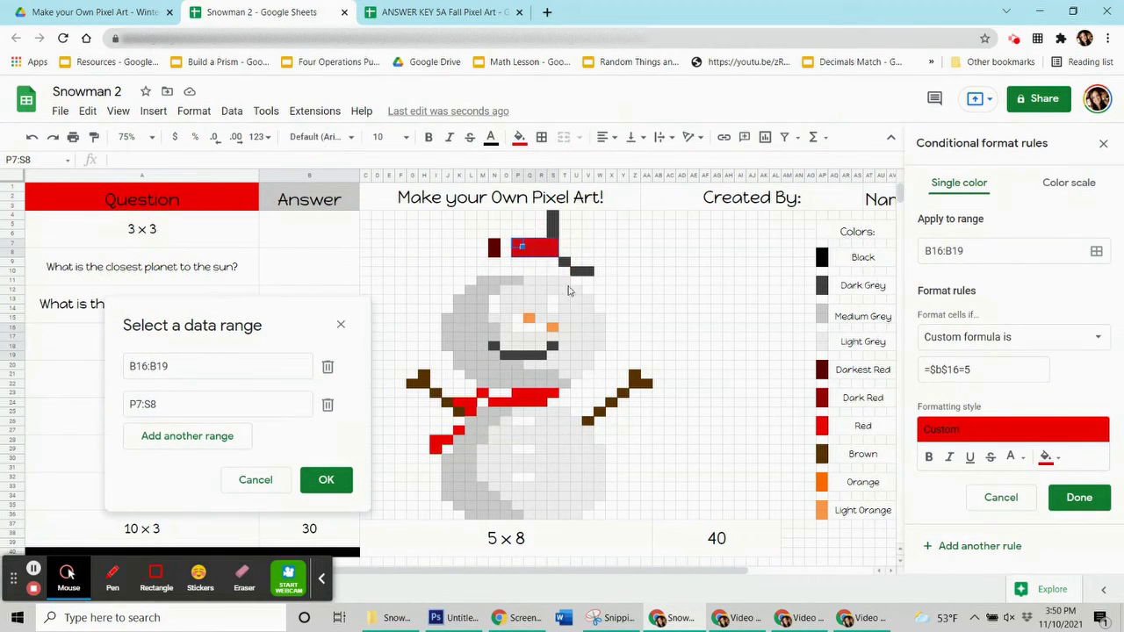
drag(518, 394, 459, 404)
click(460, 406)
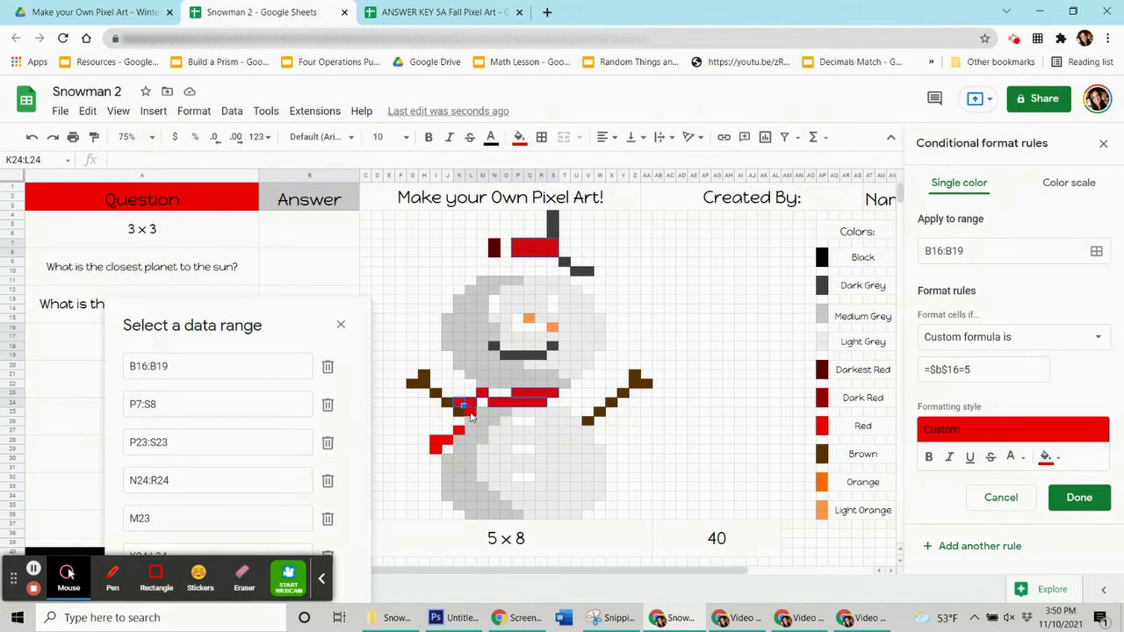
click(471, 415)
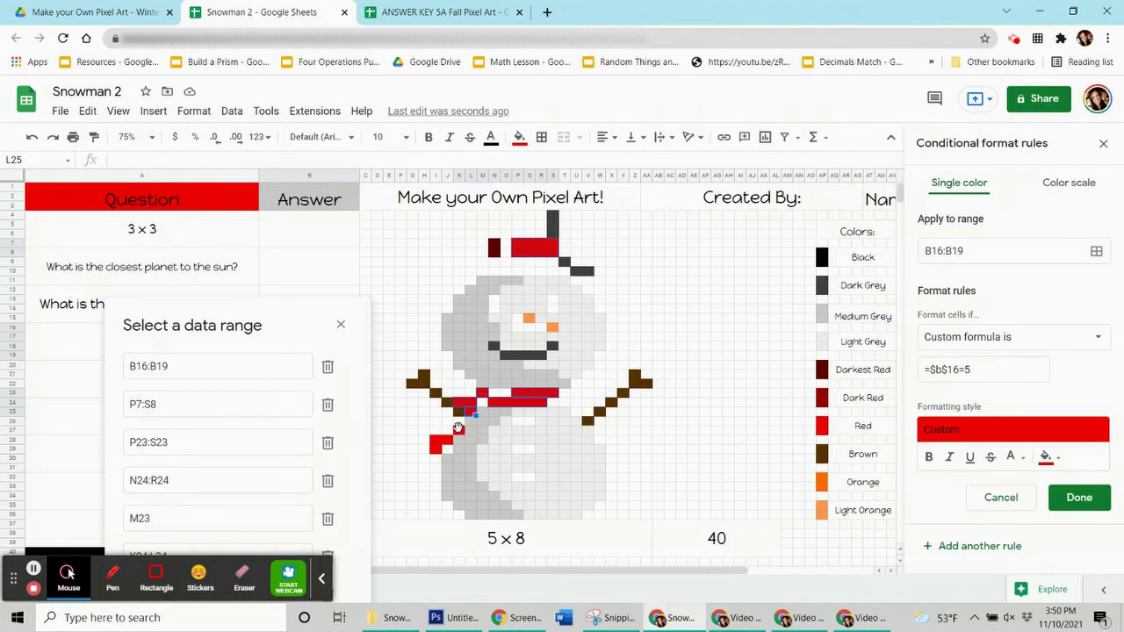
click(459, 429)
drag(450, 446, 439, 444)
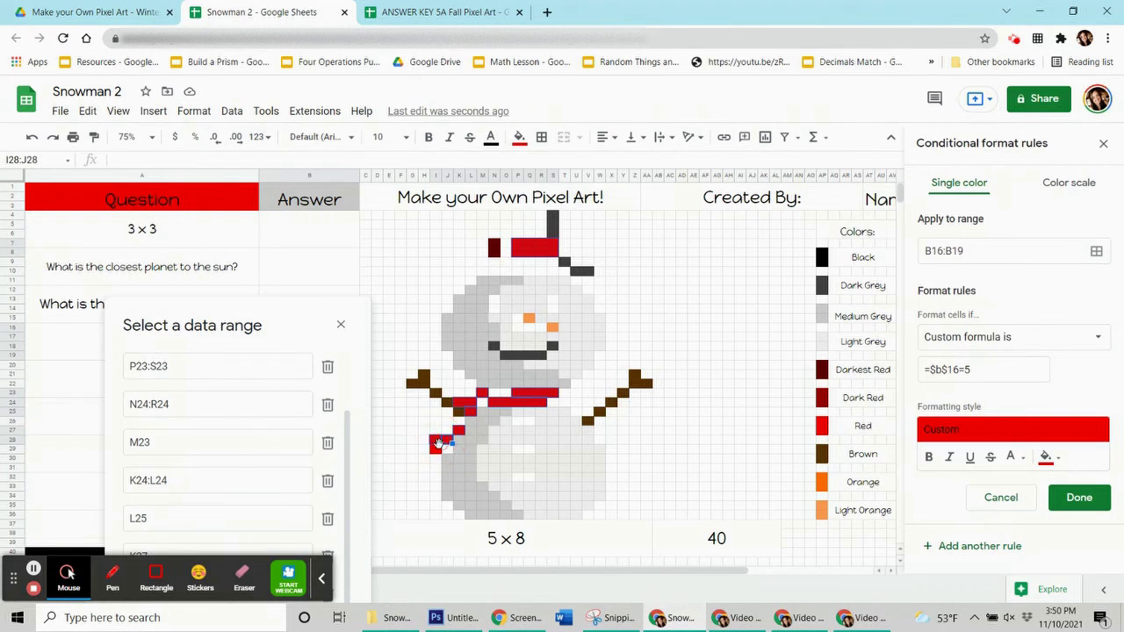
click(436, 452)
drag(295, 316, 296, 120)
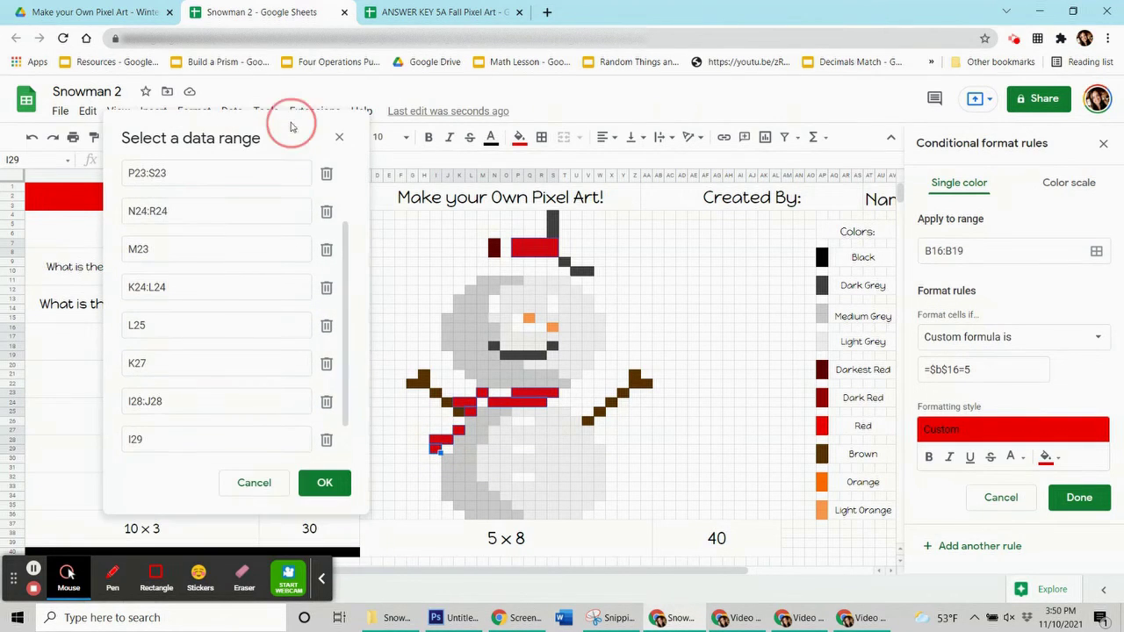
click(324, 483)
click(1077, 499)
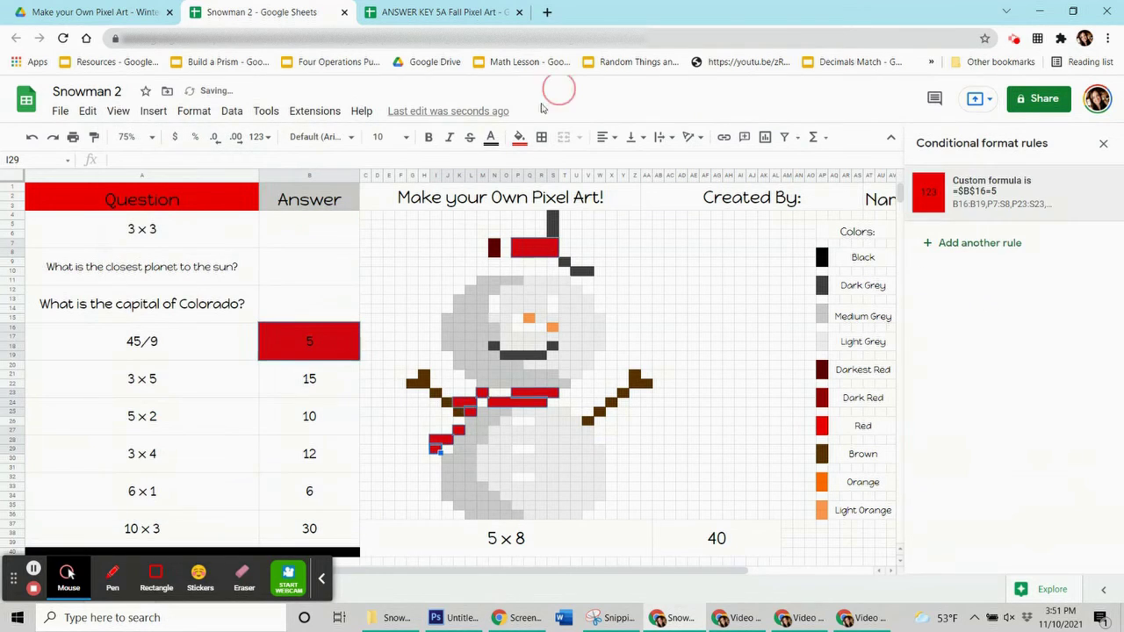
click(520, 137)
click(646, 400)
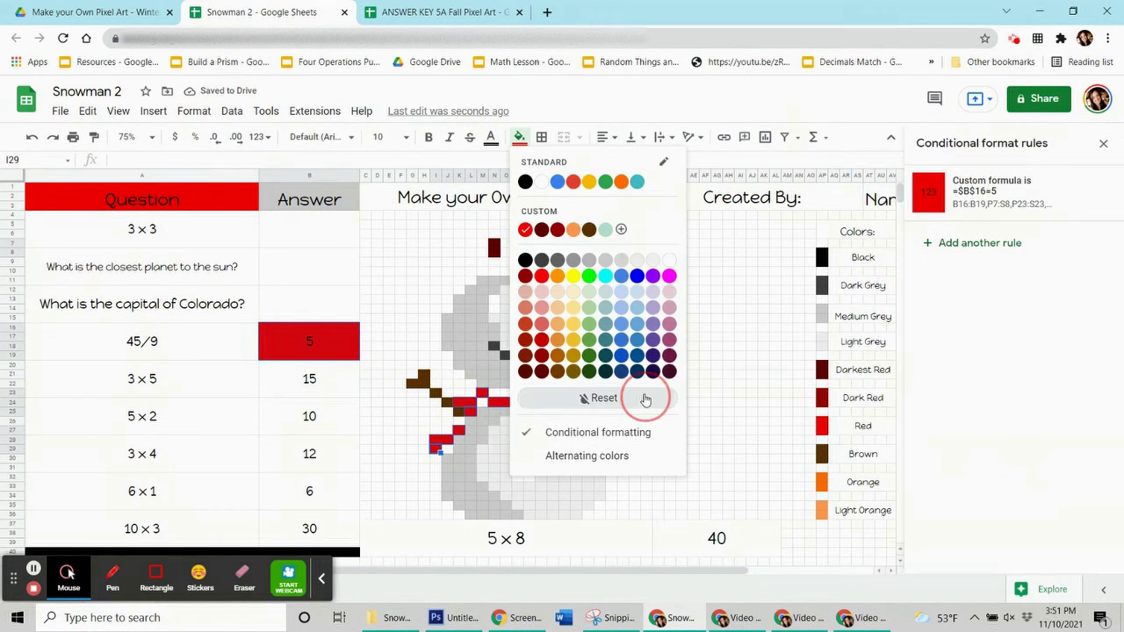
Clear the 5 answer from B16 to test the red rule
click(285, 341)
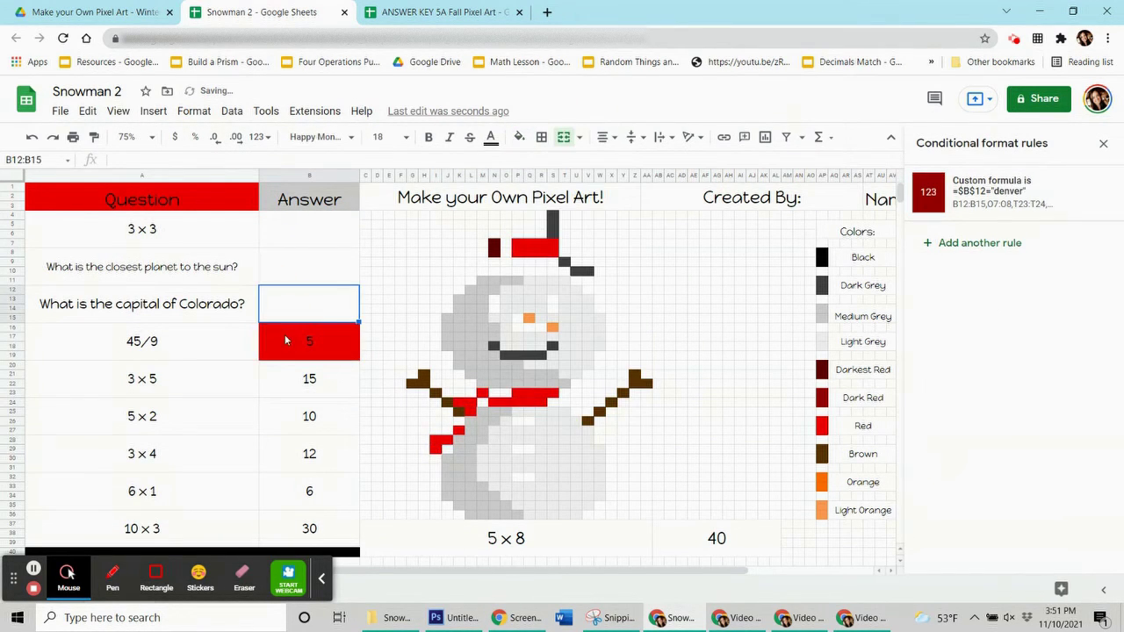
key(Delete)
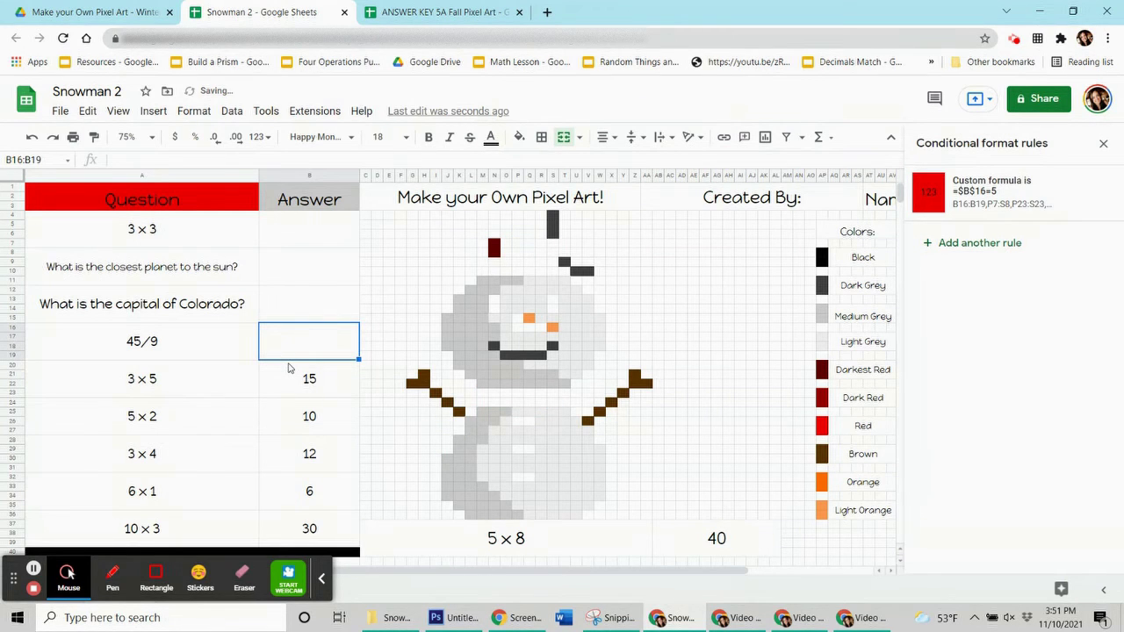
scroll(285, 374, down, 5)
scroll(283, 374, up, 5)
Start an orange-fill rule for B20:B23 that also covers nose cells Q15 and S16
click(288, 384)
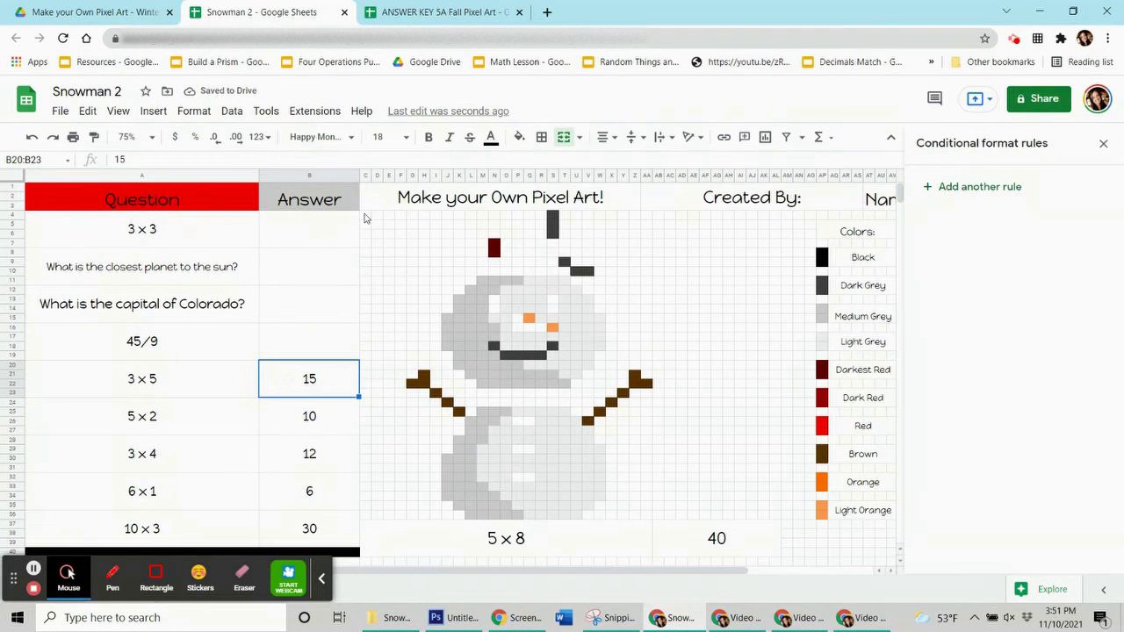
click(978, 191)
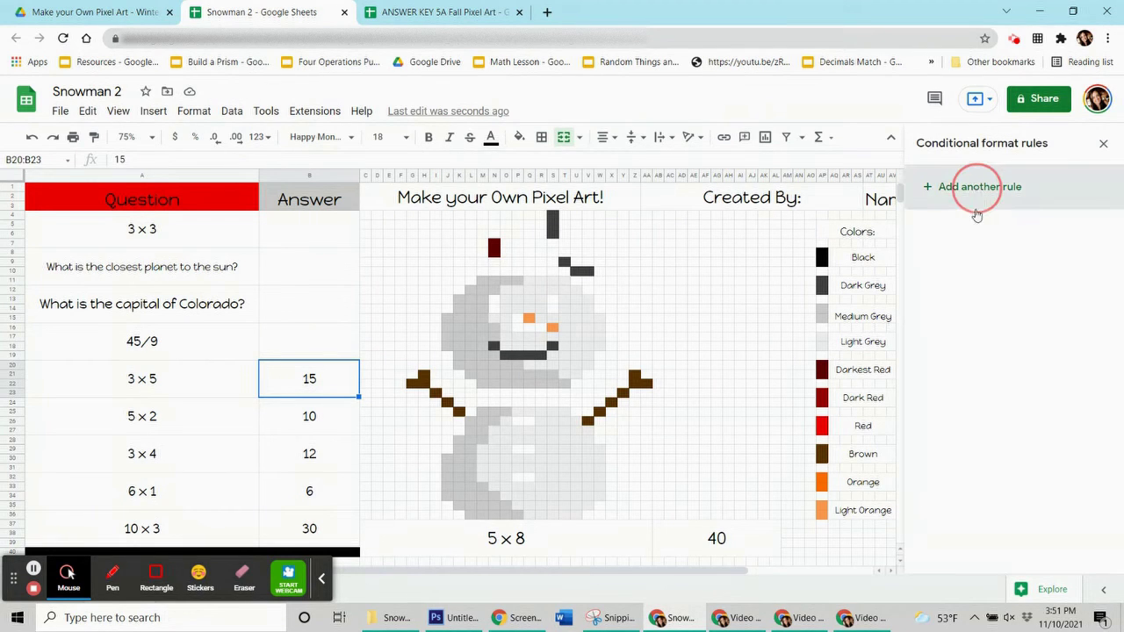
click(1097, 252)
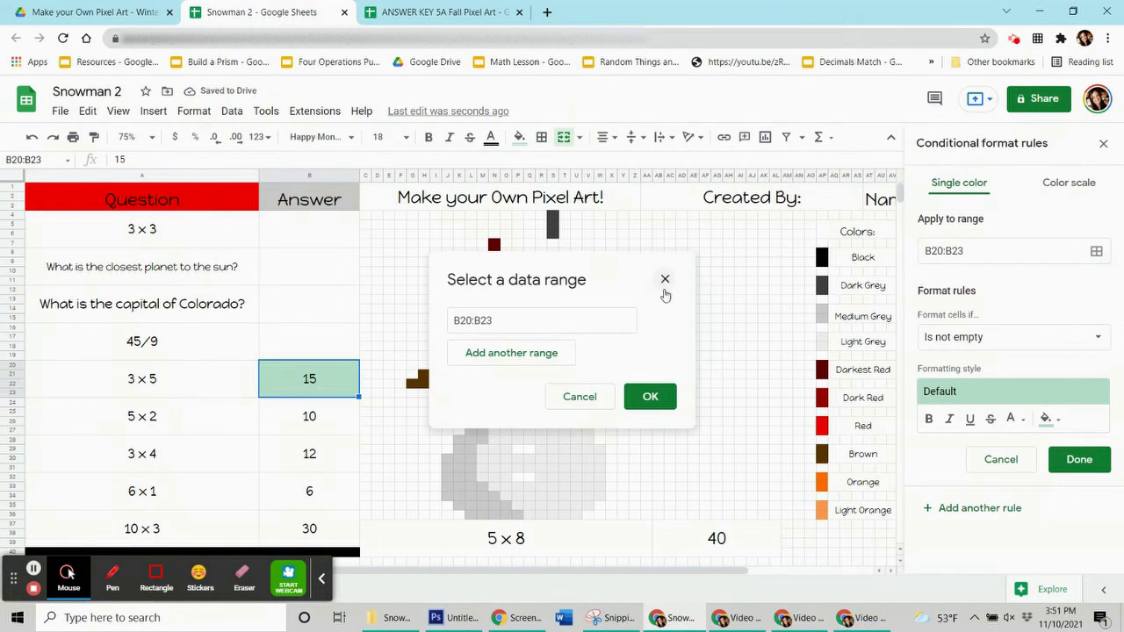
click(666, 277)
click(1053, 419)
click(1028, 223)
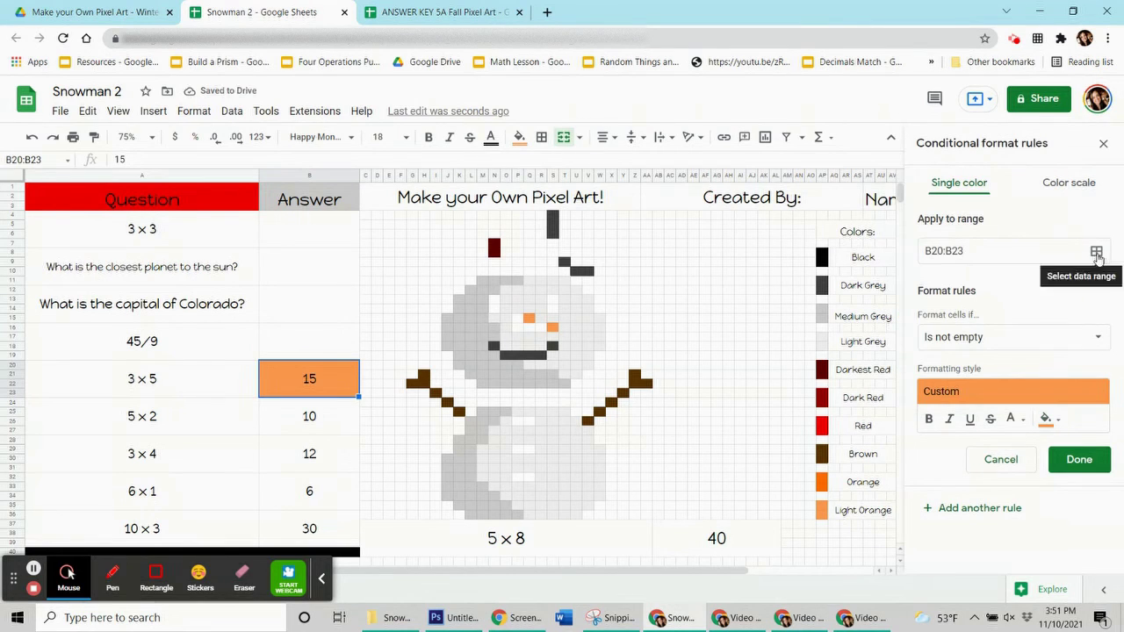
click(1096, 252)
ctrl+click(530, 318)
ctrl+click(552, 328)
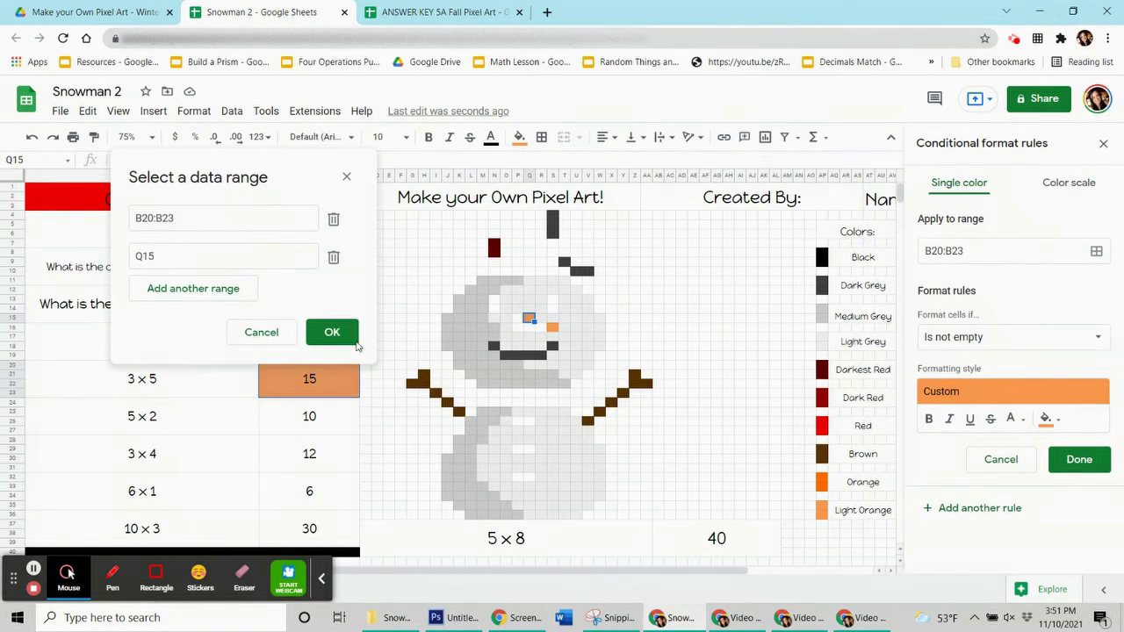
click(333, 369)
Set the formula =$B$20=15, save the rule, reset the manual fill and clear B20
click(1023, 343)
click(999, 574)
click(966, 371)
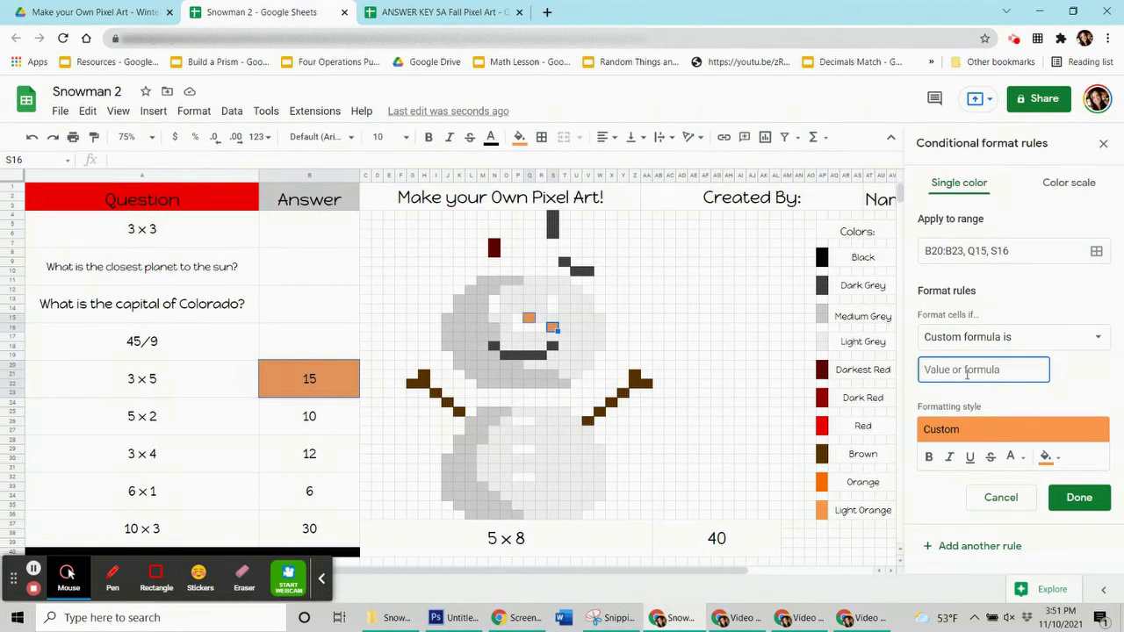
text(=$b$20=15)
click(1080, 498)
click(519, 137)
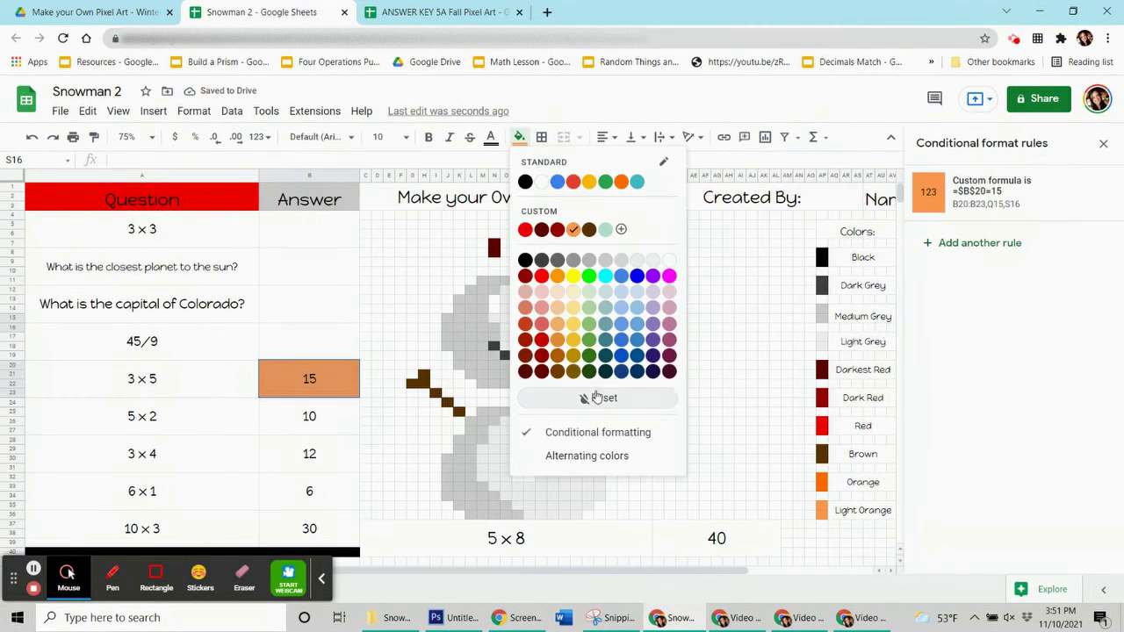
click(596, 398)
click(276, 378)
key(Delete)
Check the snowman's grey fill, then create a grey rule for B24:B27 with =$b$24=10
click(284, 416)
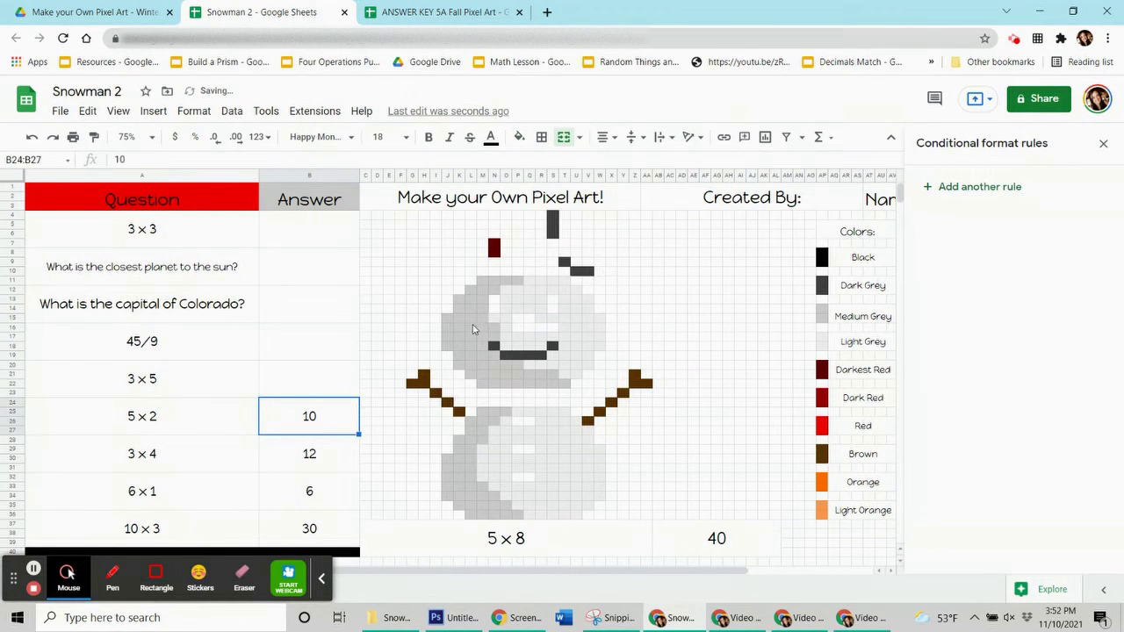
click(472, 330)
click(519, 137)
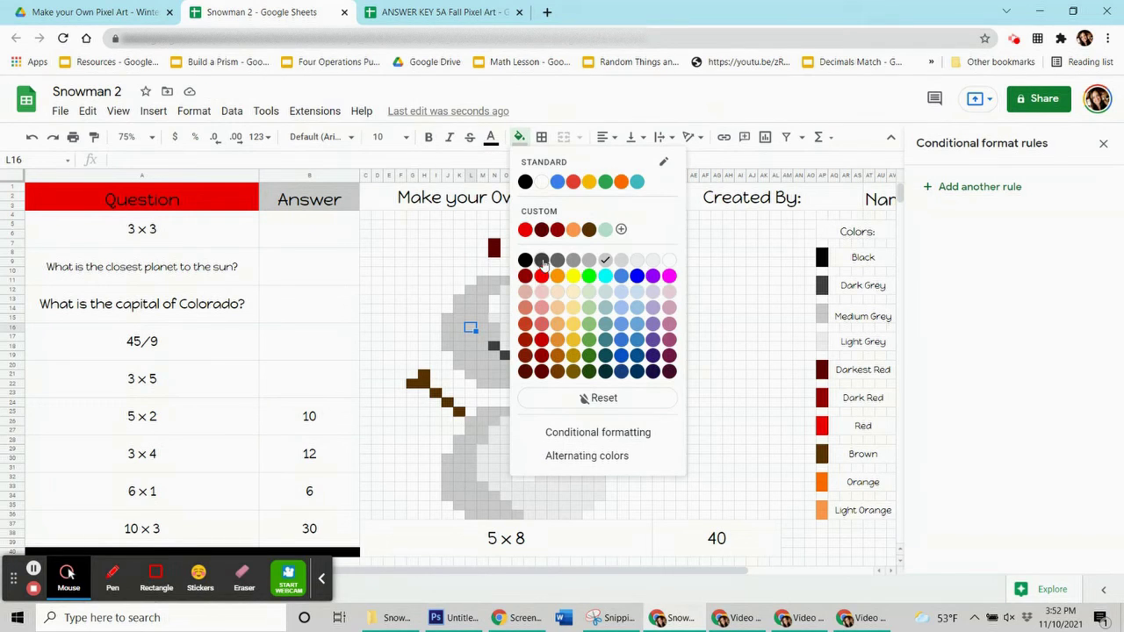
click(316, 419)
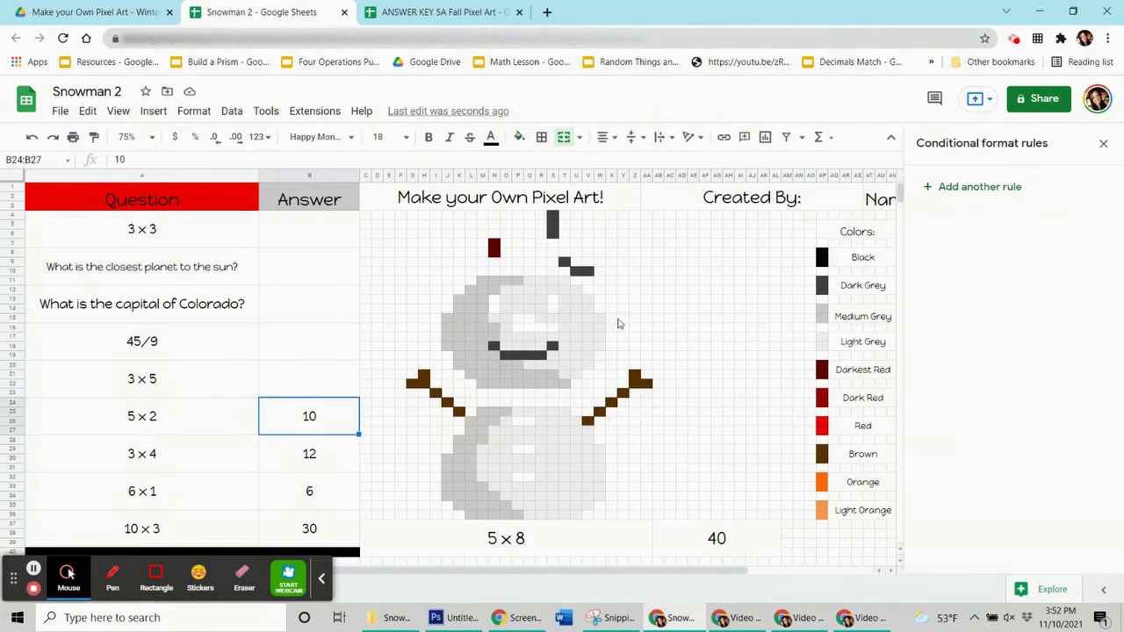
click(994, 192)
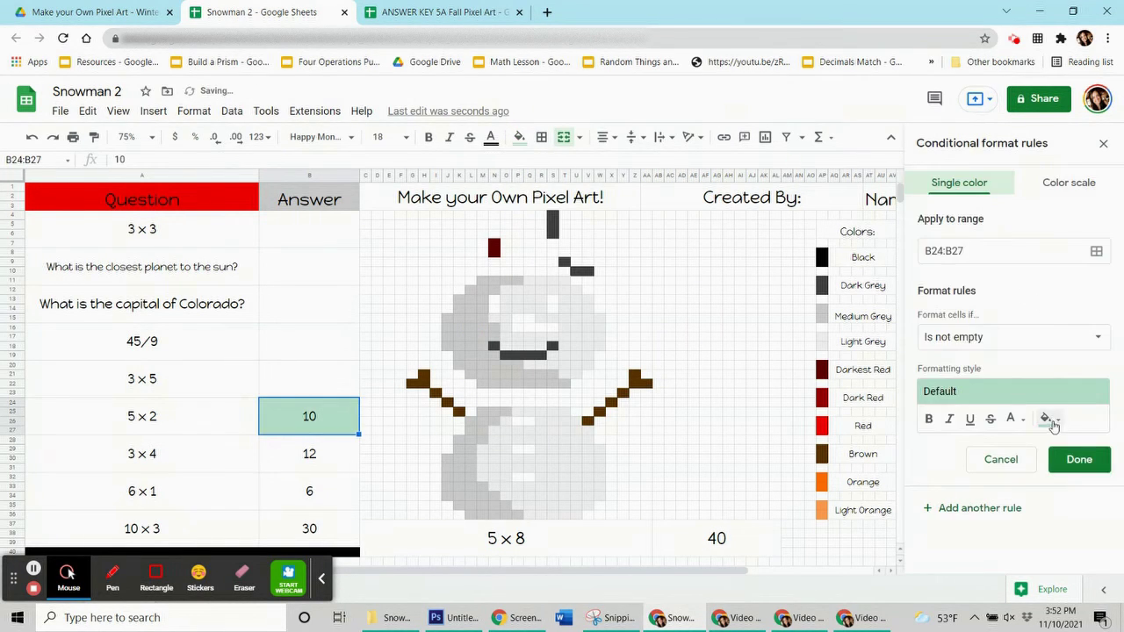
click(1047, 419)
click(984, 253)
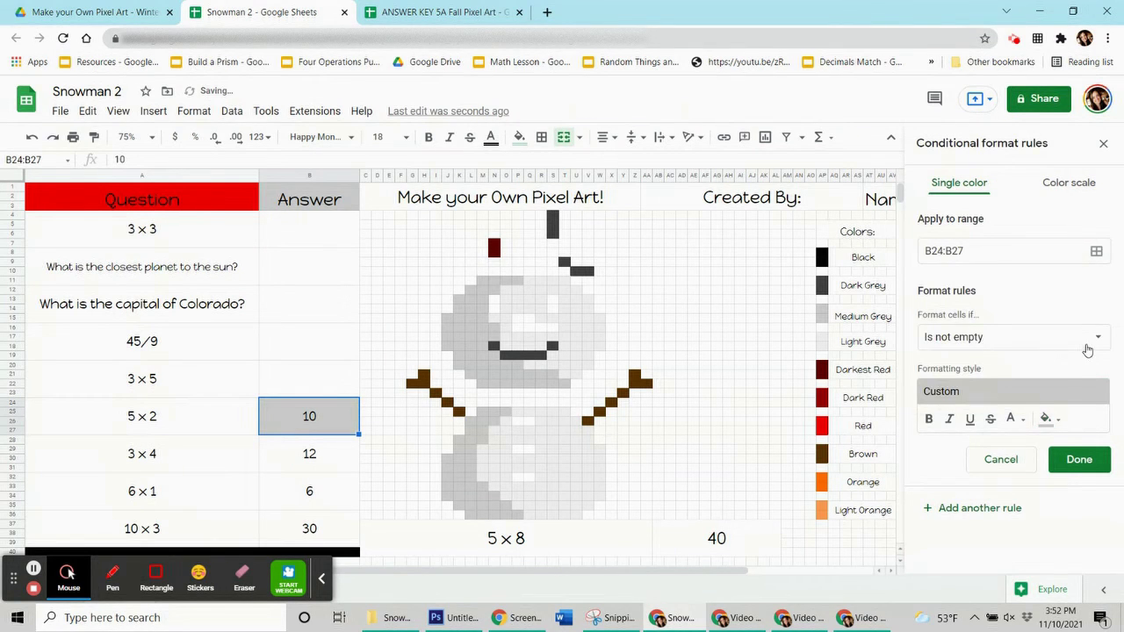
click(1088, 344)
click(975, 575)
click(971, 371)
text(=$b$)
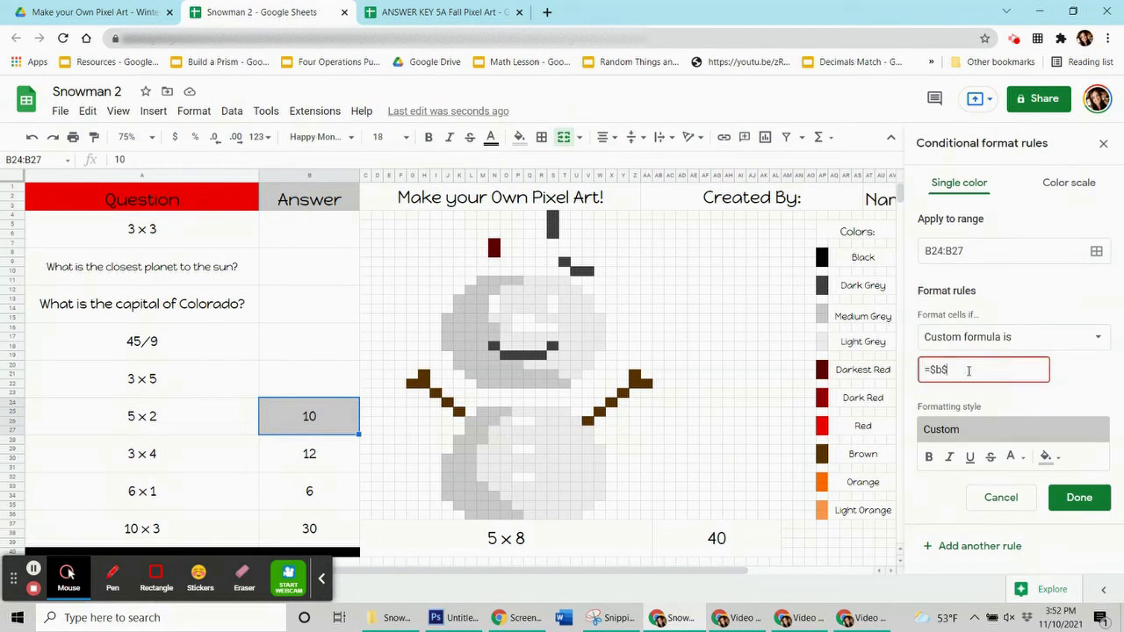
text(24=10)
Add the snowman shading ranges J30:L34, M33, M28, N26, K13:M20, T22 and the head top to the rule
click(1097, 251)
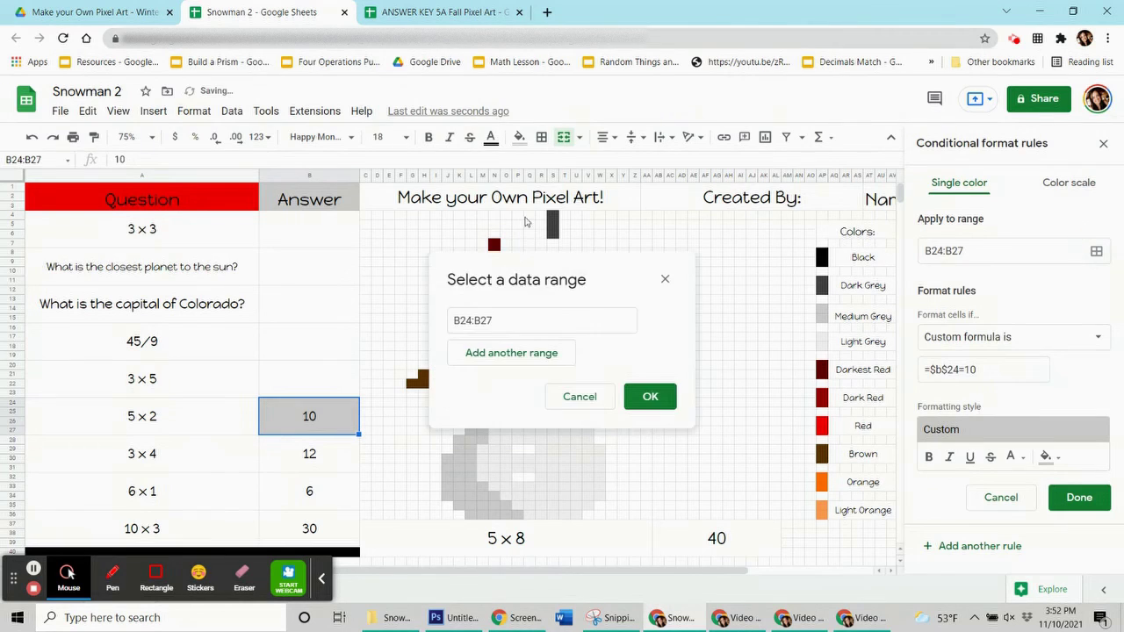
drag(449, 460, 483, 493)
click(483, 485)
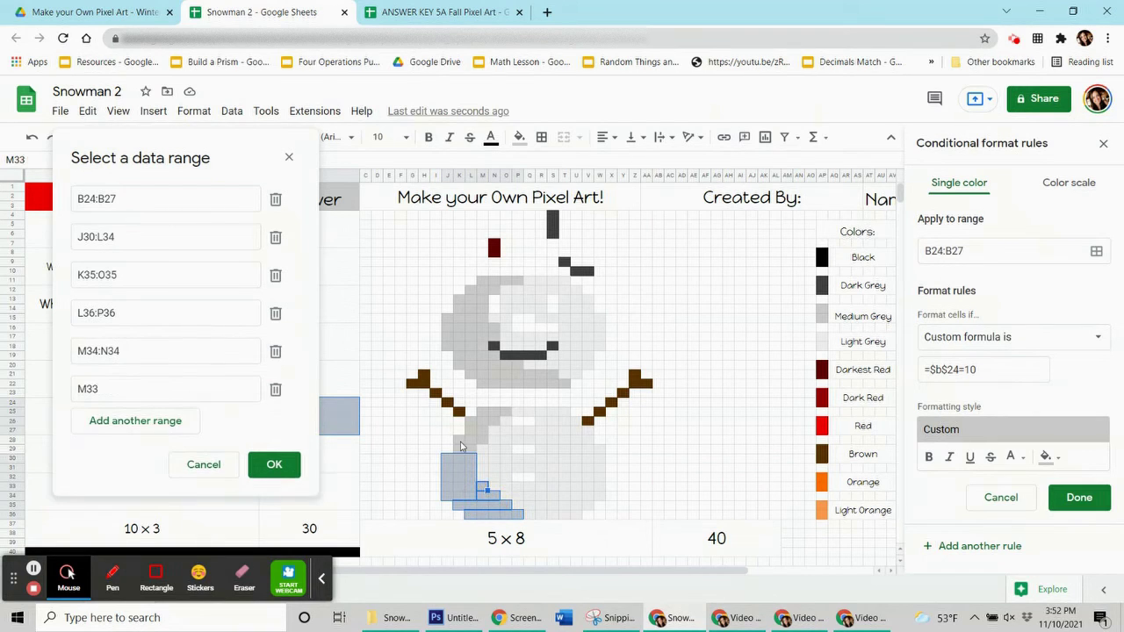
drag(458, 437, 485, 411)
click(485, 437)
click(497, 420)
drag(459, 299, 483, 365)
drag(447, 318, 551, 385)
click(471, 374)
click(482, 385)
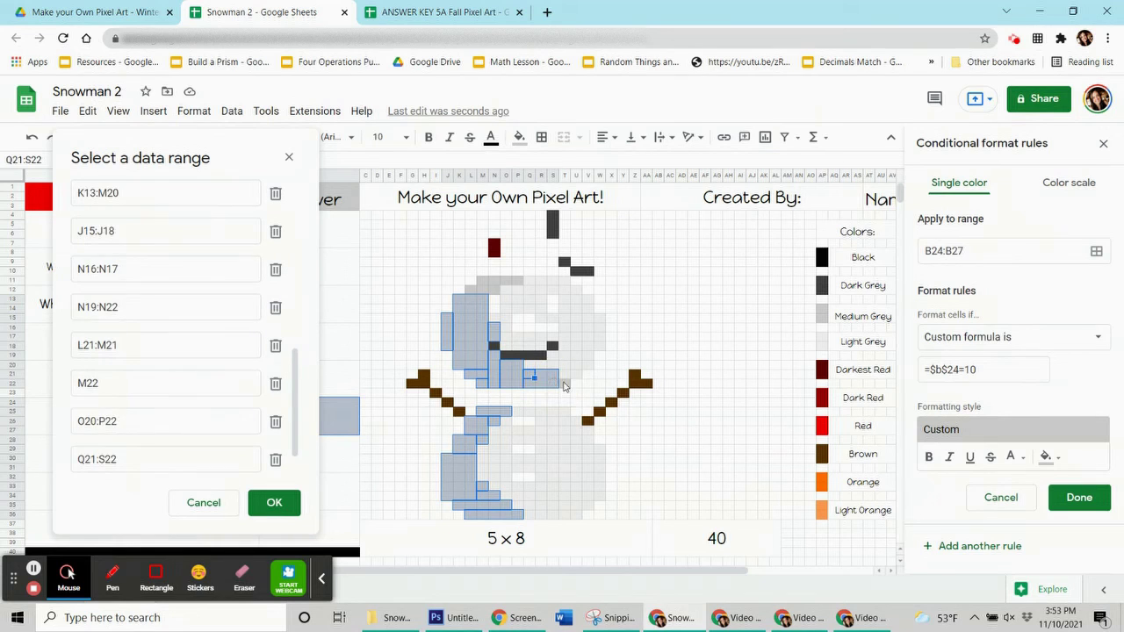
click(565, 385)
mouse_move(471, 288)
mouse_down()
mouse_move(494, 288)
mouse_move(485, 279)
mouse_up()
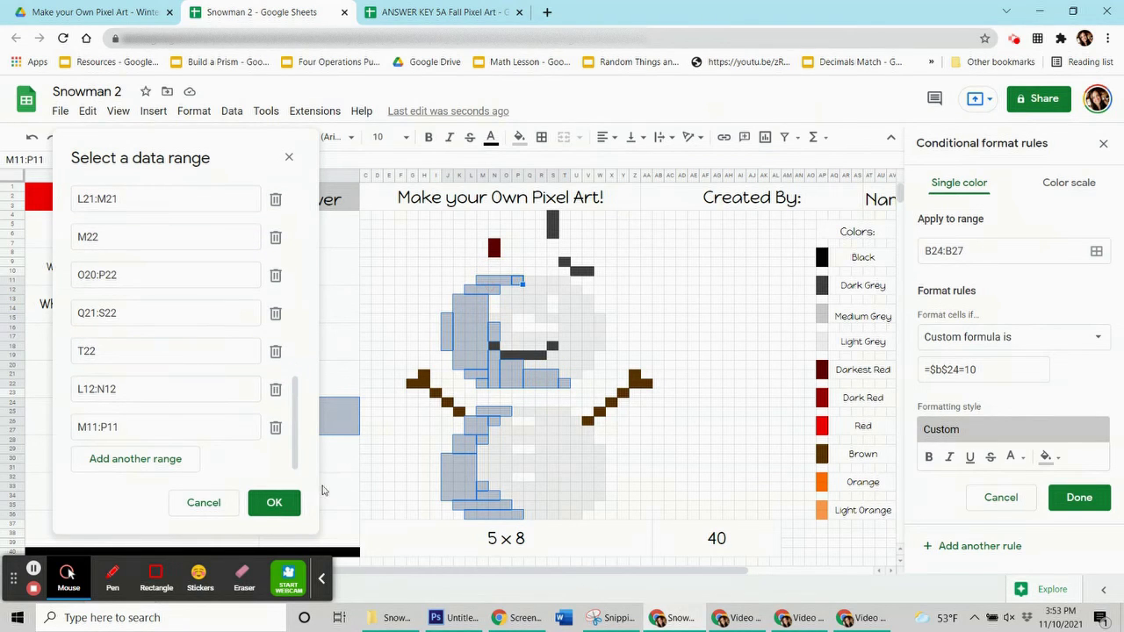
Save the grey rule, reset the snowman cells' manual fill, and reselect the B24 answer cell
click(274, 503)
click(1080, 497)
click(519, 137)
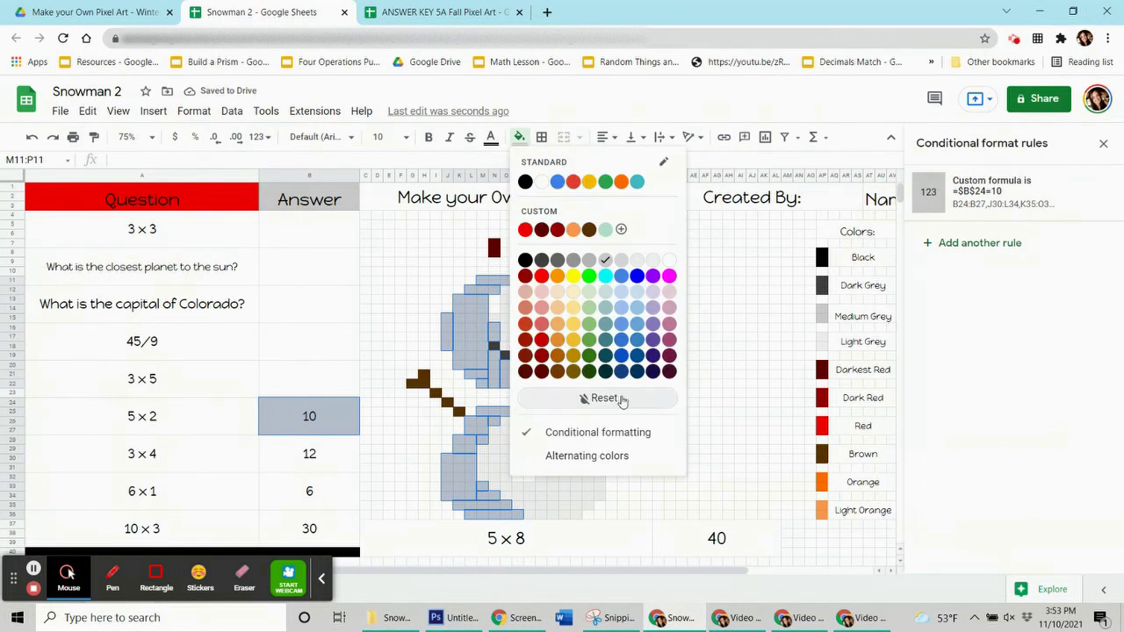
click(604, 397)
click(322, 578)
click(367, 424)
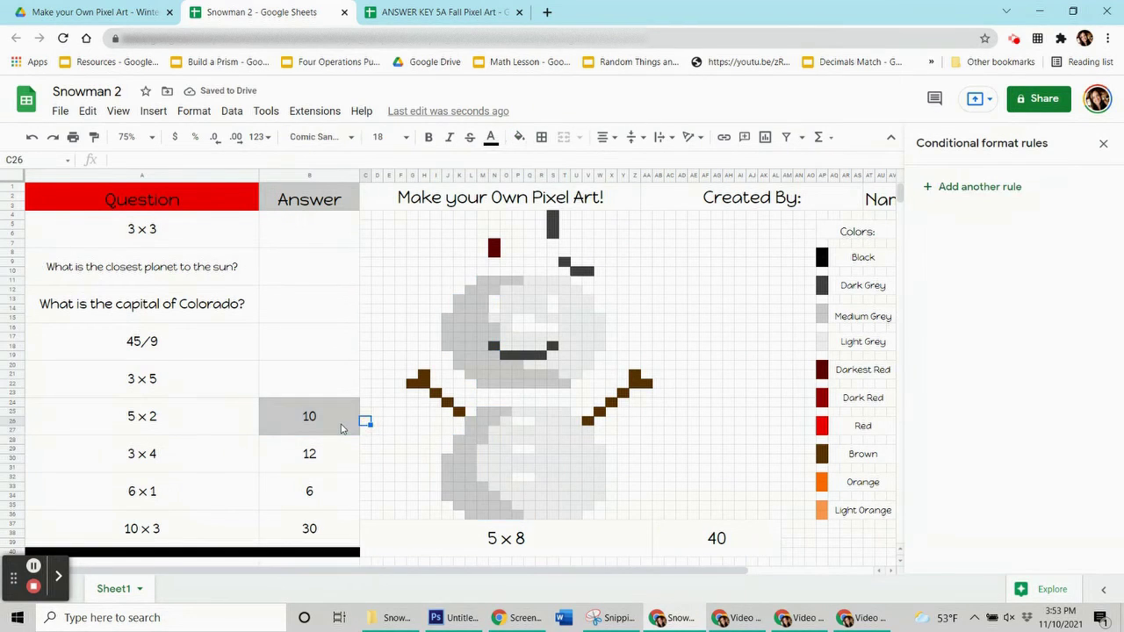
click(342, 429)
Clear the 10 answer and start a darkest-red rule on B28:B31 with custom formula =$b$28=12
key(Delete)
click(326, 448)
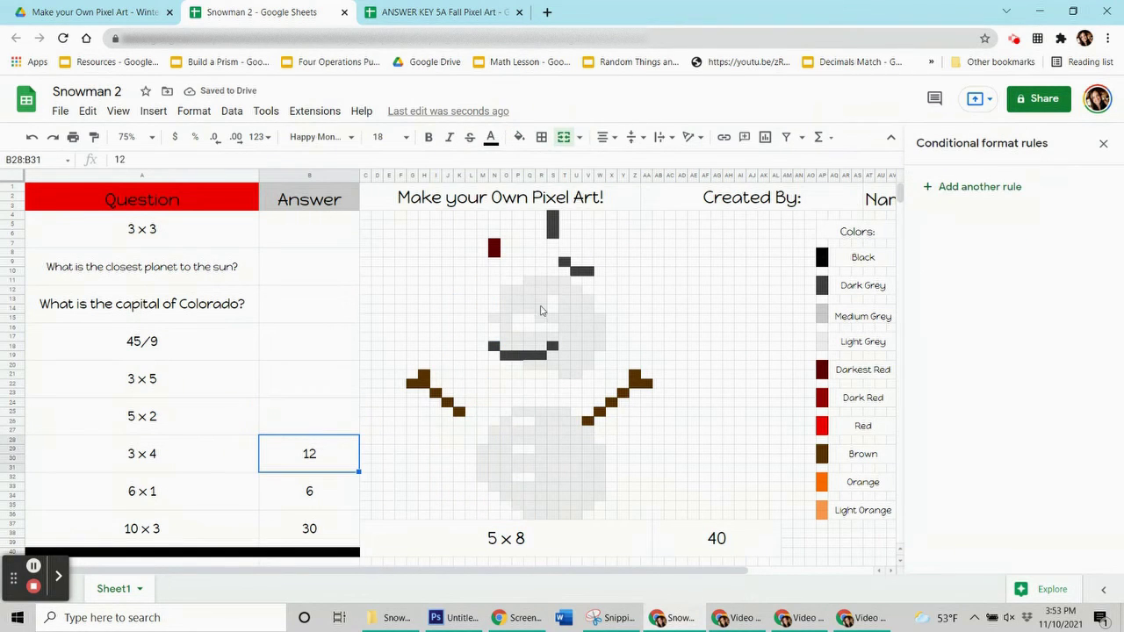
click(964, 198)
click(1045, 419)
click(929, 356)
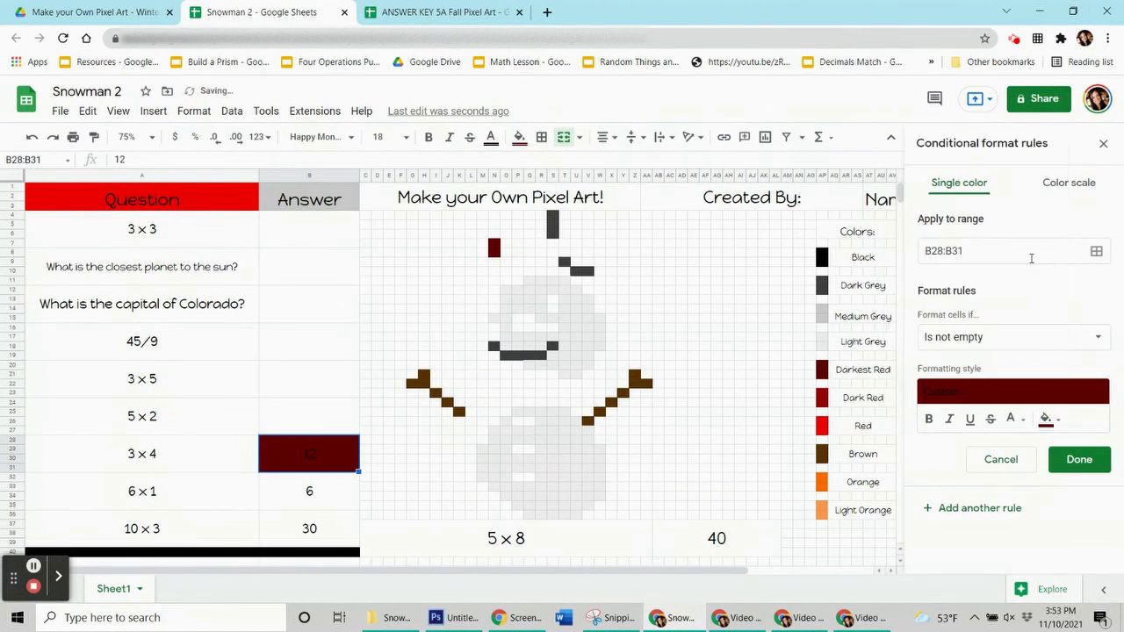
click(1011, 336)
scroll(1004, 527, down, 3)
click(992, 572)
text(=$b$28=)
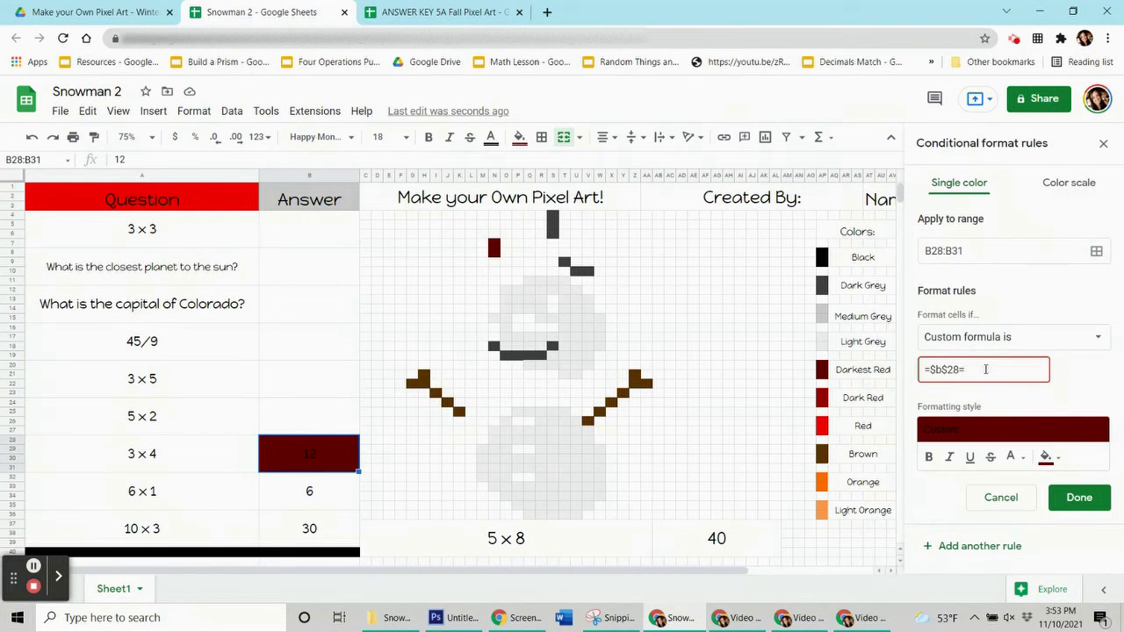
text(12)
Add the hat cells N7:N8 to the rule's ranges and save the darkest-red rule
click(1096, 251)
ctrl+click(494, 245)
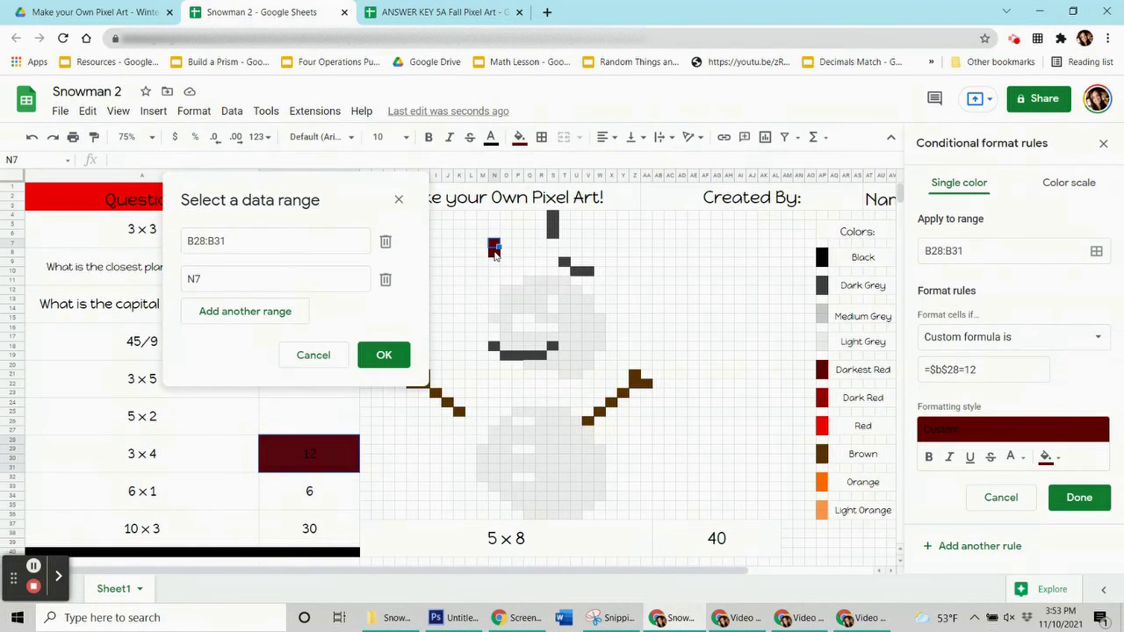
shift+click(495, 253)
click(384, 354)
click(1015, 457)
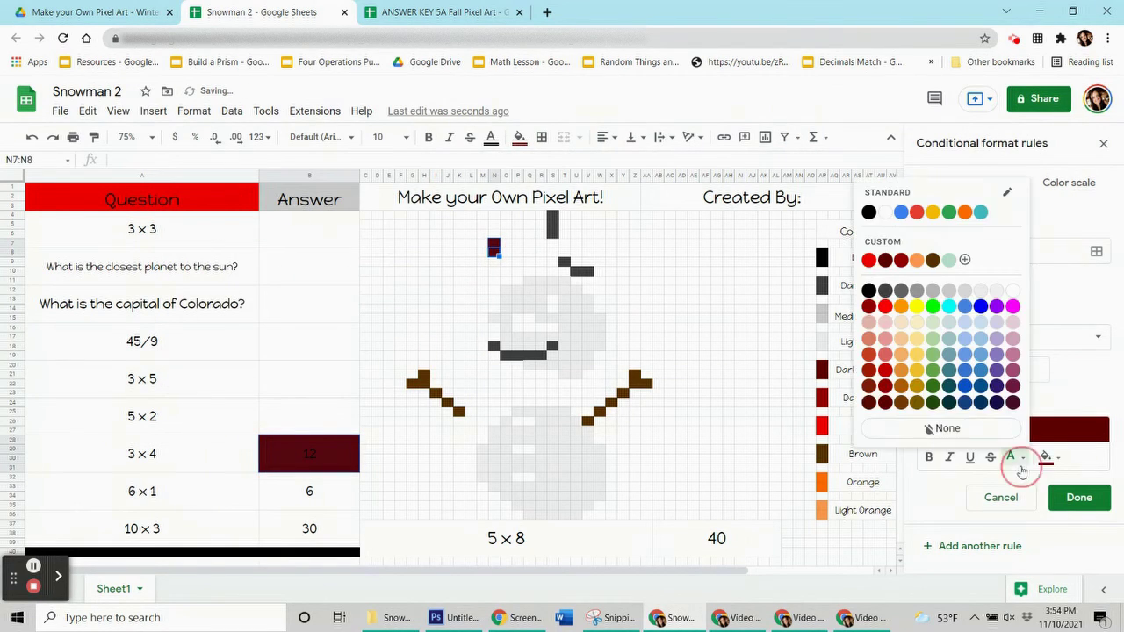
click(1078, 498)
Remove the manual fill from the hat cells and clear the 12 test answer
click(520, 137)
click(587, 394)
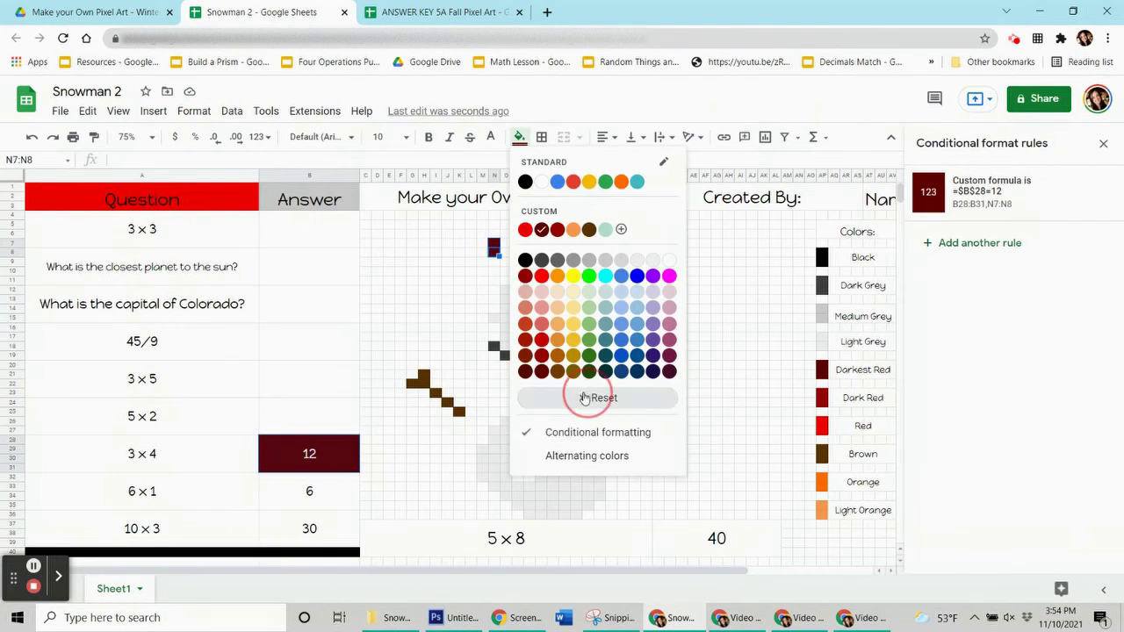
click(436, 450)
click(319, 457)
key(Delete)
click(326, 495)
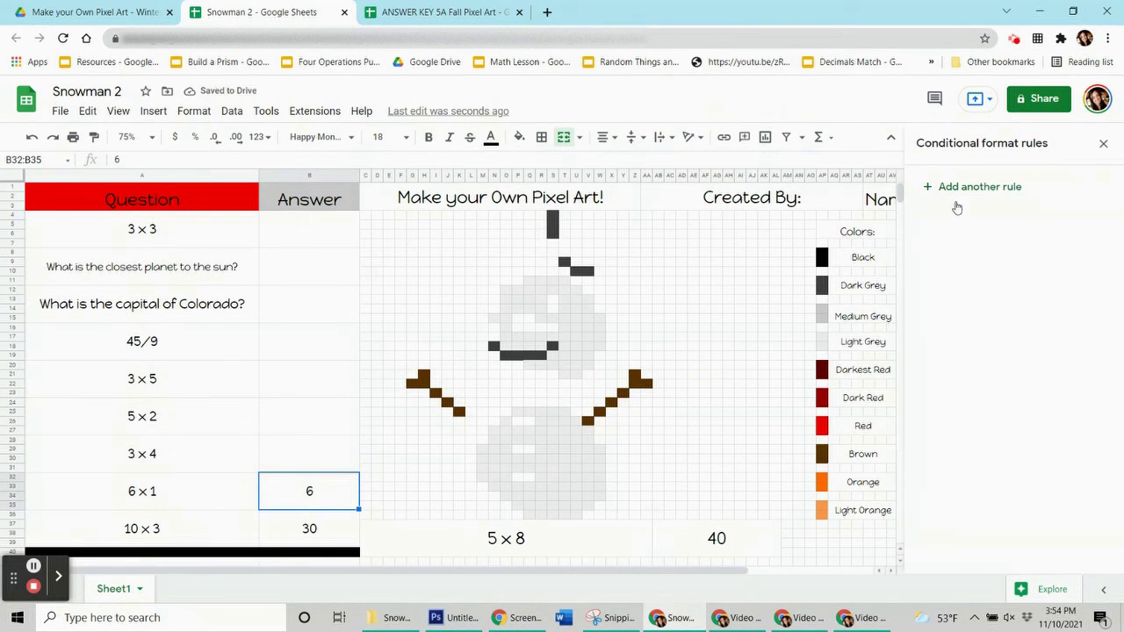
Start a brown-fill rule on B32:B35 with custom formula =$b$32=6
click(953, 189)
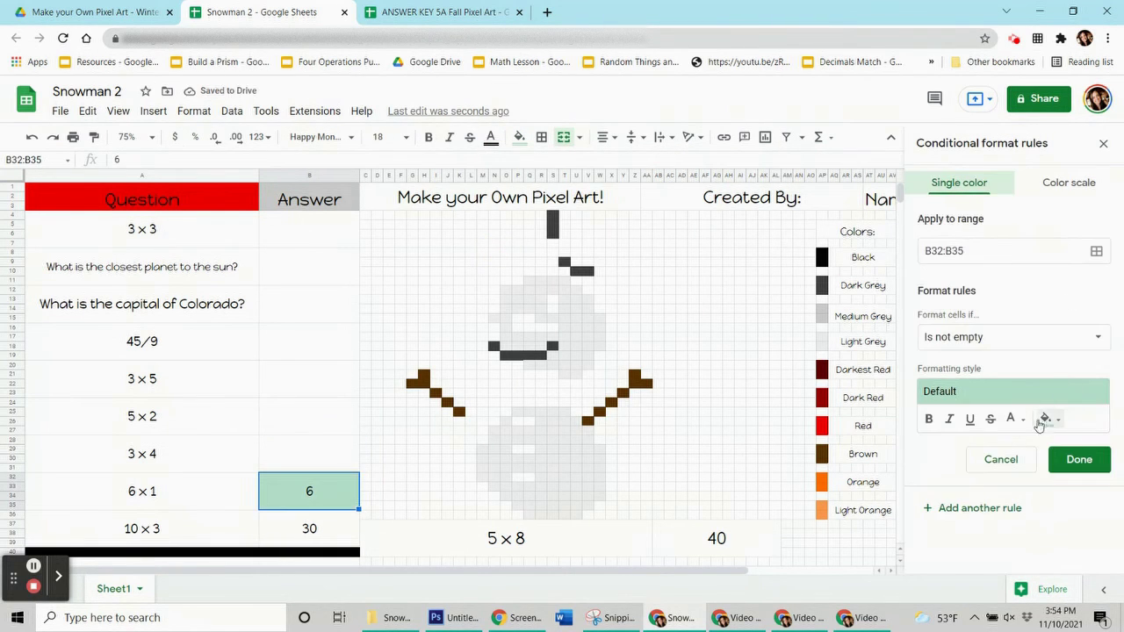
click(1046, 419)
click(968, 222)
click(1046, 419)
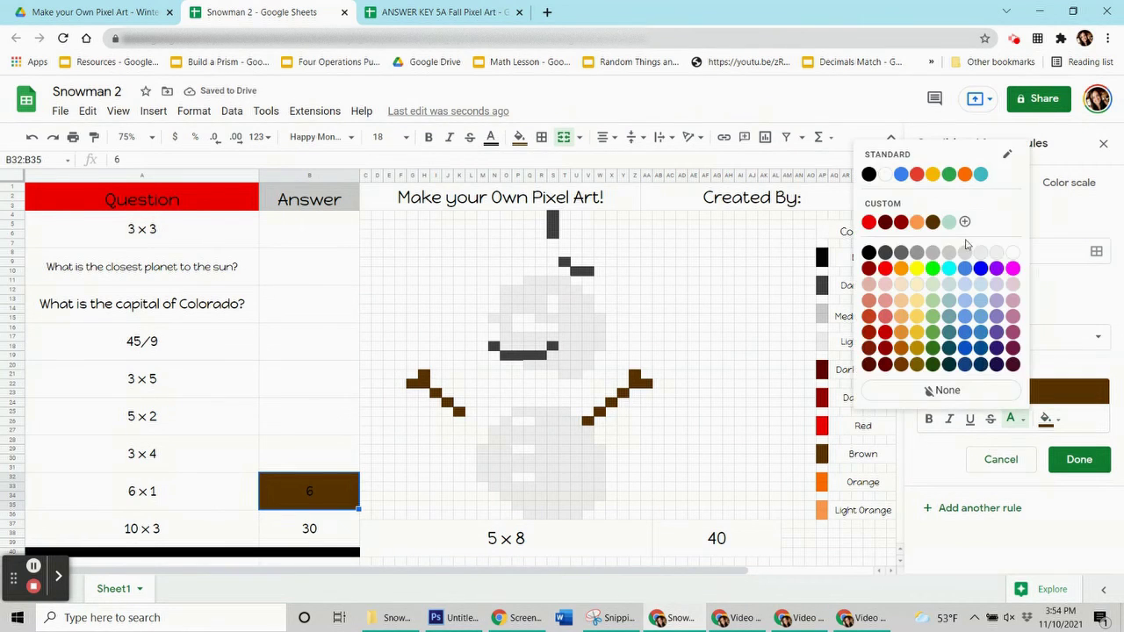
click(1096, 315)
click(1093, 337)
click(966, 576)
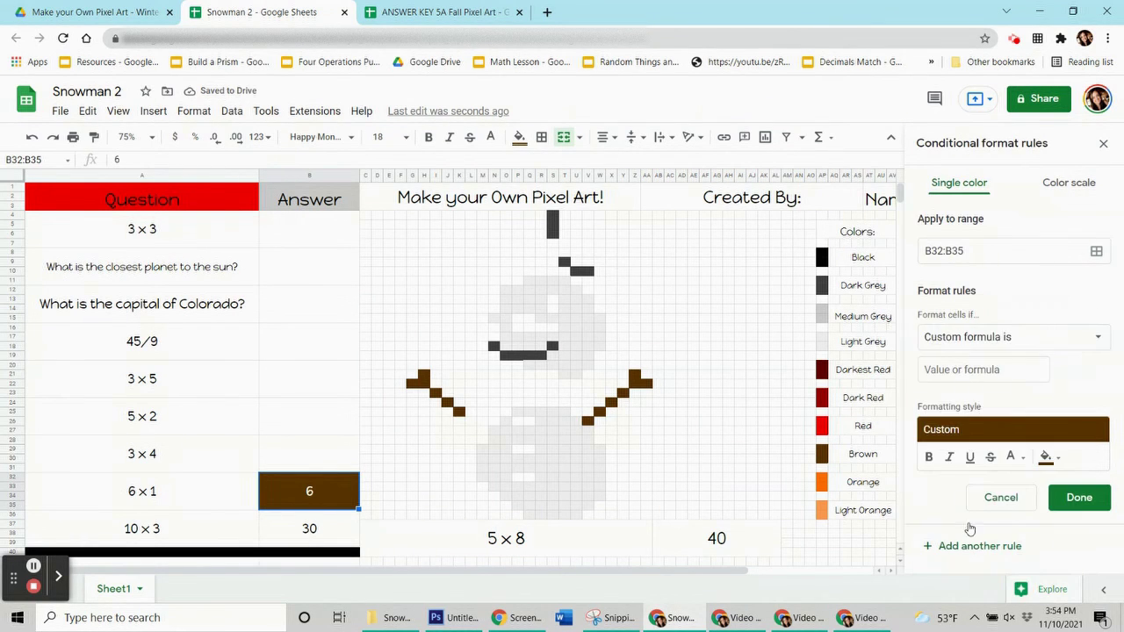
click(935, 372)
text(=$b$32=)
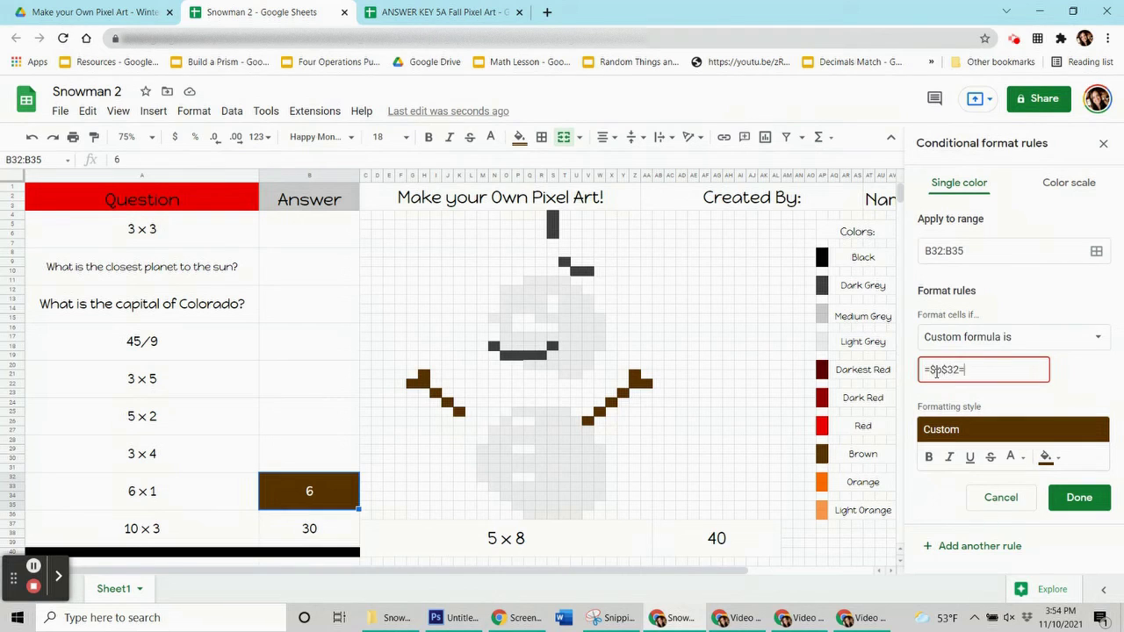
text(6)
Add the left arm cells G22:H22, H21, I23, J24 and K25 to the rule's ranges
click(1096, 251)
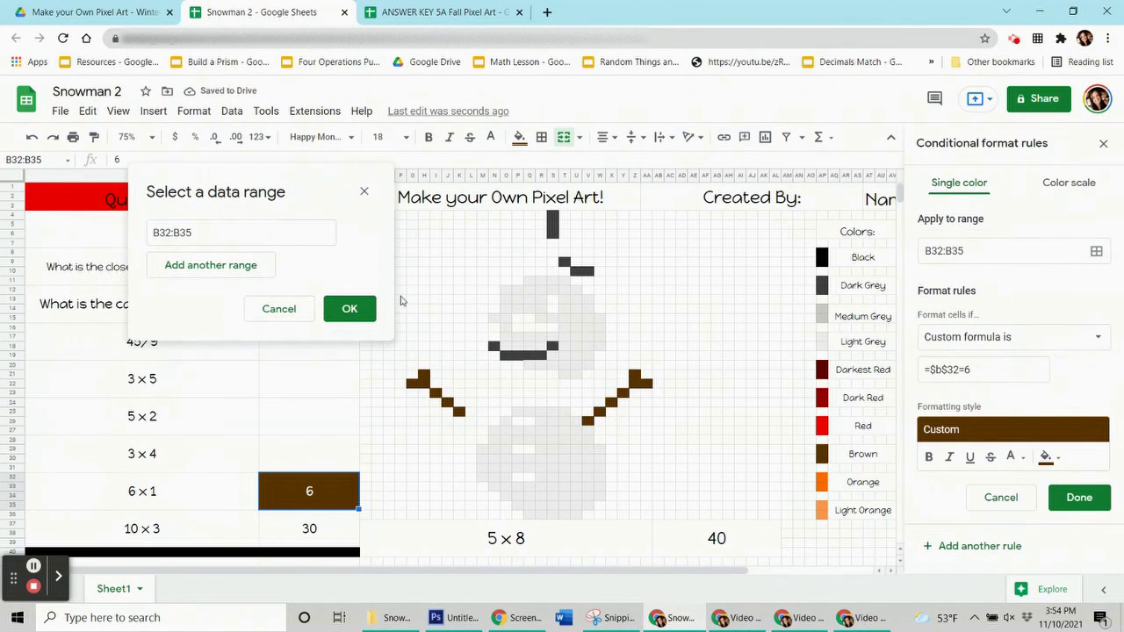
click(415, 384)
drag(424, 386, 426, 383)
ctrl+click(426, 374)
ctrl+click(437, 394)
ctrl+click(448, 404)
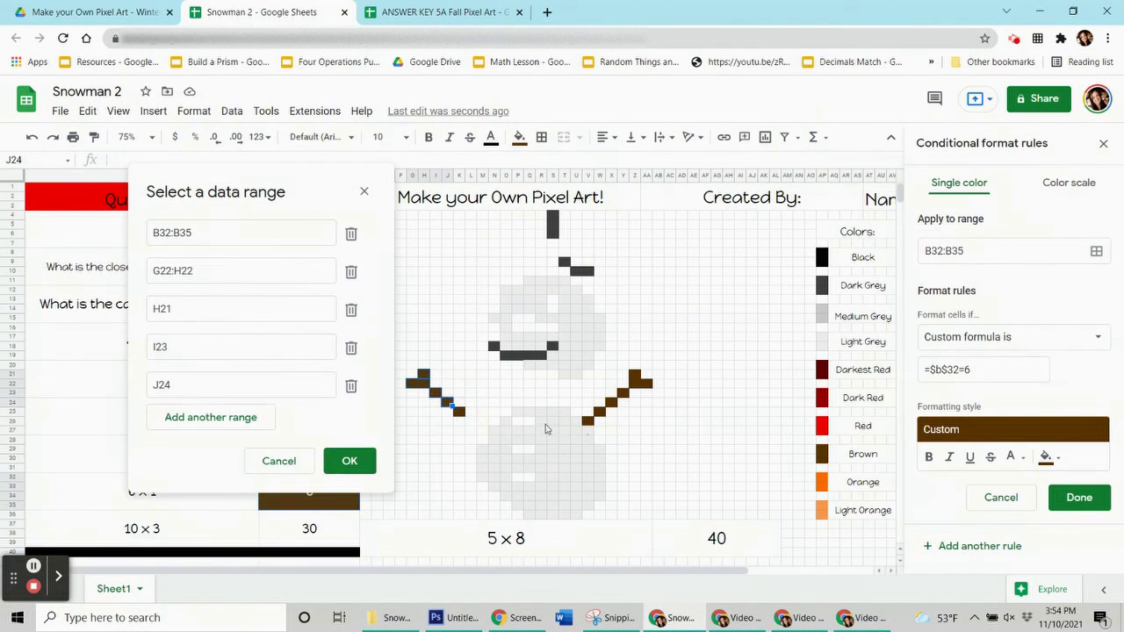
ctrl+click(459, 413)
Add right-arm cells V26 through AA22, save the brown rule, and remove the arms' manual fill
ctrl+click(587, 422)
ctrl+click(599, 412)
ctrl+click(611, 402)
ctrl+click(622, 393)
ctrl+click(634, 374)
shift+click(634, 383)
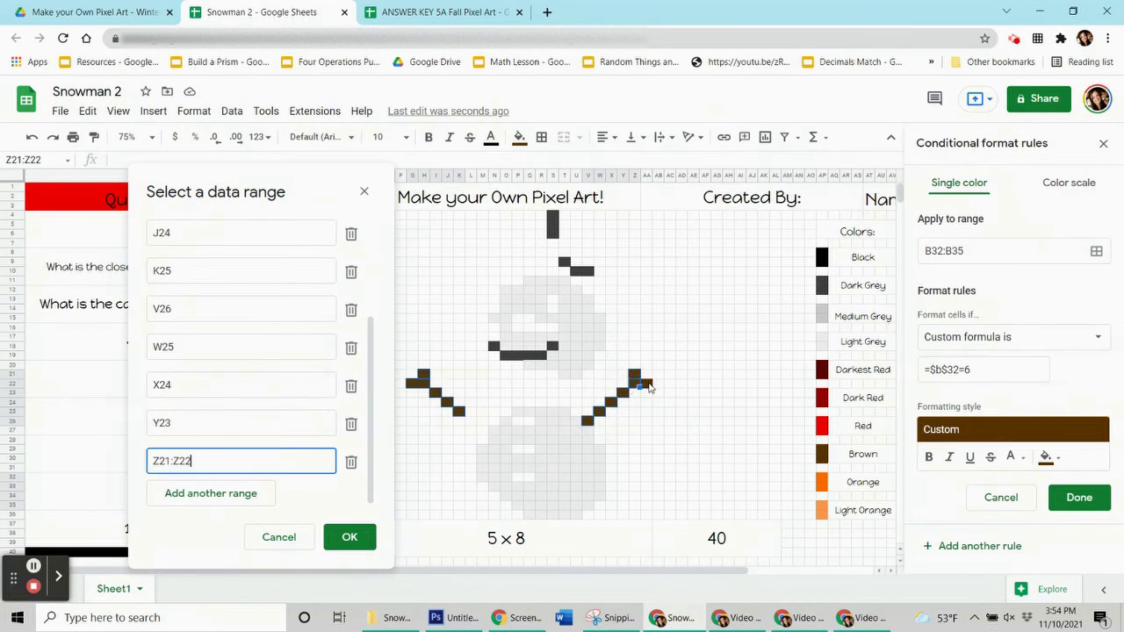
ctrl+click(645, 384)
click(348, 538)
click(1080, 498)
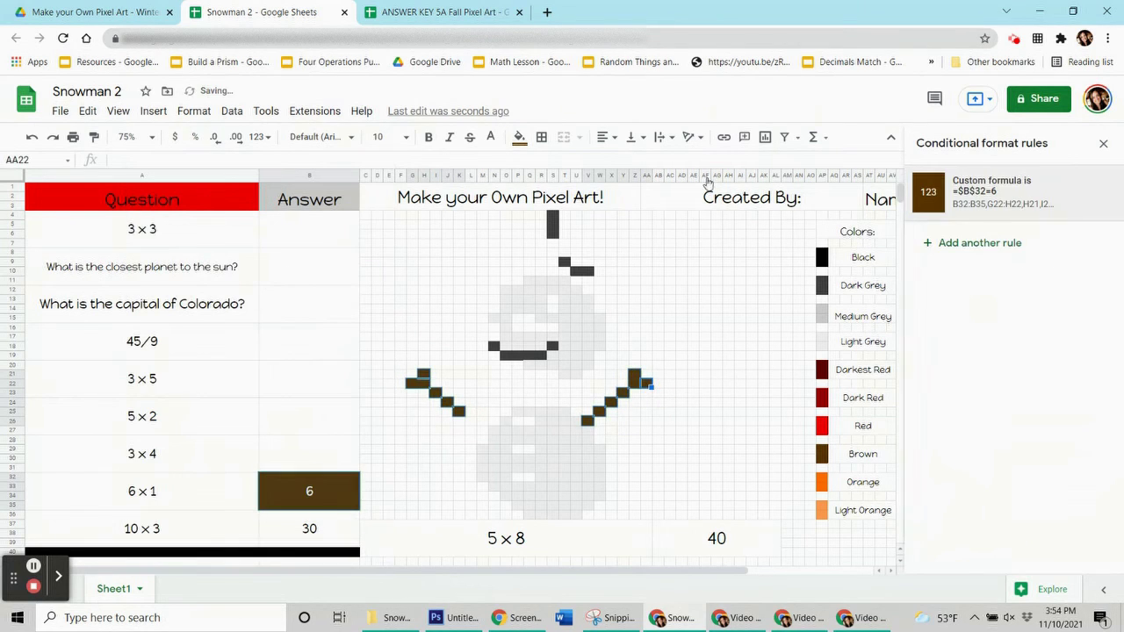
click(519, 137)
click(603, 399)
Clear the 6 answer and start a rule on B36:B39 with dark grey fill and white text
click(307, 549)
key(Up)
key(Delete)
key(Down)
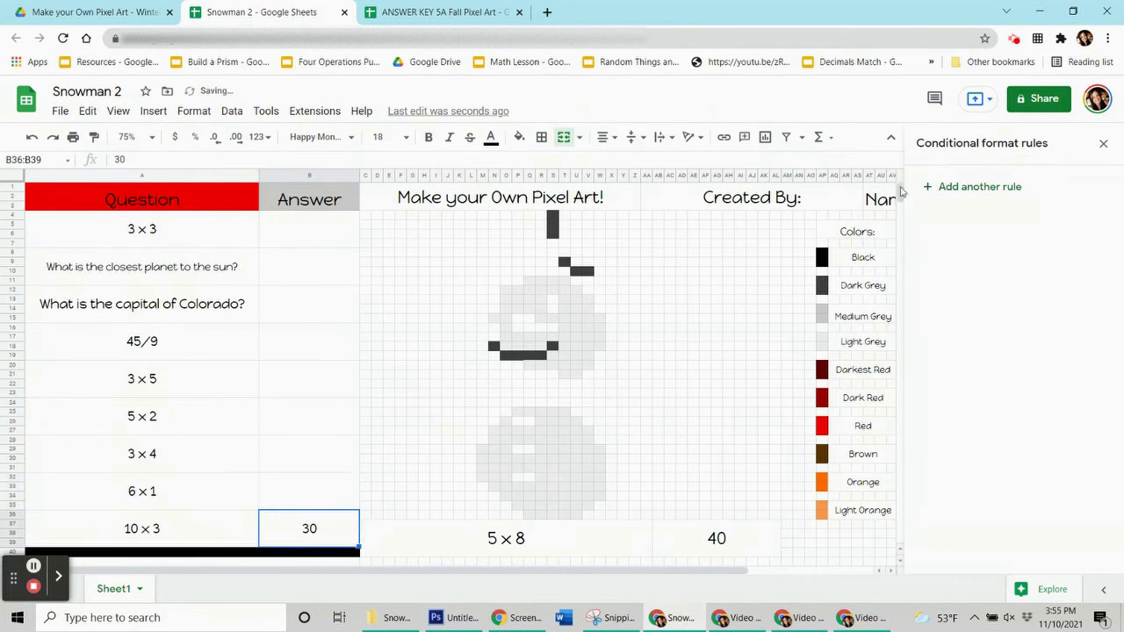
click(936, 186)
click(1047, 419)
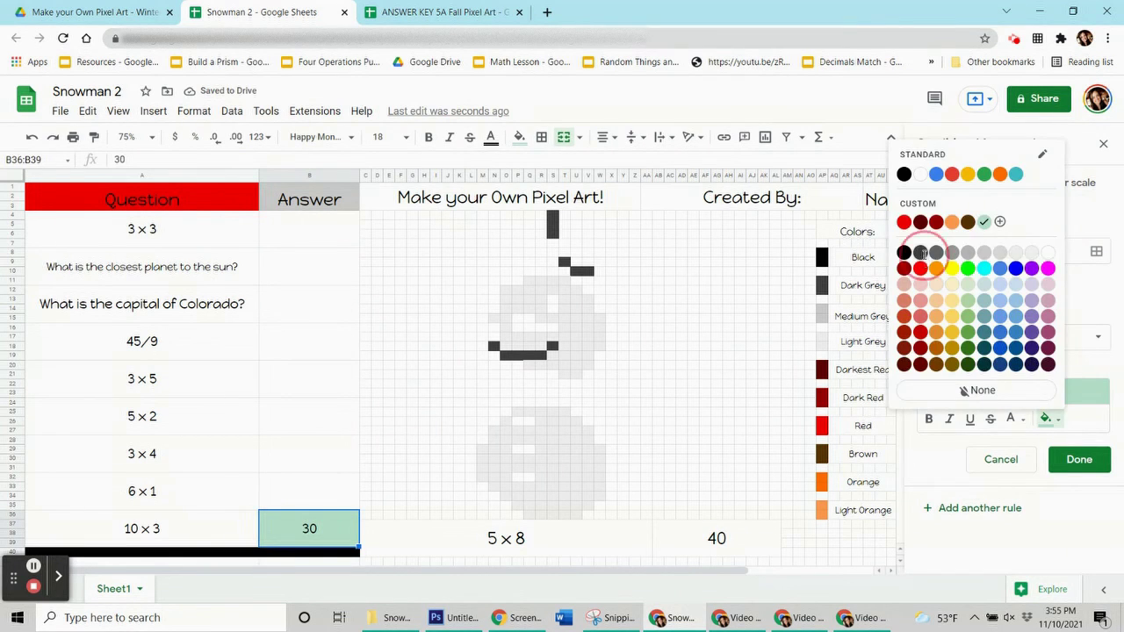
click(923, 252)
click(1012, 419)
click(994, 251)
Set the rule's condition to custom formula =$b$36=30
click(1086, 338)
scroll(1002, 439, down, 3)
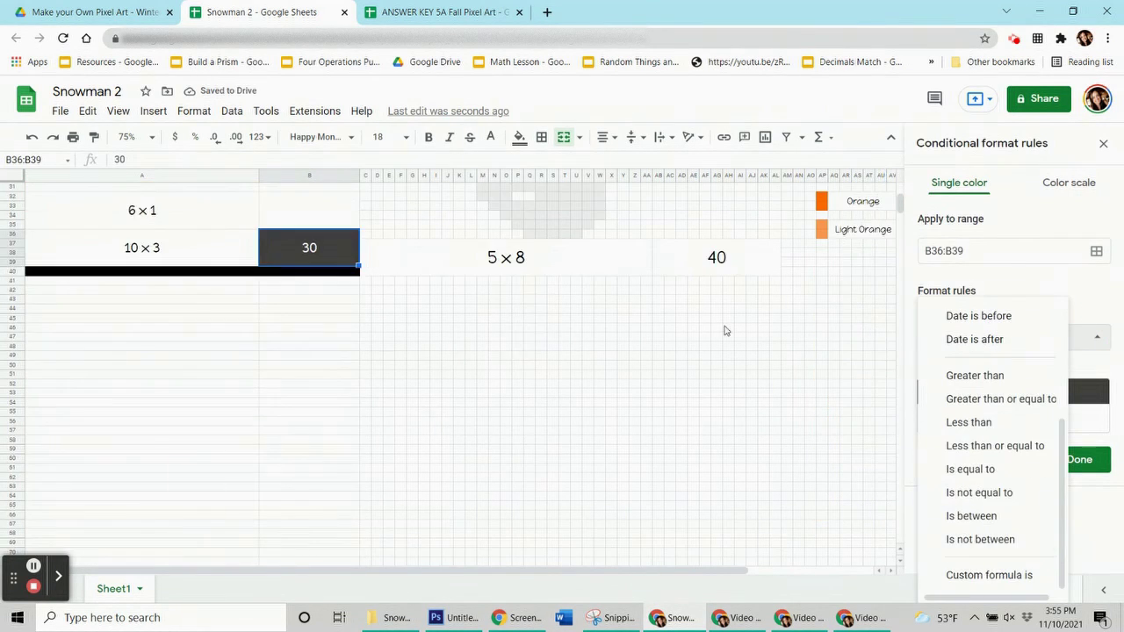
click(989, 575)
click(941, 371)
text(=$b$36)
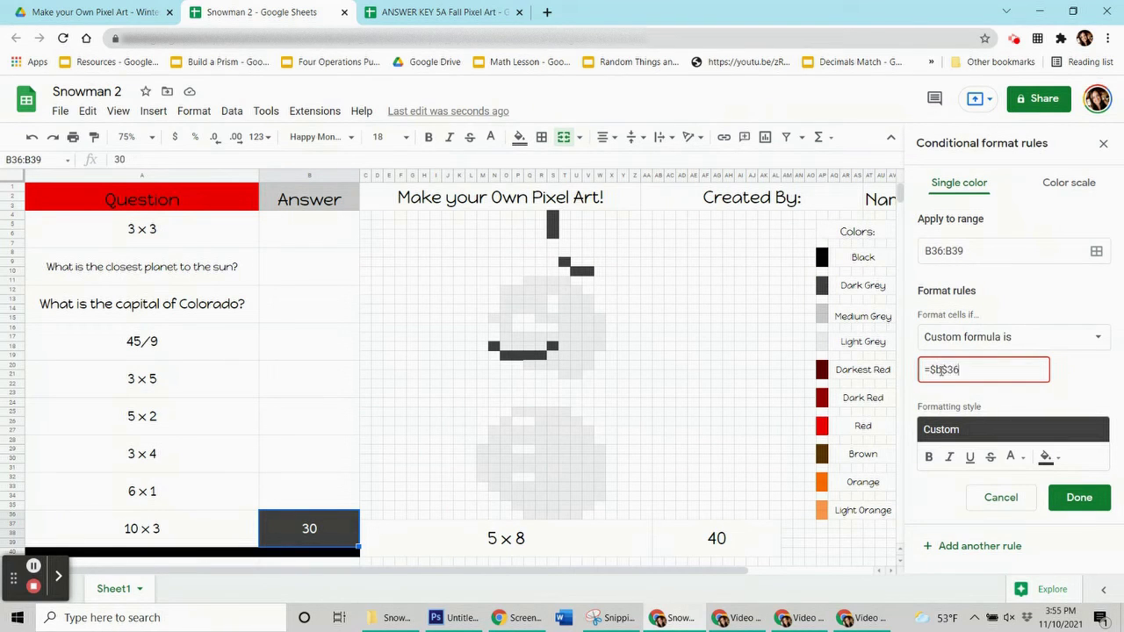
text(=30)
Apply the rule to N18, S18, O19:R19, S4:S6, T9 and U10:V10
click(1096, 251)
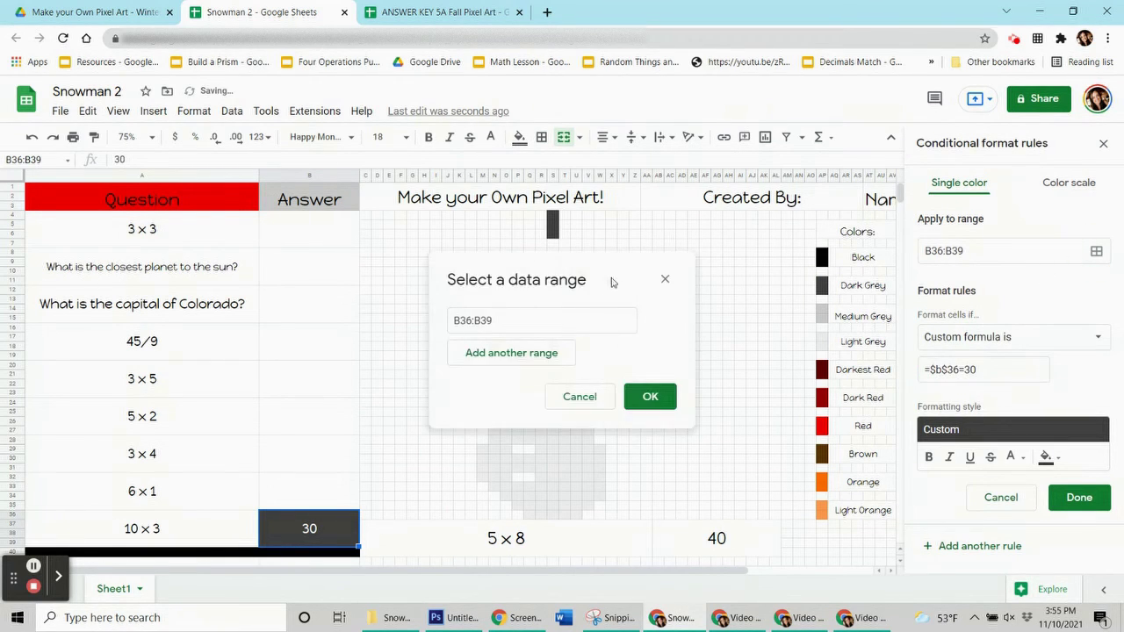
ctrl+click(494, 346)
ctrl+click(552, 345)
drag(505, 355, 540, 355)
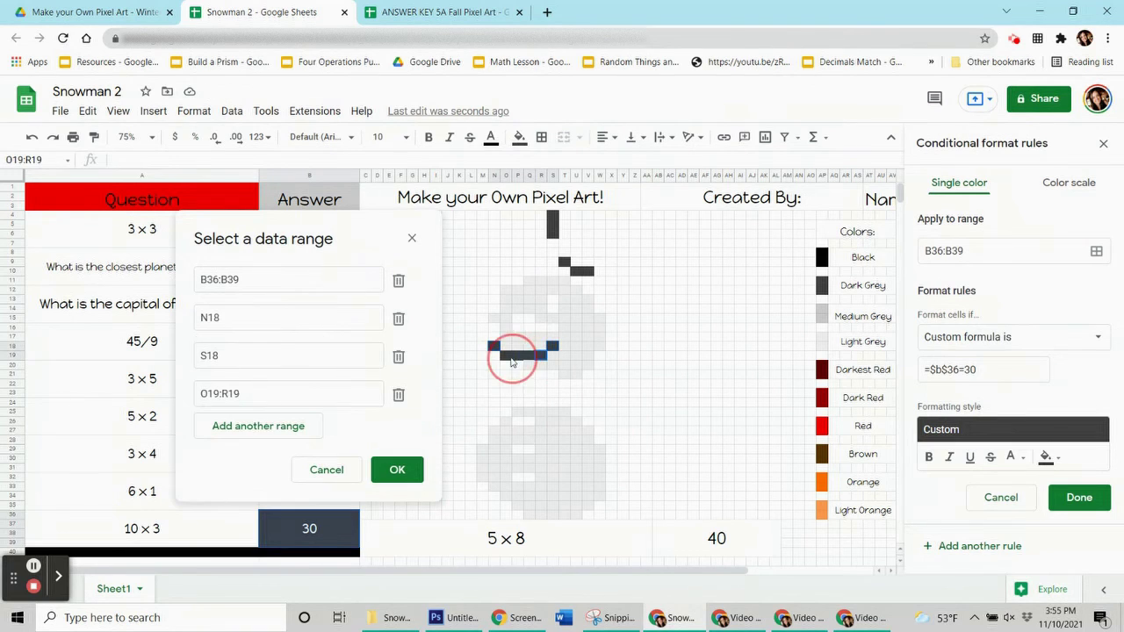
drag(553, 217, 553, 234)
ctrl+click(566, 262)
drag(577, 271, 590, 271)
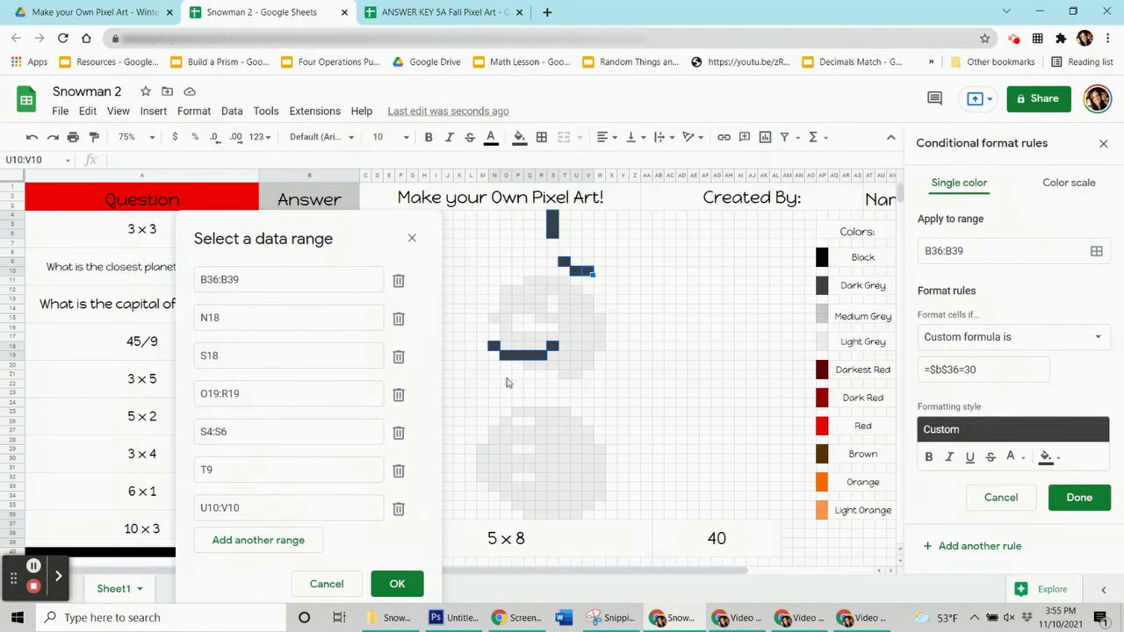
click(402, 582)
Leave the fill colour unchanged and clear the 30 answer from the 10 × 3 cell
click(518, 138)
click(597, 404)
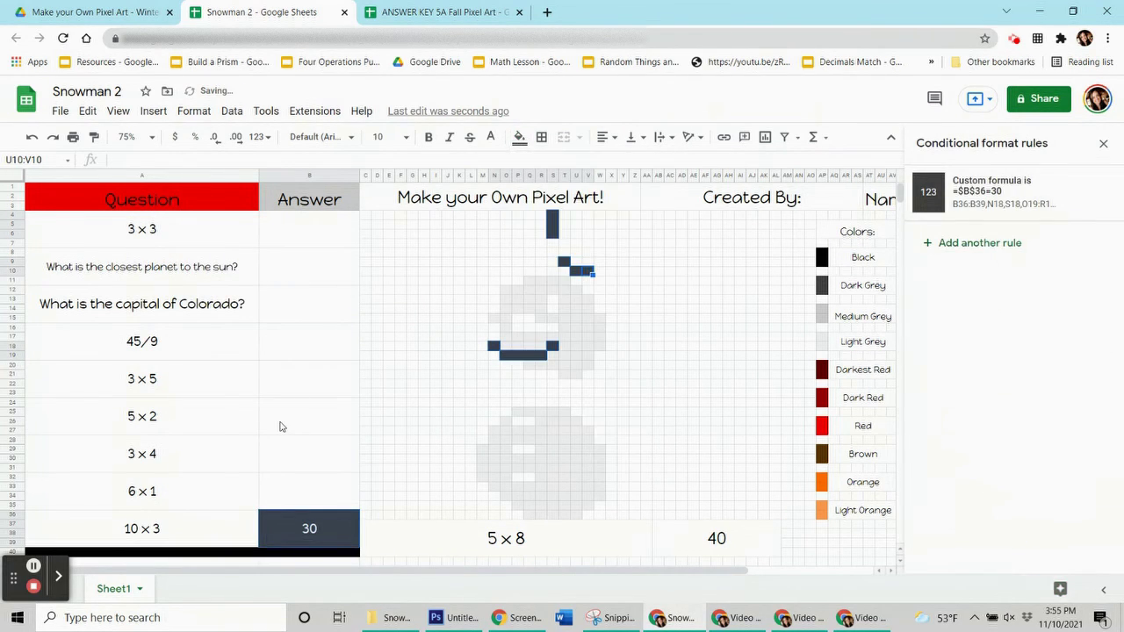
click(281, 530)
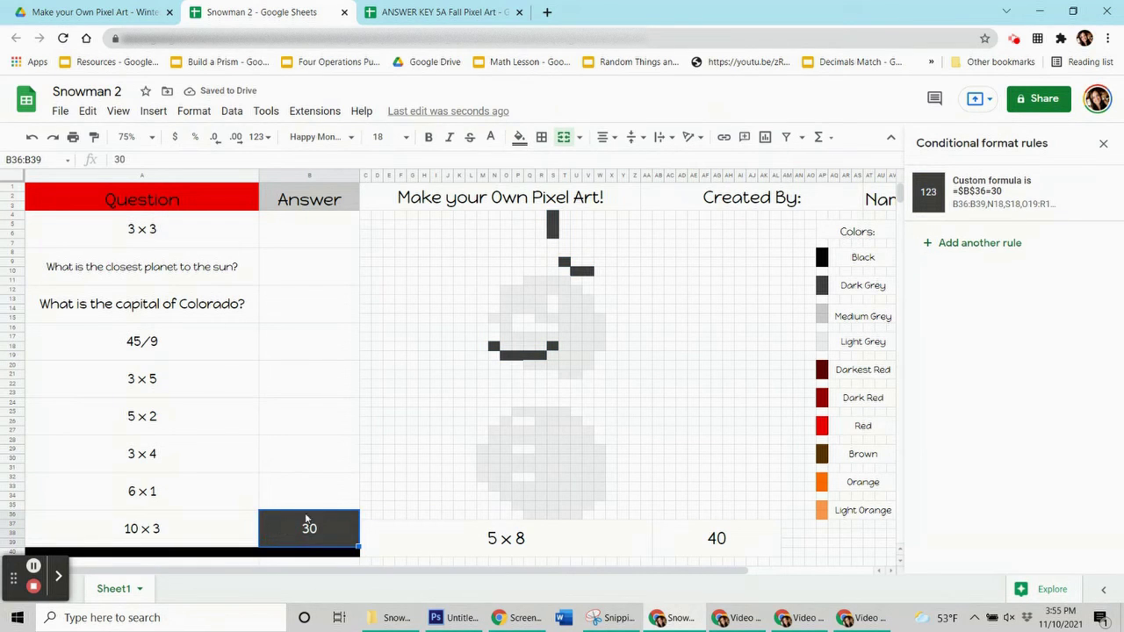
key(Delete)
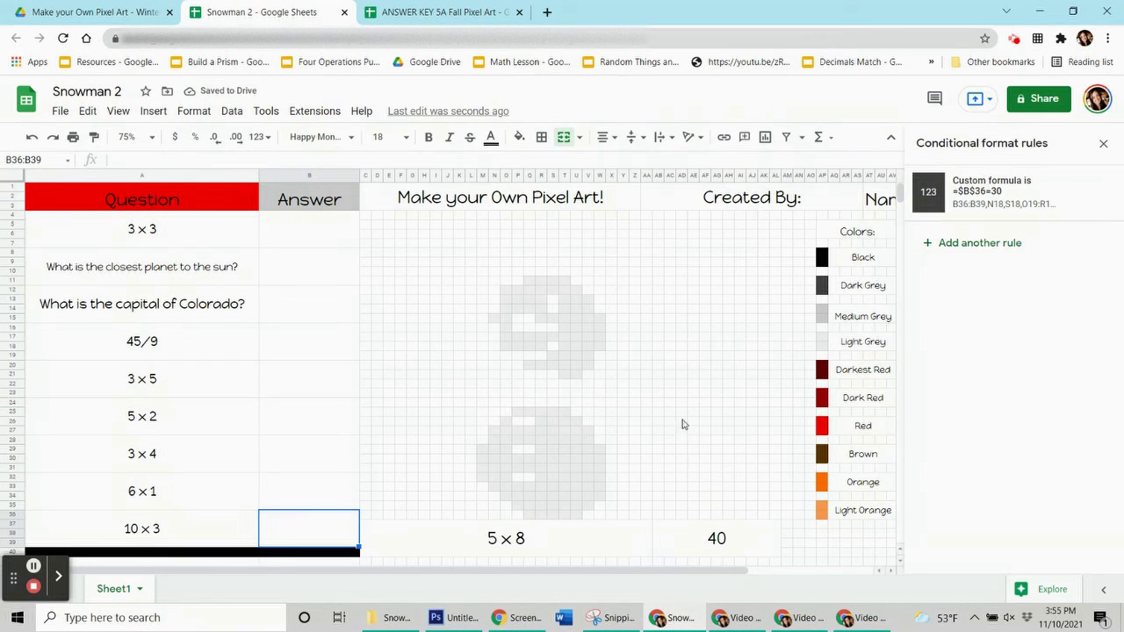
click(576, 536)
click(700, 549)
click(599, 550)
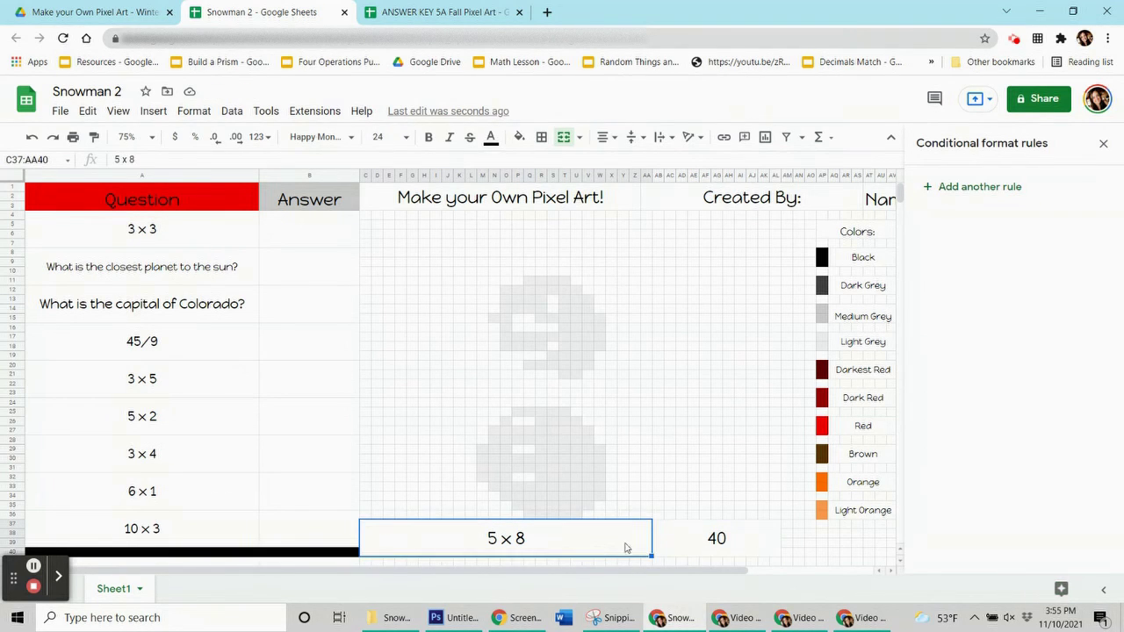
click(693, 538)
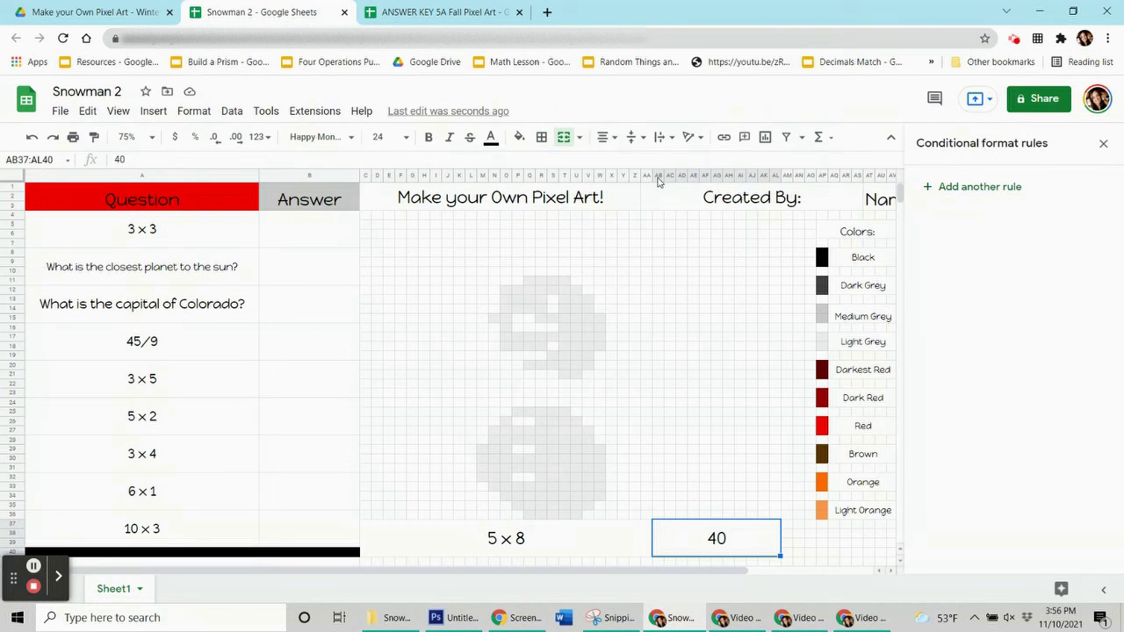
click(296, 177)
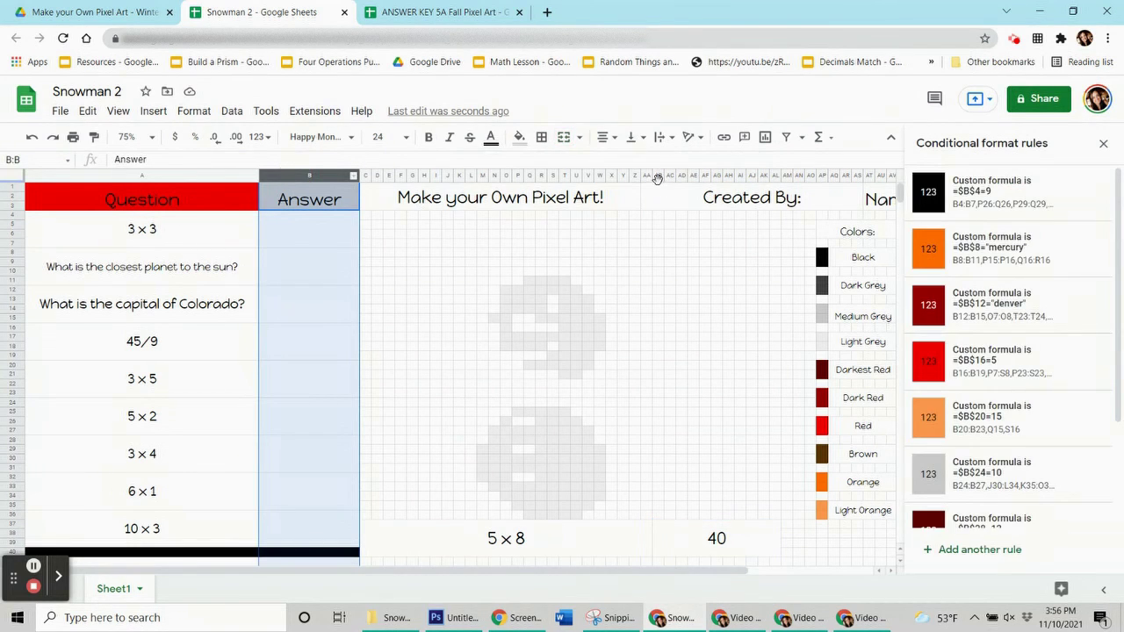
click(659, 181)
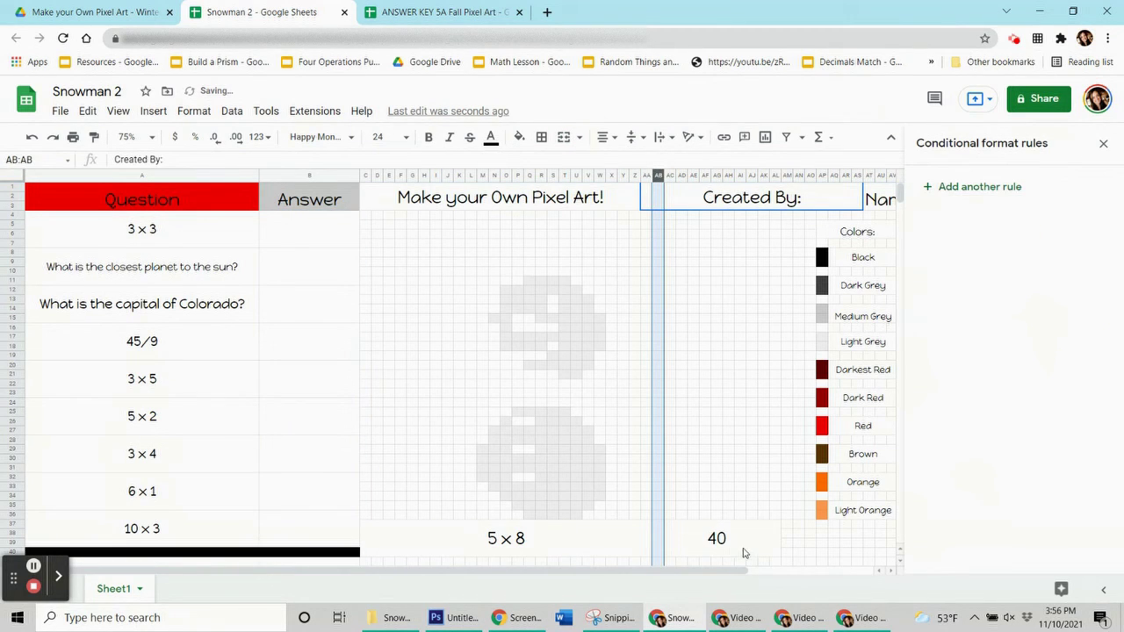
click(693, 549)
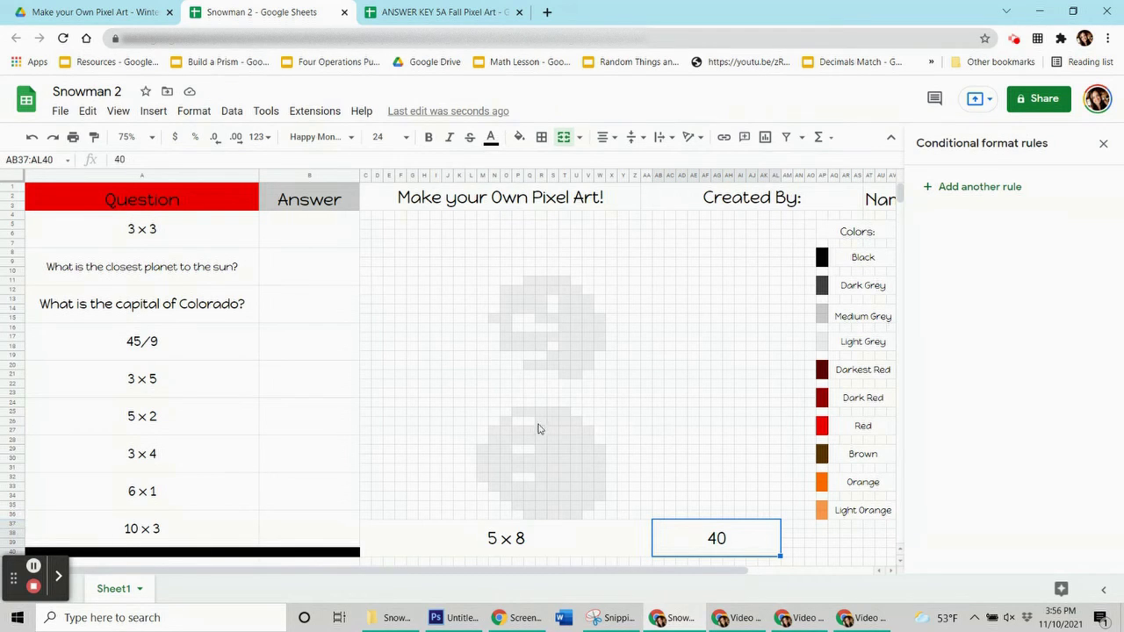
Start a new rule for the 40 answer with a custom light-grey fill matching the snowman body
click(973, 187)
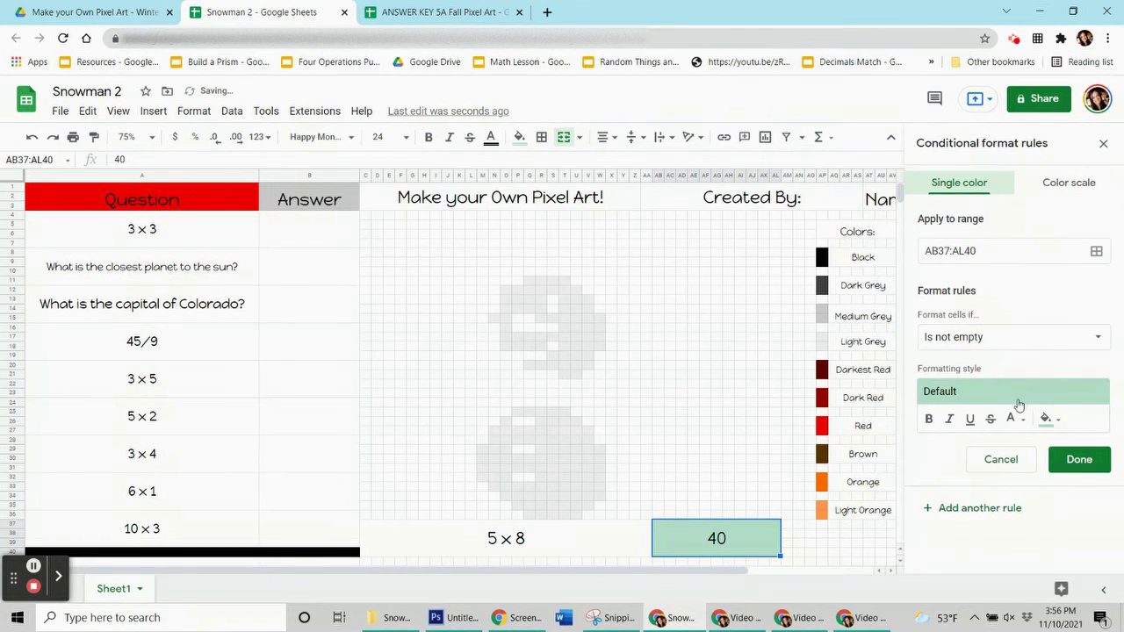
click(1058, 420)
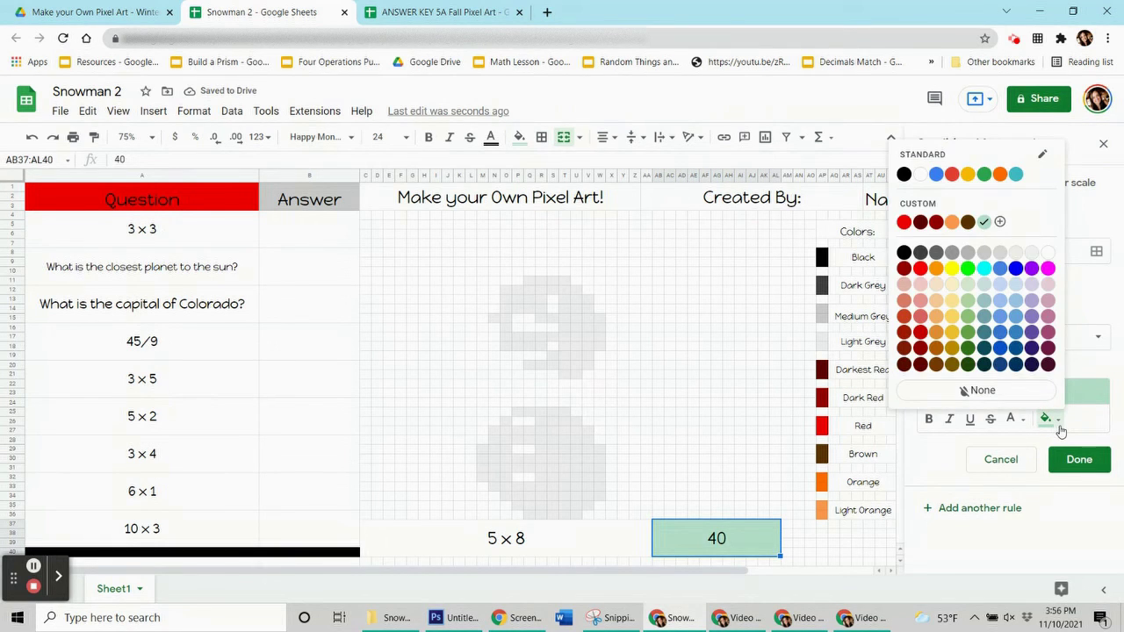
click(1059, 425)
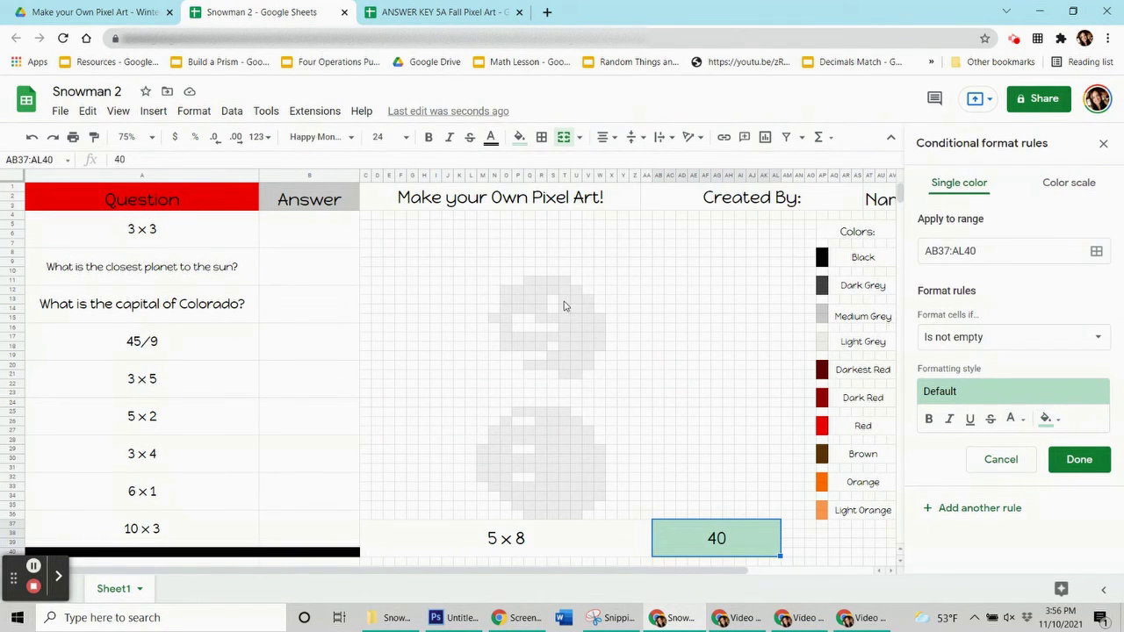
click(565, 303)
click(519, 137)
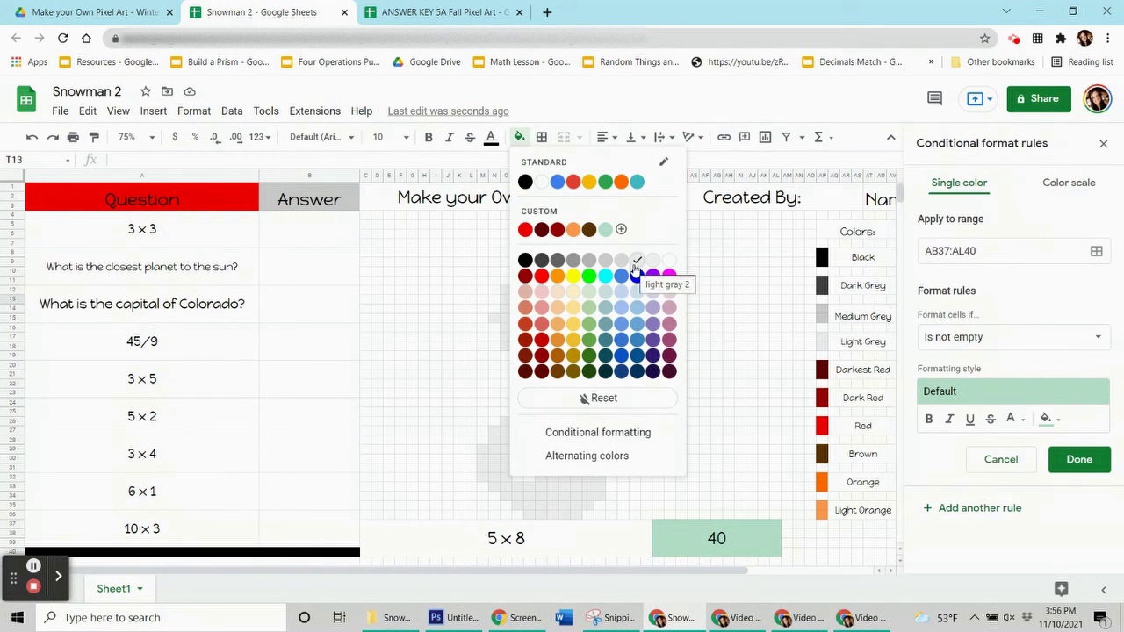
click(1050, 404)
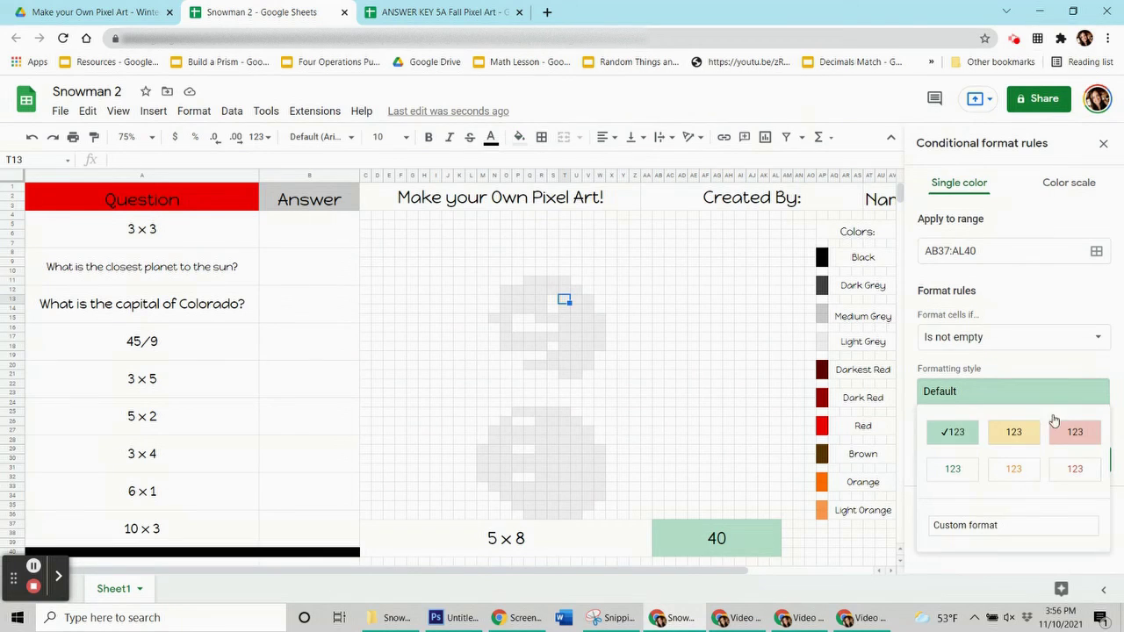
click(965, 526)
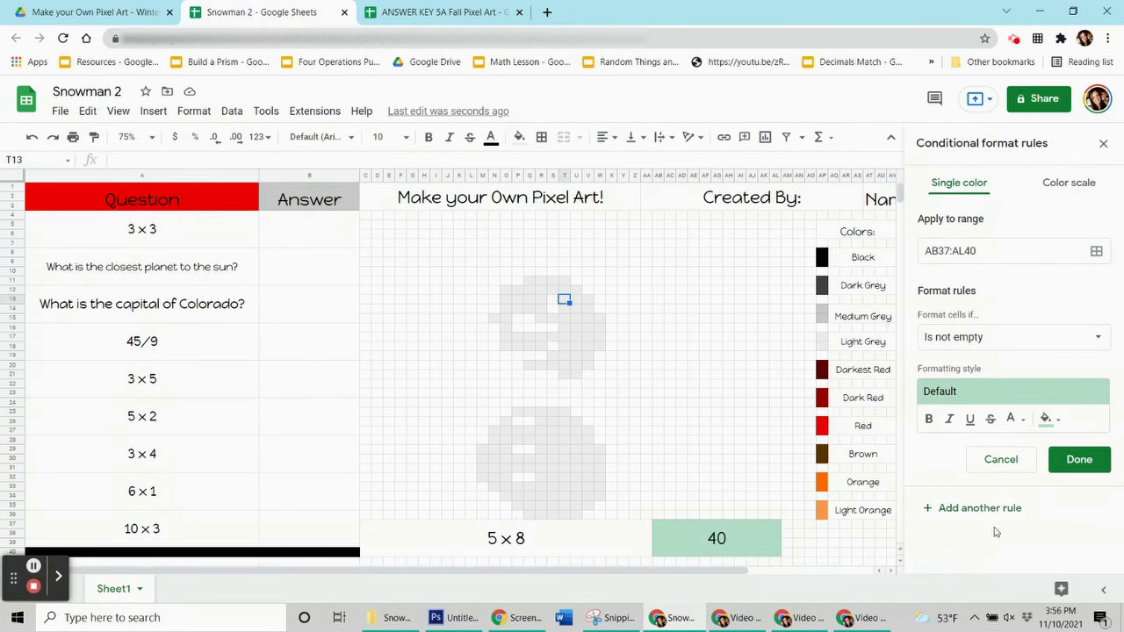
click(1047, 419)
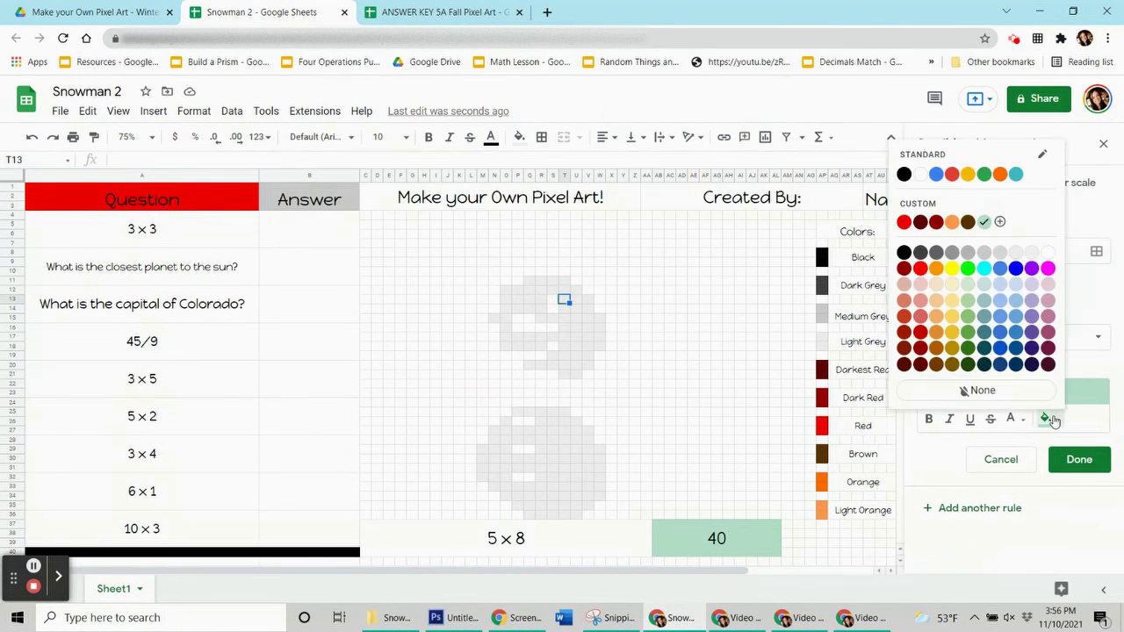
click(1018, 254)
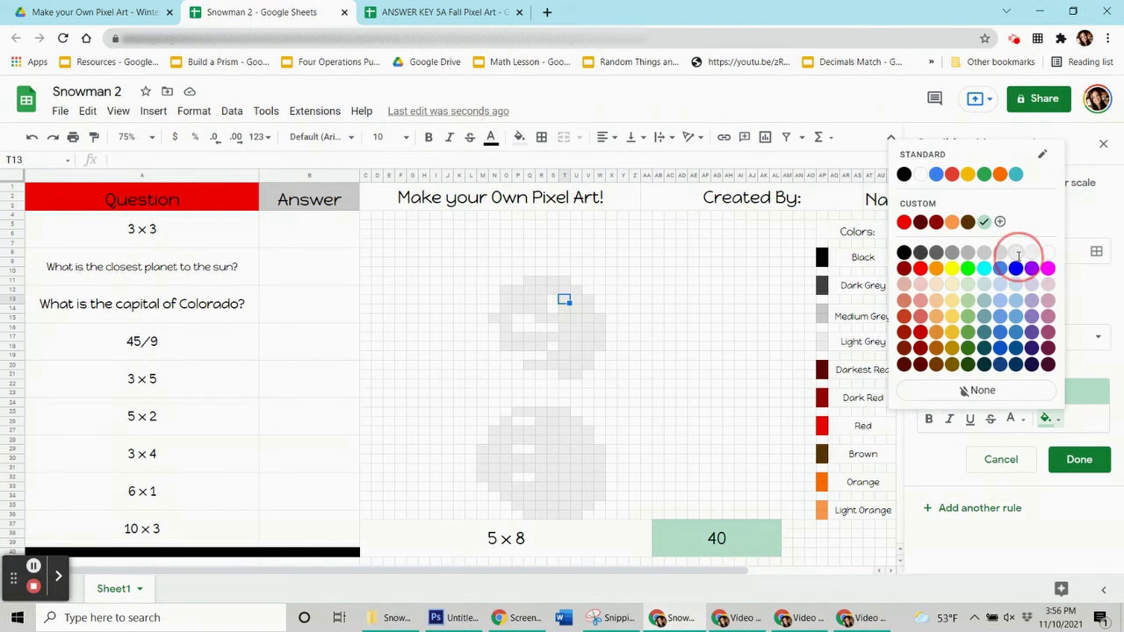
Set the rule's condition to custom formula =$ab$37=40
click(1097, 336)
scroll(974, 394, down, 3)
click(1007, 574)
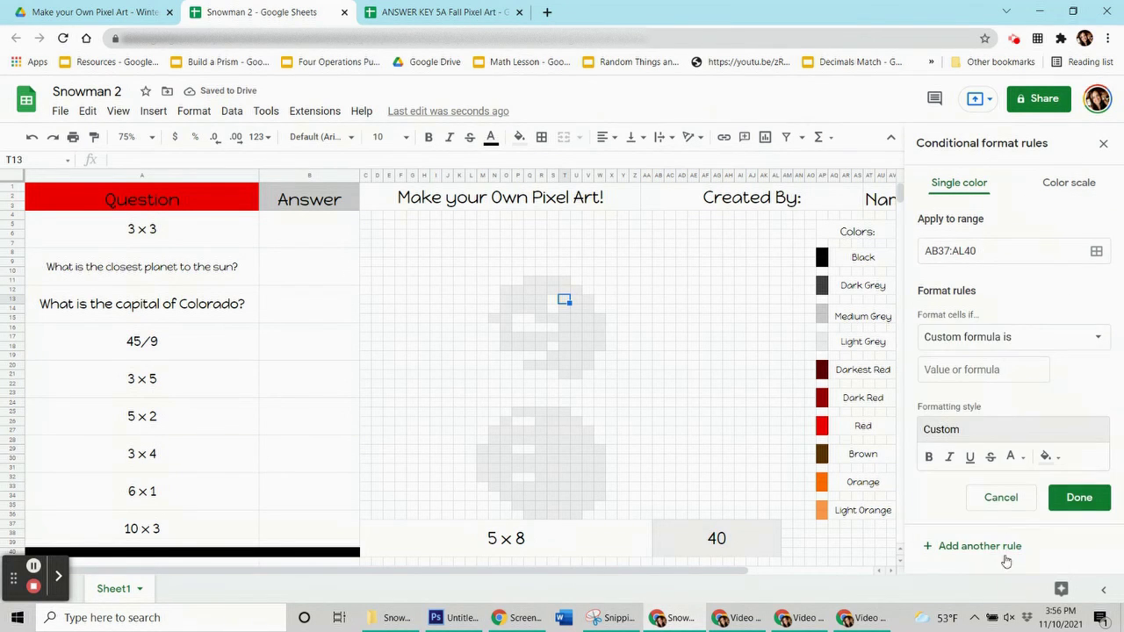
click(947, 369)
text(=$)
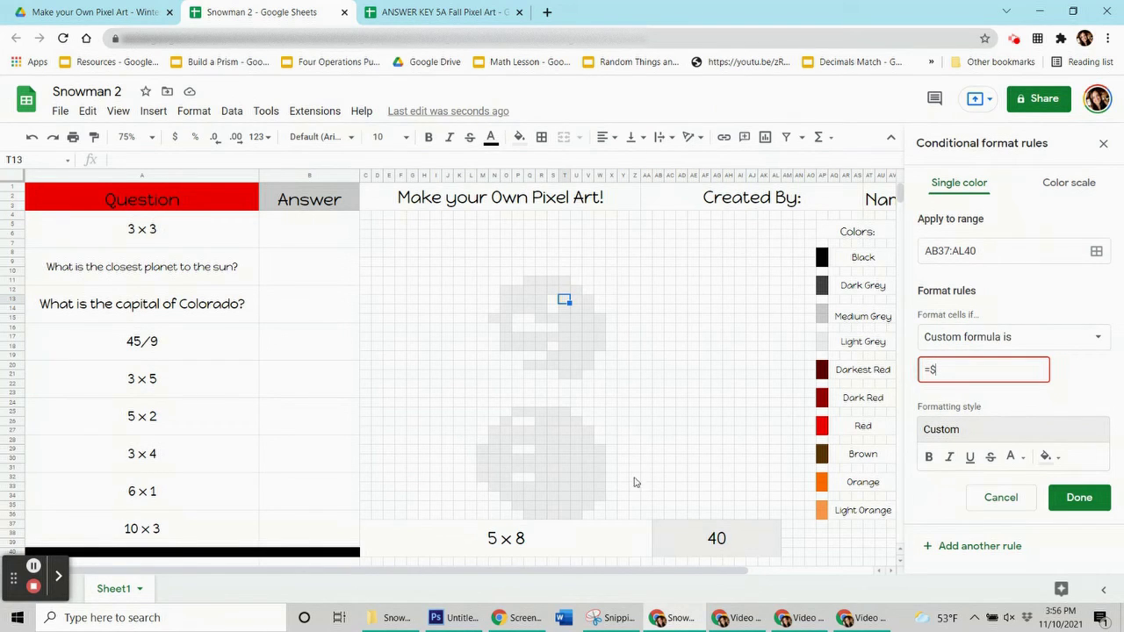
click(663, 539)
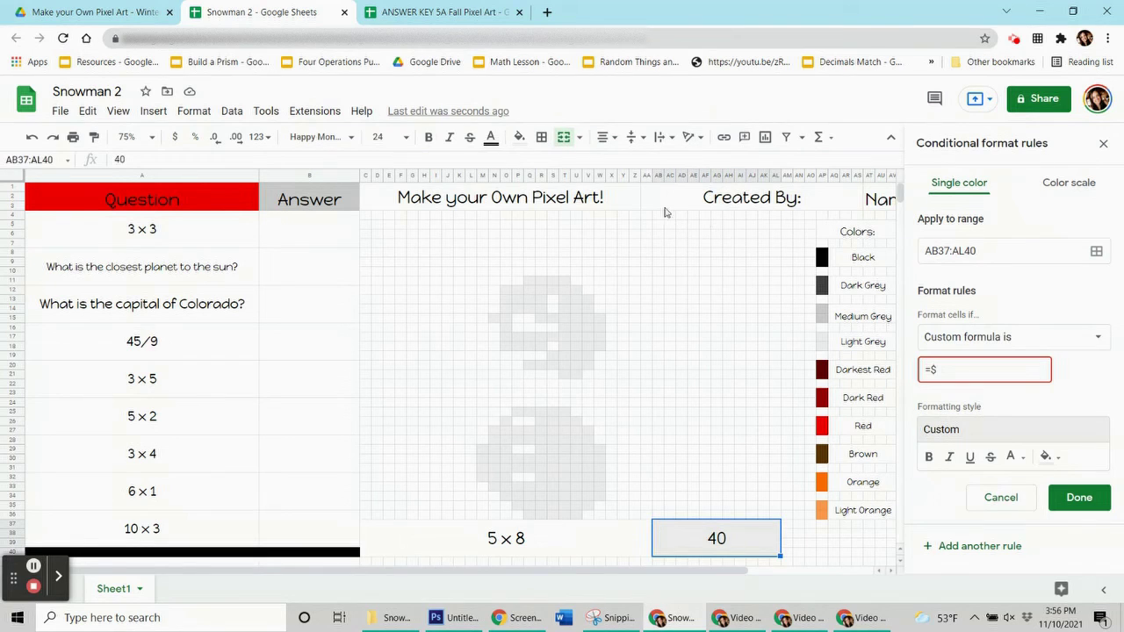
click(950, 370)
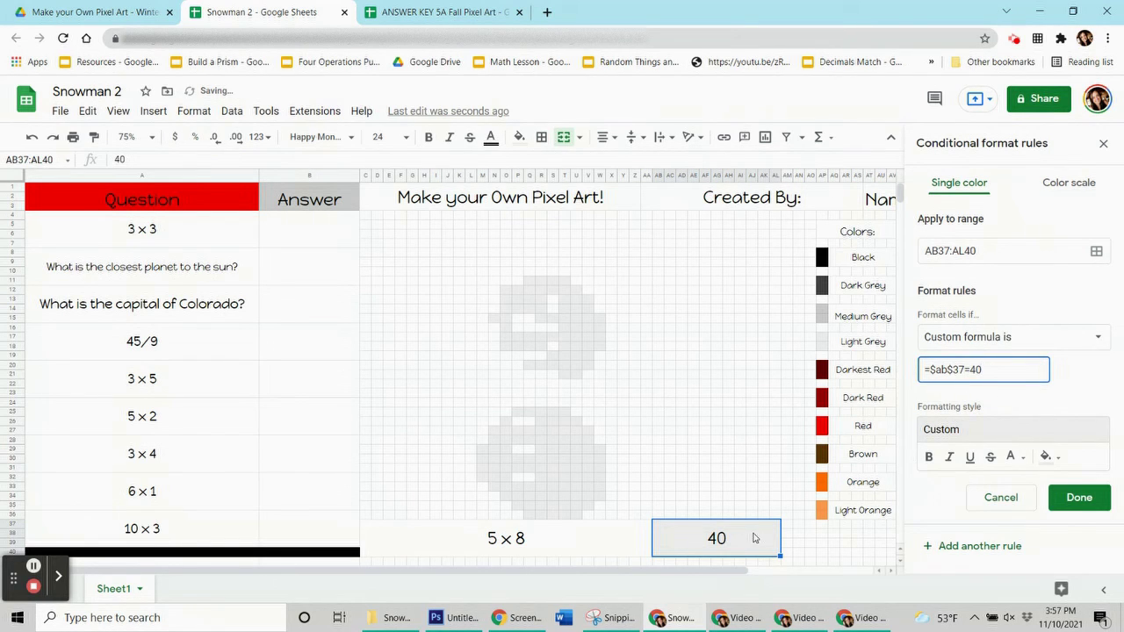
click(1096, 252)
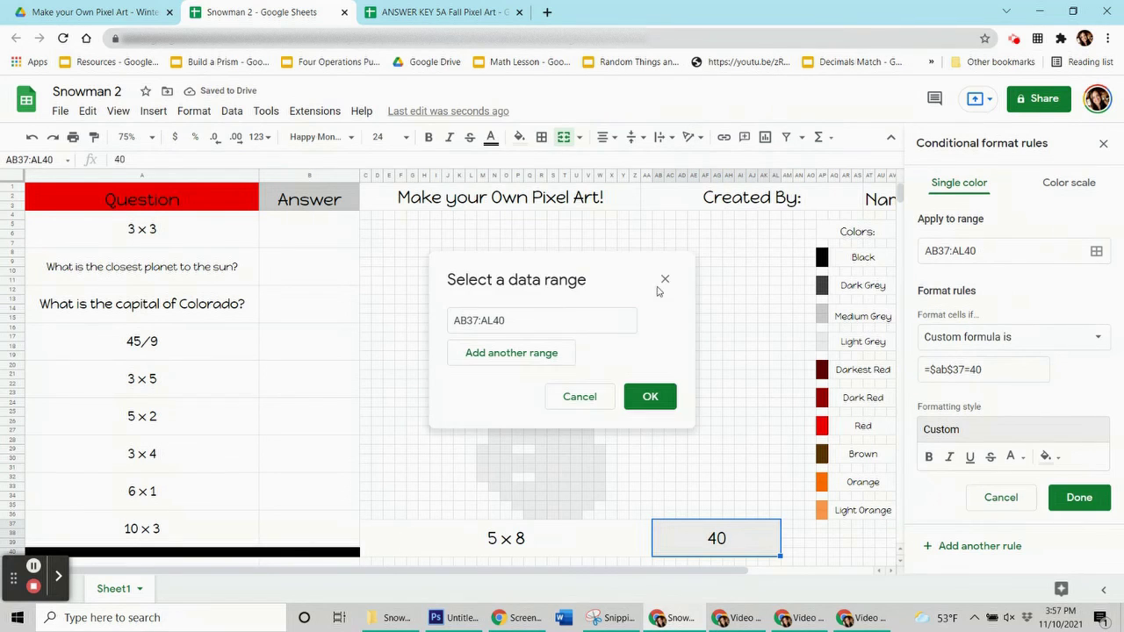
Add the body ranges R25:T36, U26:U36, V27:V35, W28:W34, P25:Q25, O26, N33 and Q36
drag(607, 262, 317, 235)
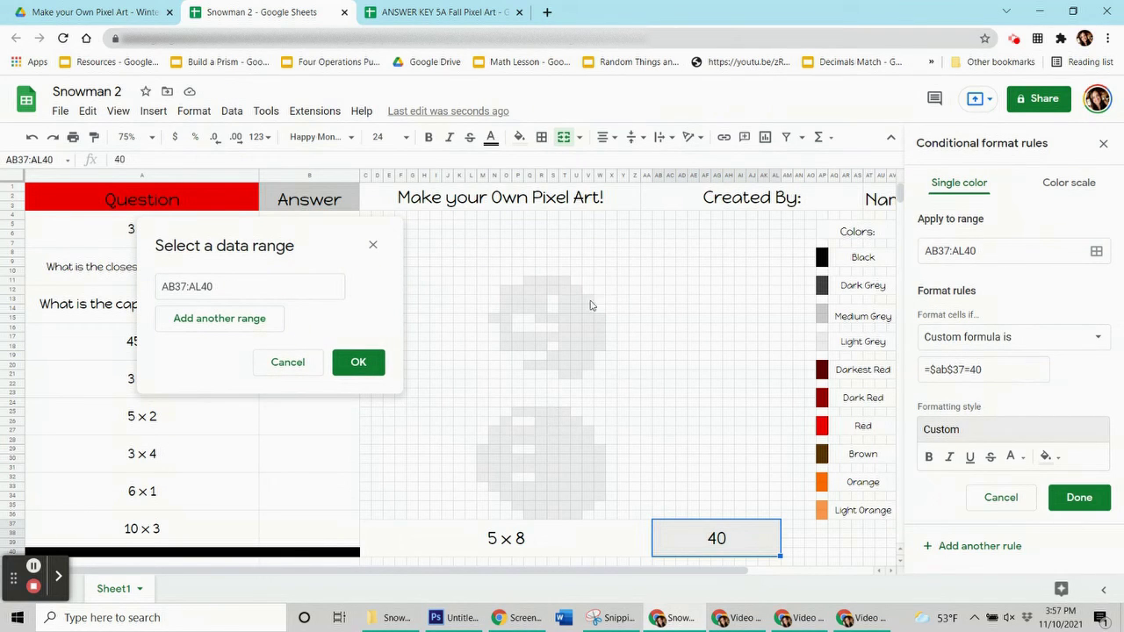
click(541, 414)
drag(541, 414, 567, 516)
drag(576, 422, 577, 518)
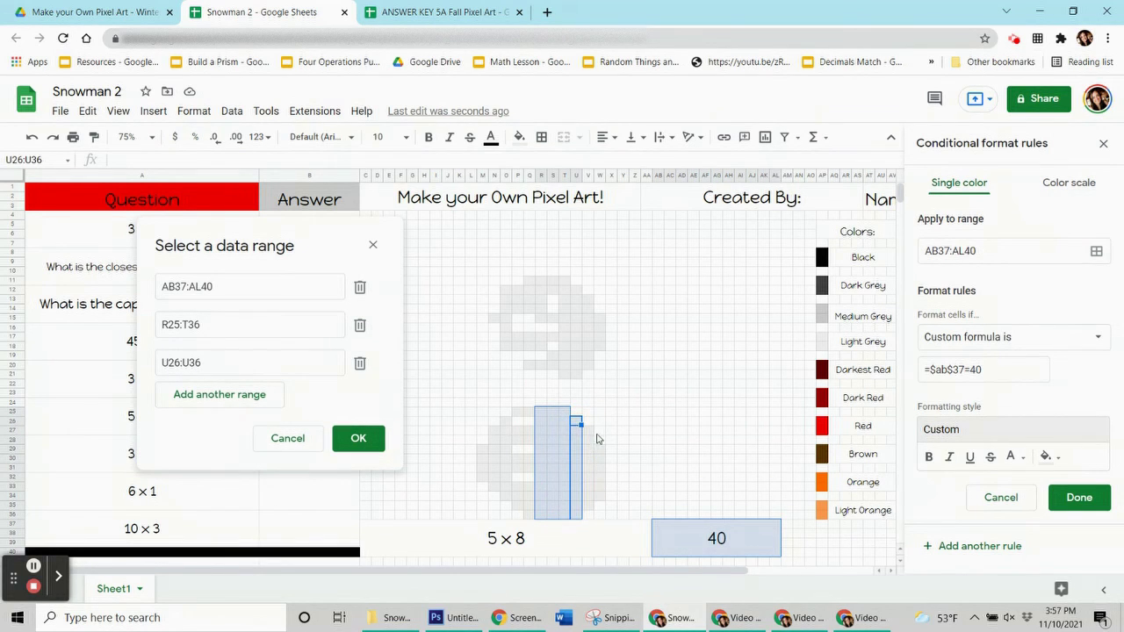
drag(588, 437, 585, 505)
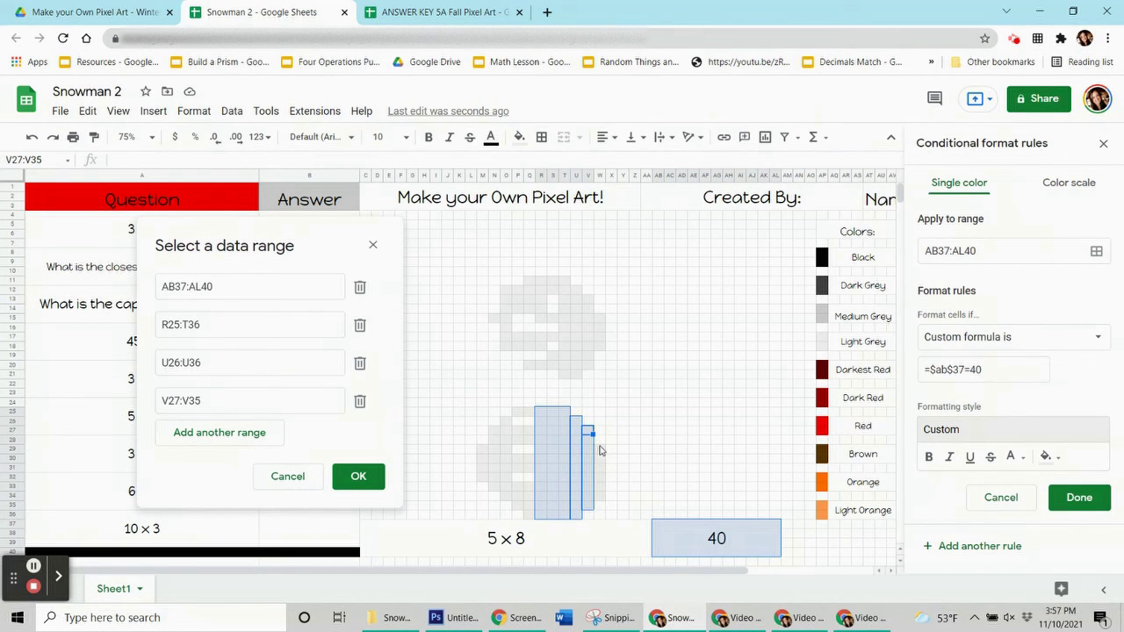
drag(599, 439, 589, 485)
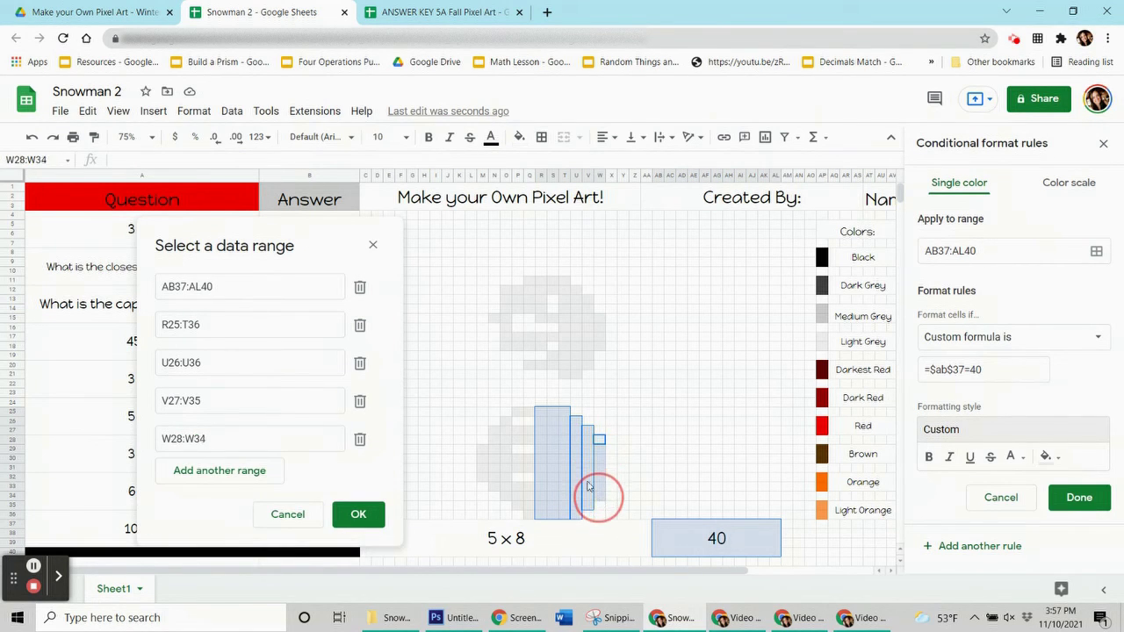
drag(518, 411, 521, 418)
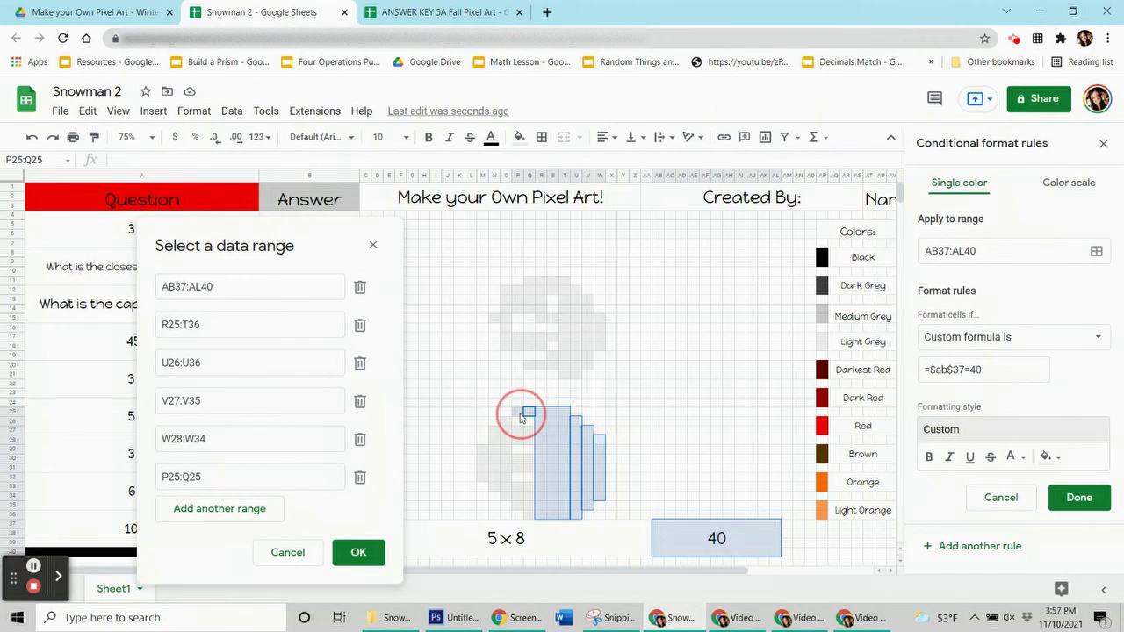
click(506, 422)
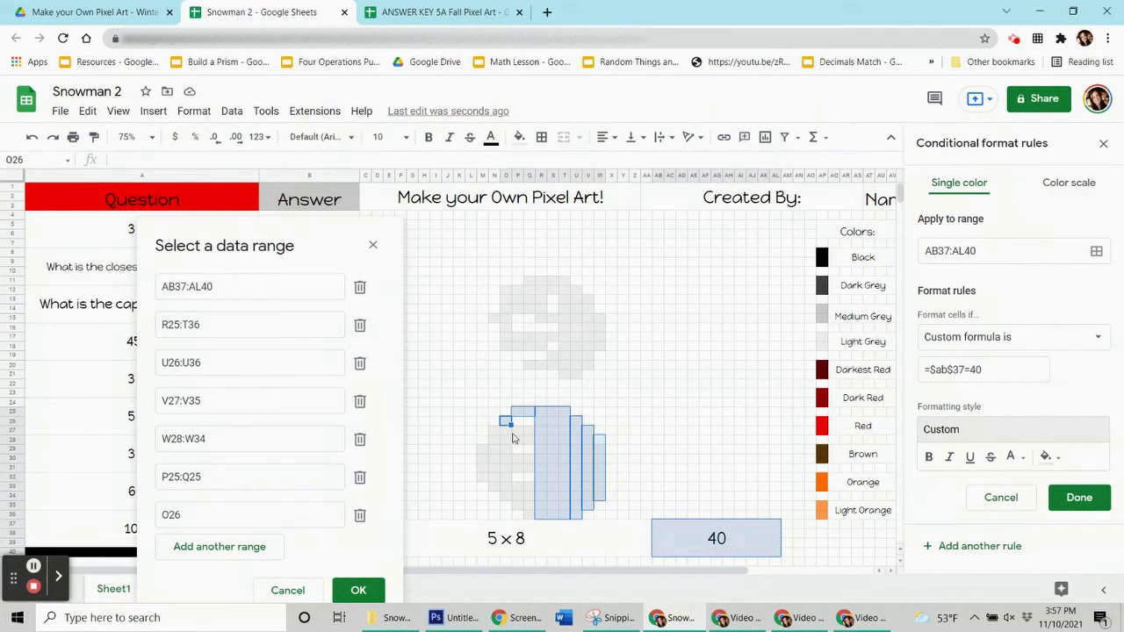
drag(493, 430, 530, 508)
click(498, 488)
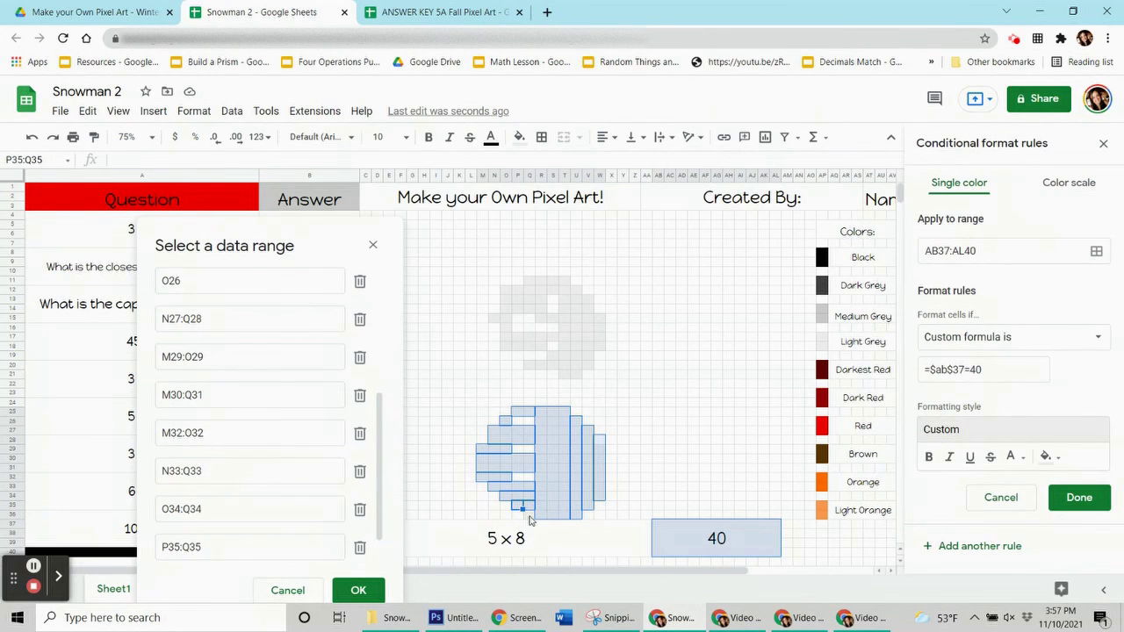
click(529, 517)
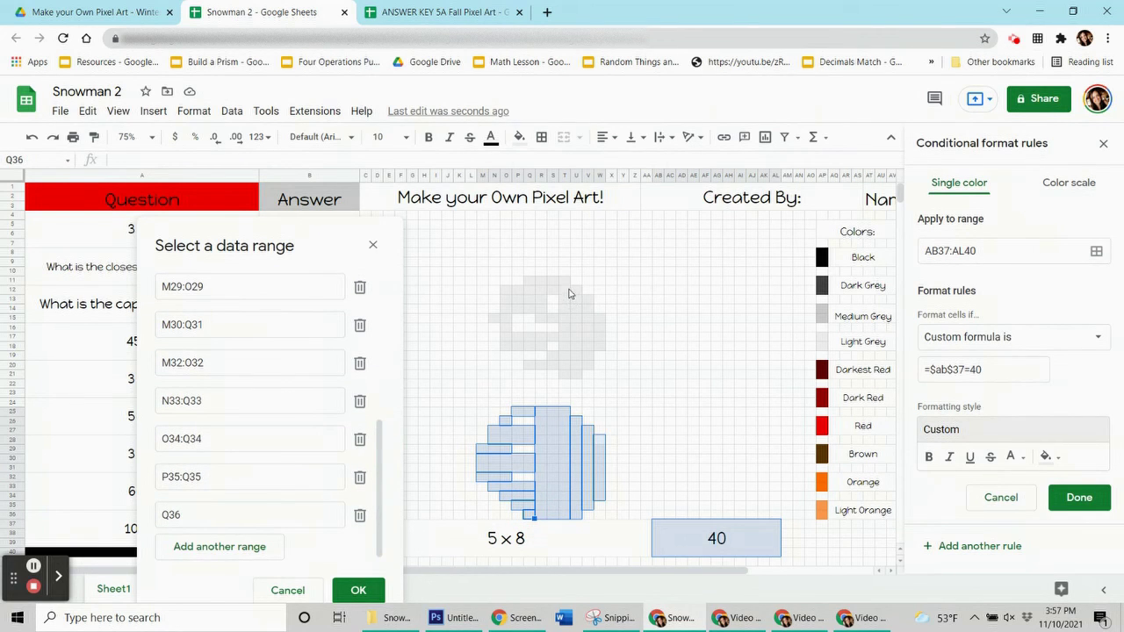
Add the head ranges T12:U20, V13:V20, W15:W18, S19, R15:S15, N15, O12:O16, P12:R14, S12 and confirm
drag(568, 293, 576, 370)
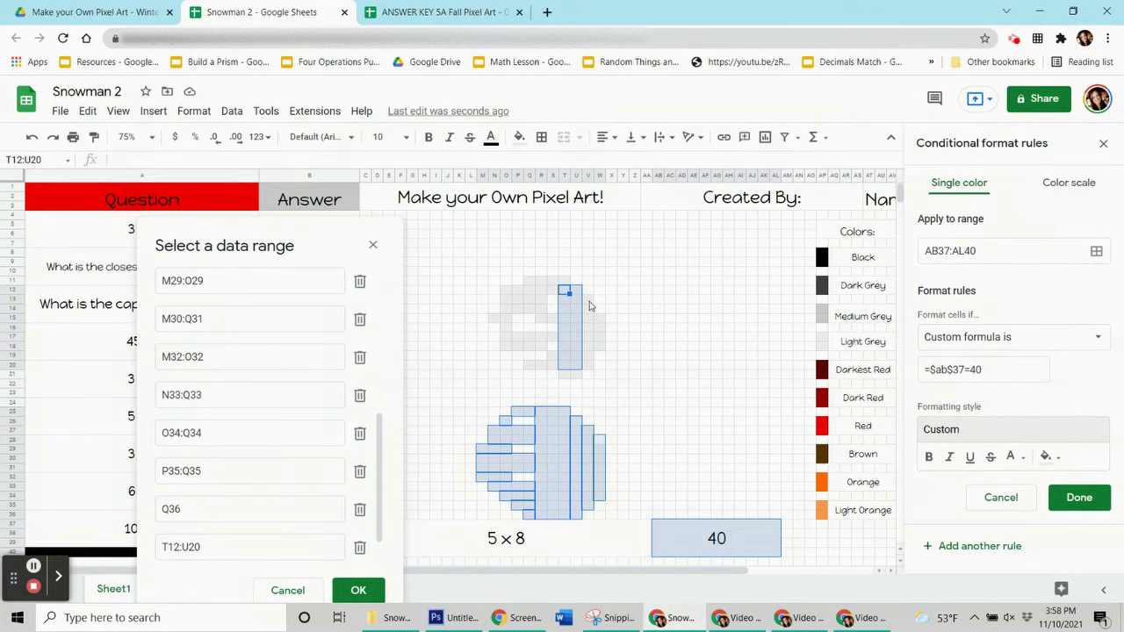
drag(588, 298, 585, 364)
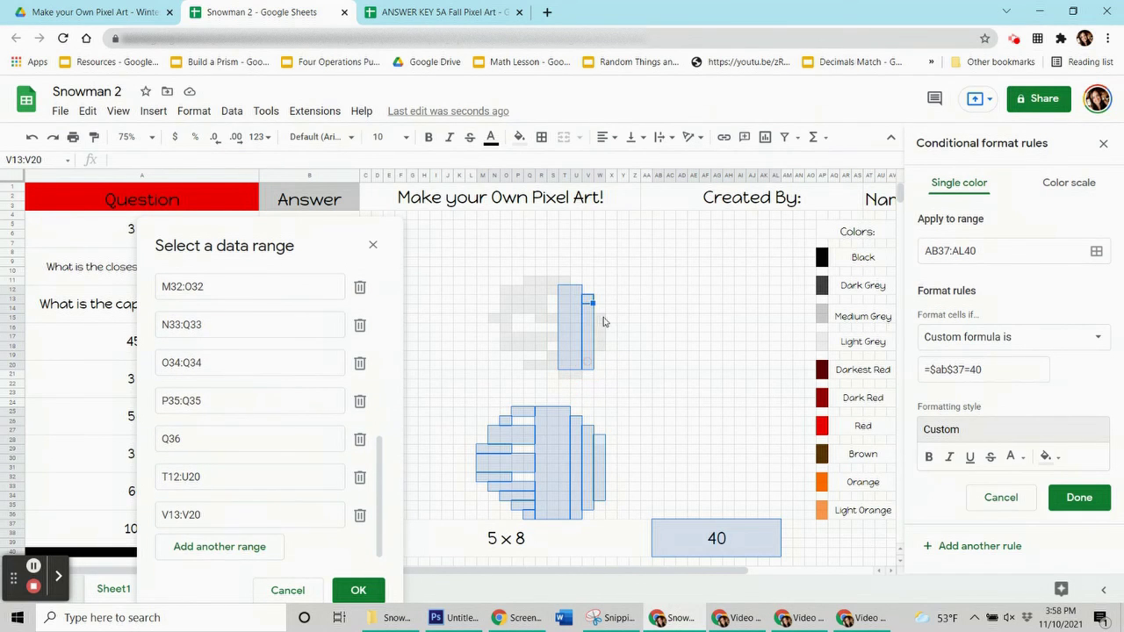
drag(601, 317, 530, 367)
click(553, 355)
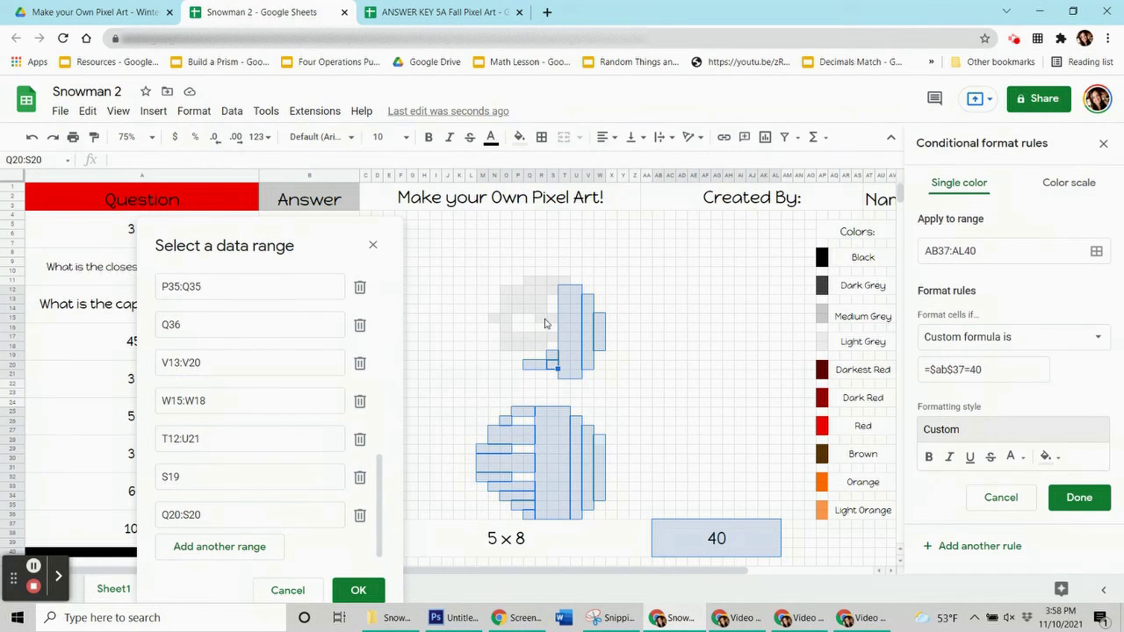
drag(540, 318, 507, 348)
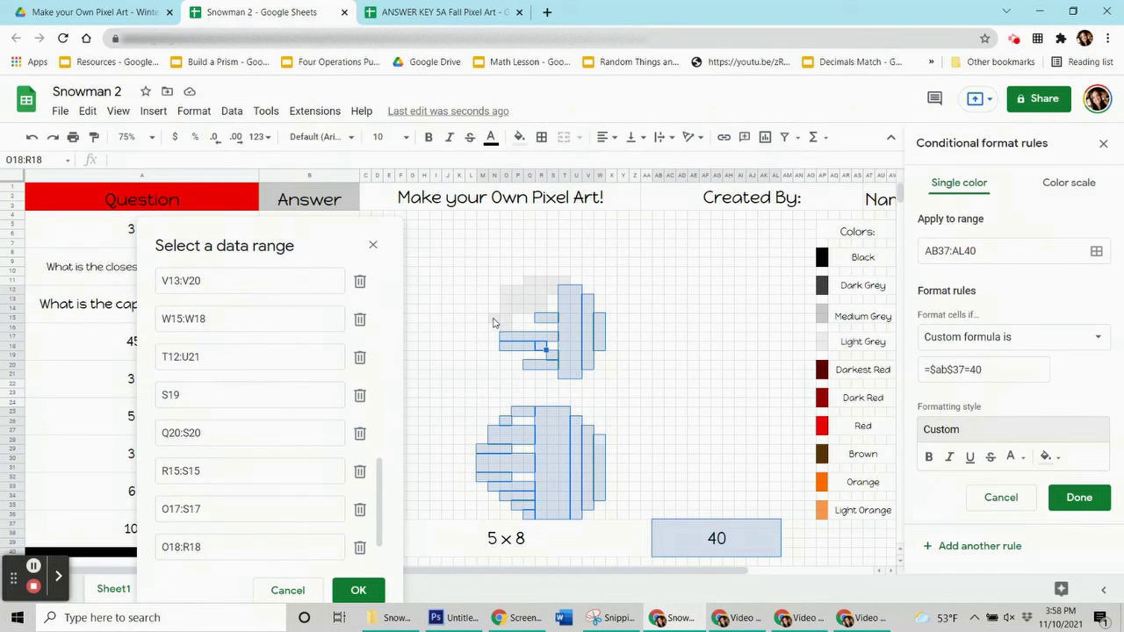
click(494, 319)
drag(506, 296, 510, 331)
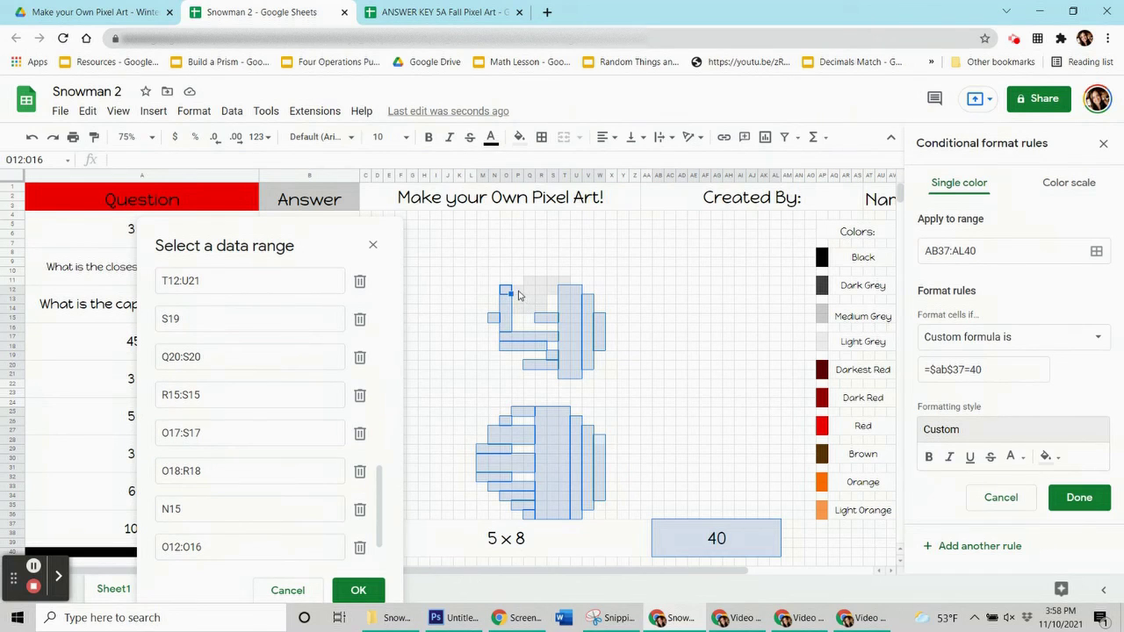
drag(518, 290, 567, 283)
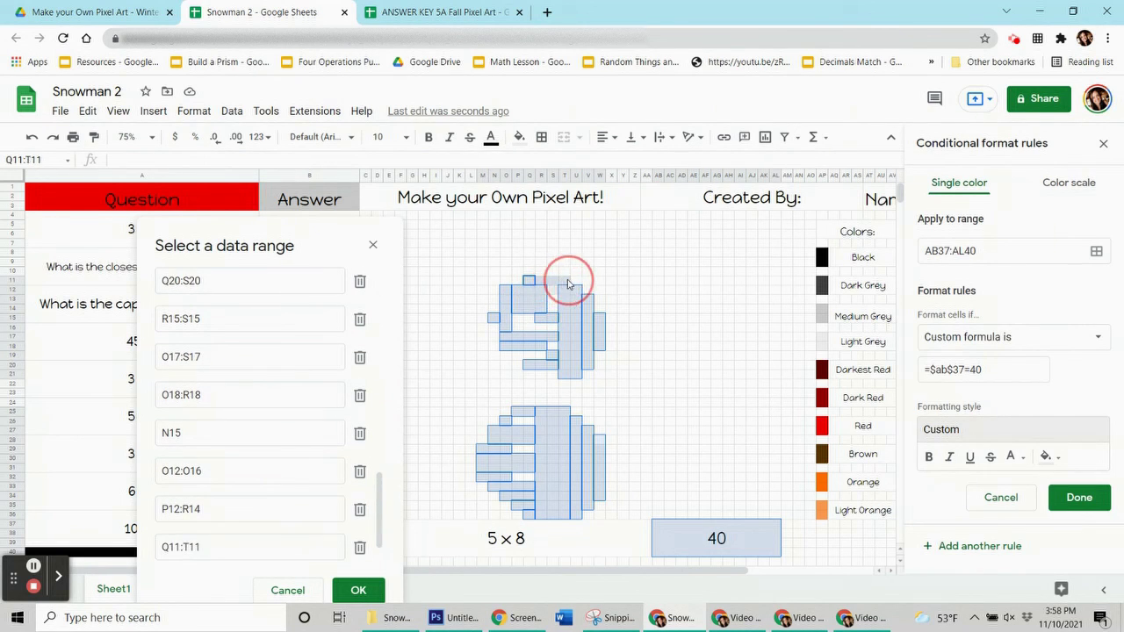
click(556, 295)
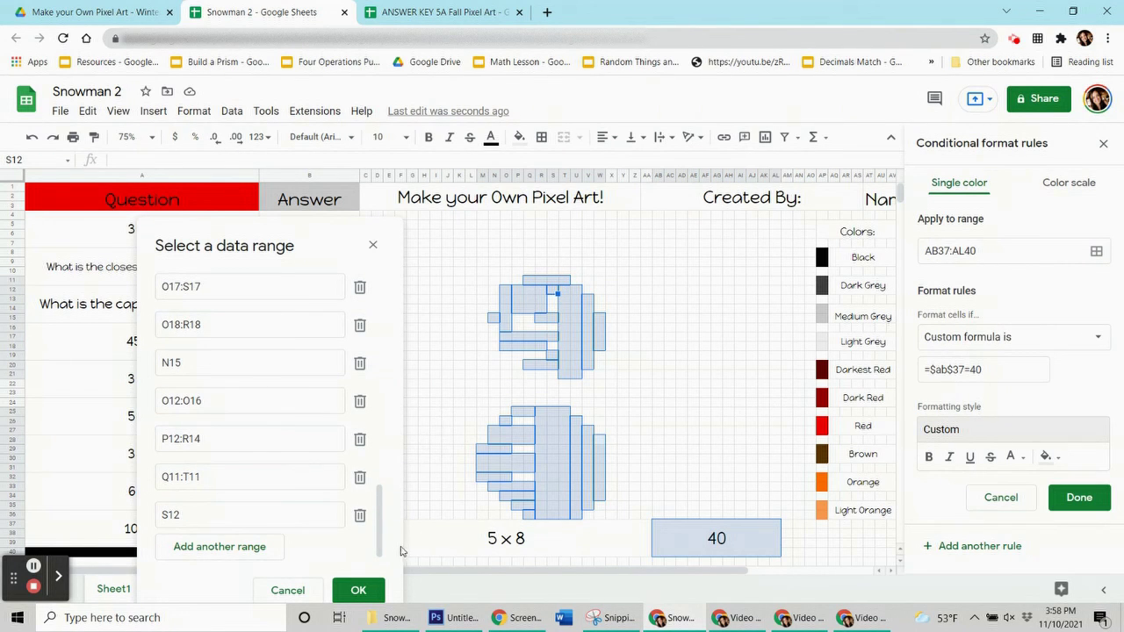
click(360, 591)
Save the =$AB$37=40 rule, reset the manual fill, and delete the 40 test answer
click(1060, 499)
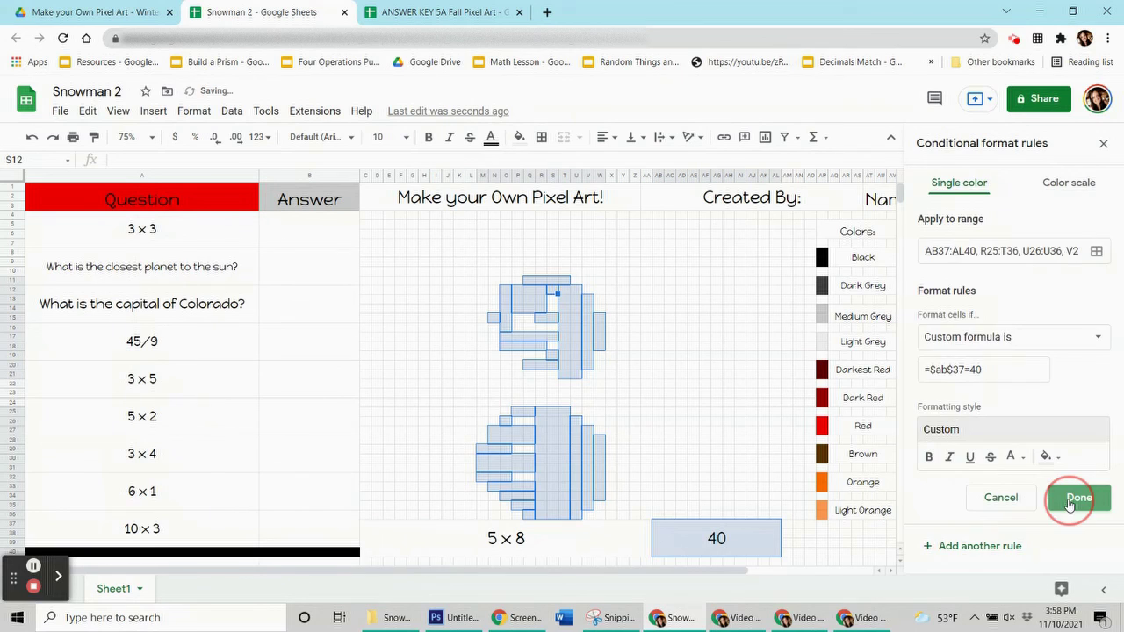
click(519, 138)
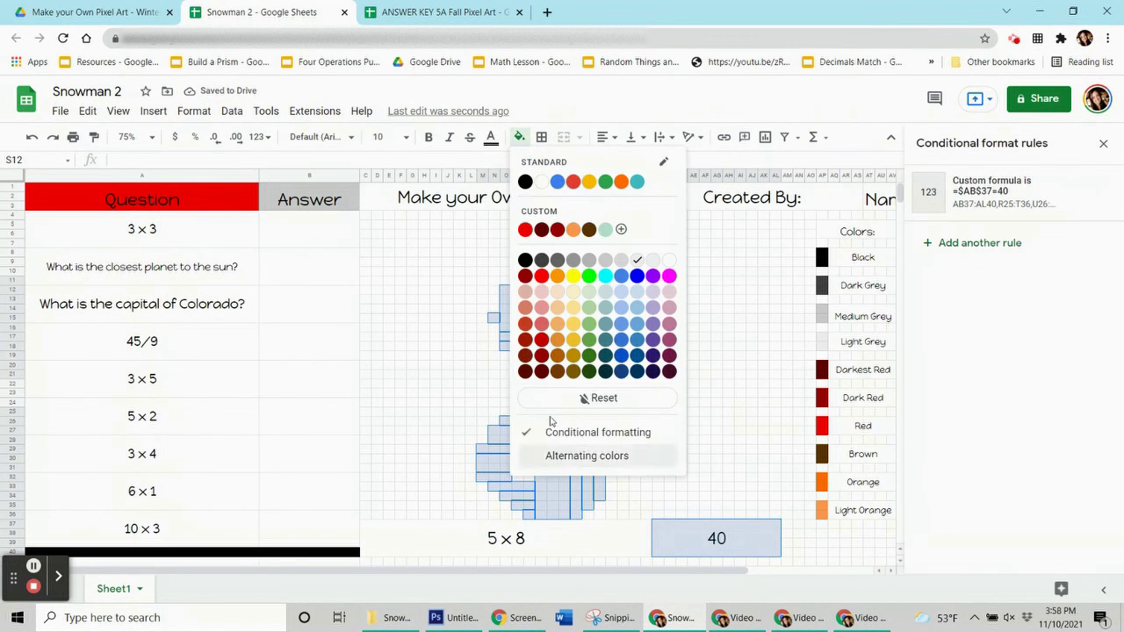
click(575, 397)
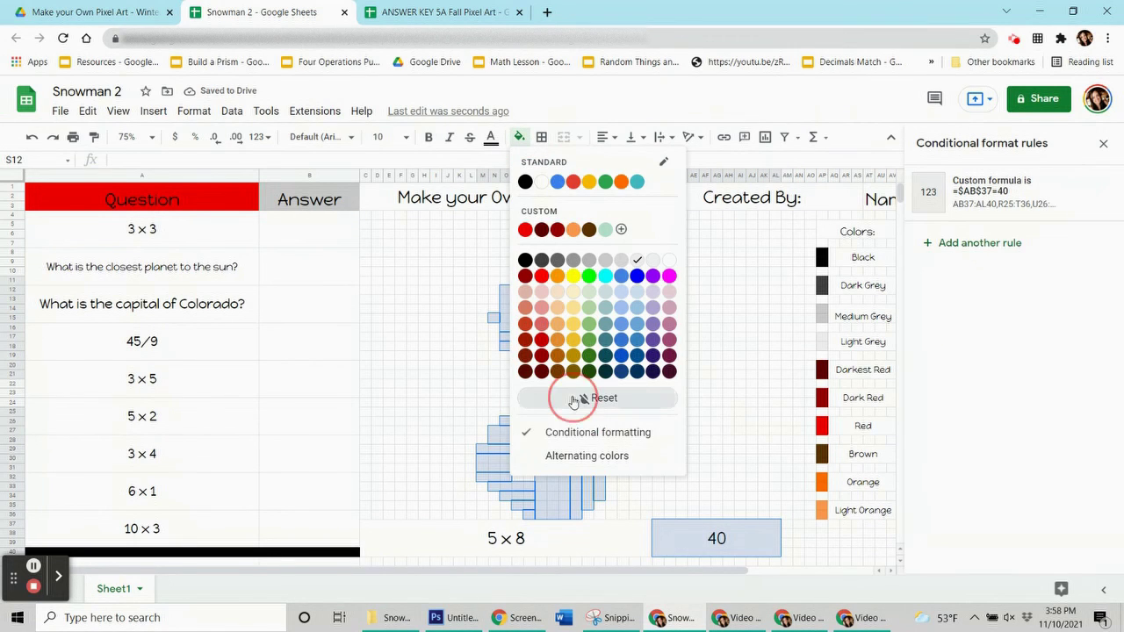
click(660, 539)
click(672, 537)
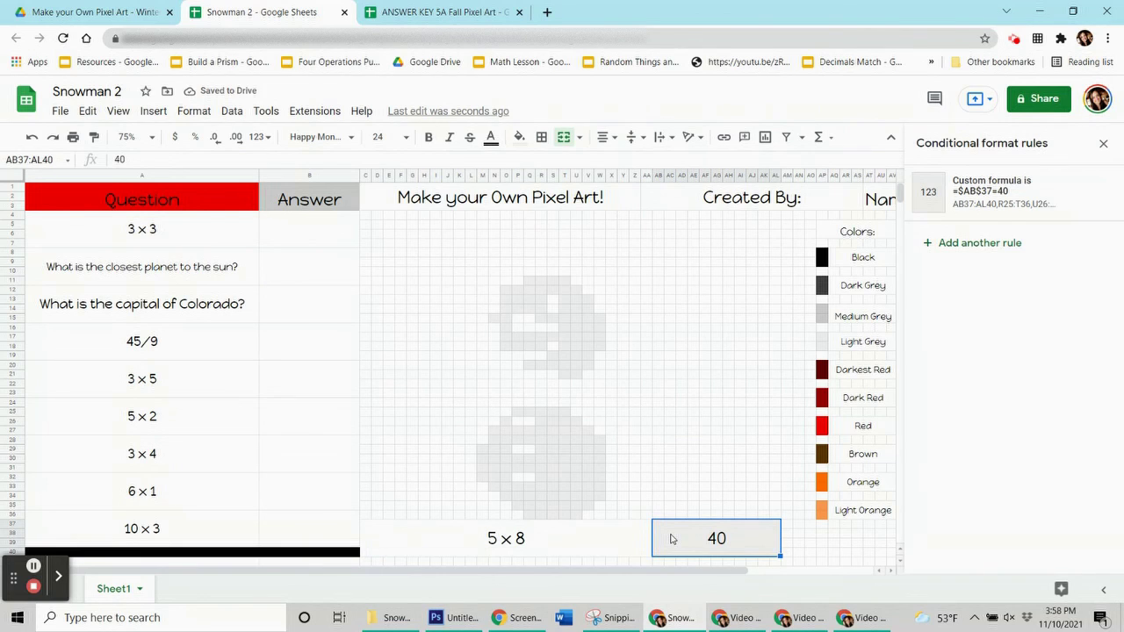
key(Delete)
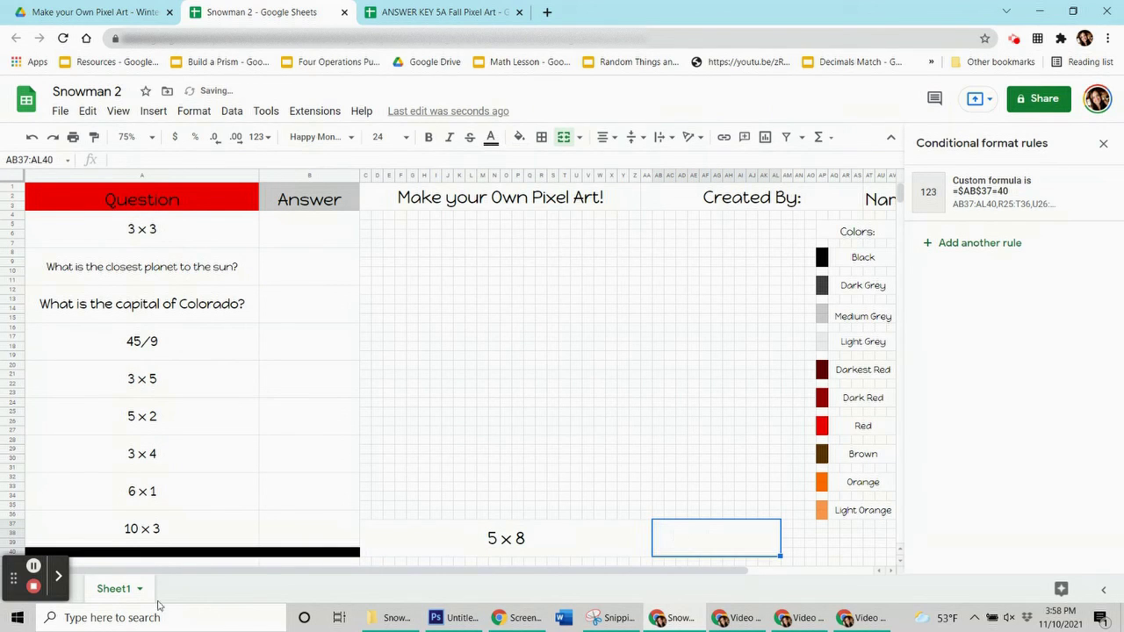
click(458, 298)
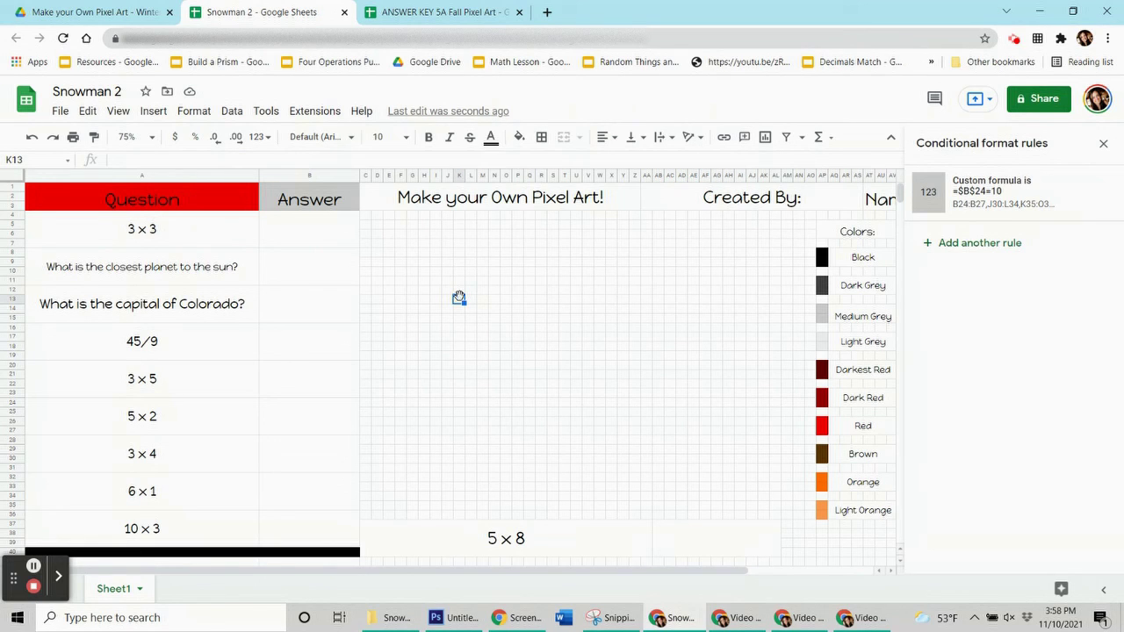
click(60, 111)
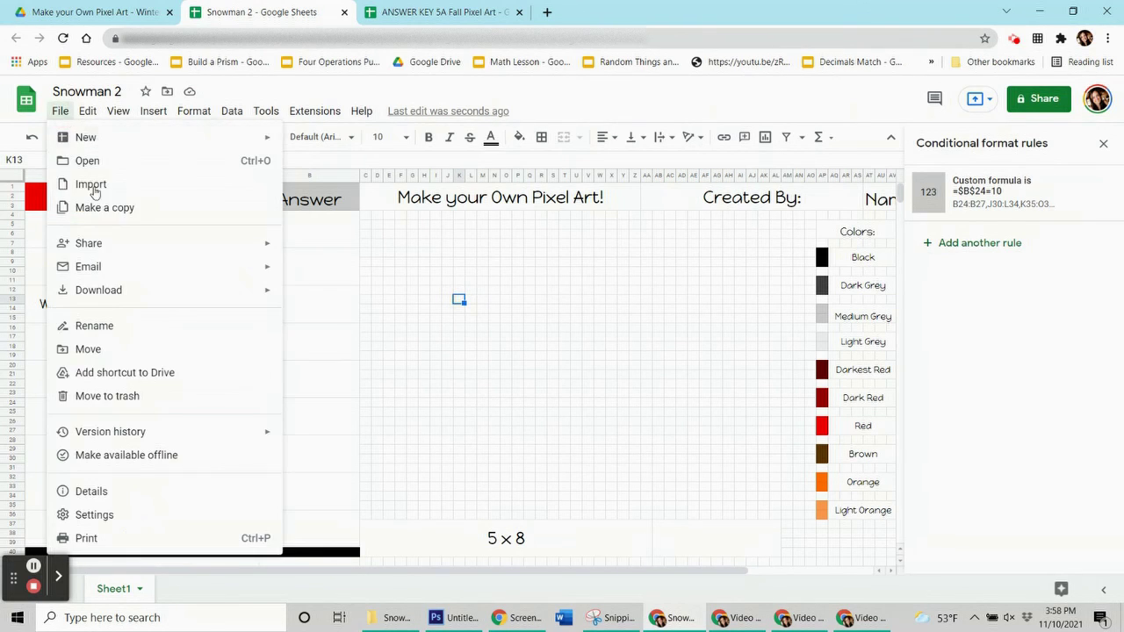
Starting at B4, enter the answers 9, Mercury, Denver and 5 down the column
click(307, 230)
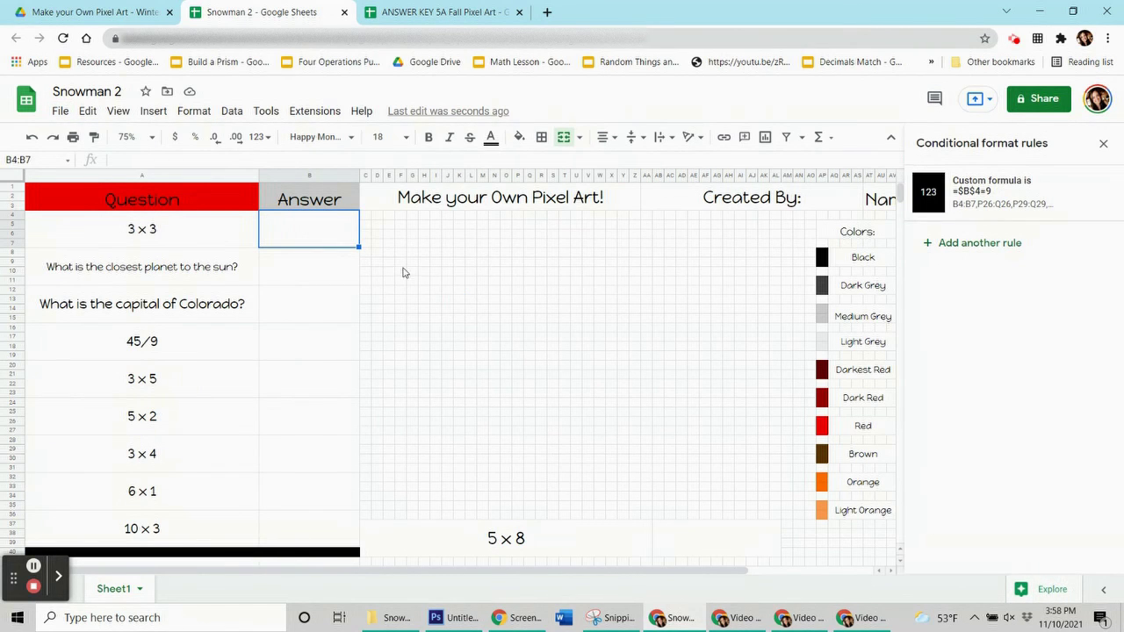
text(9)
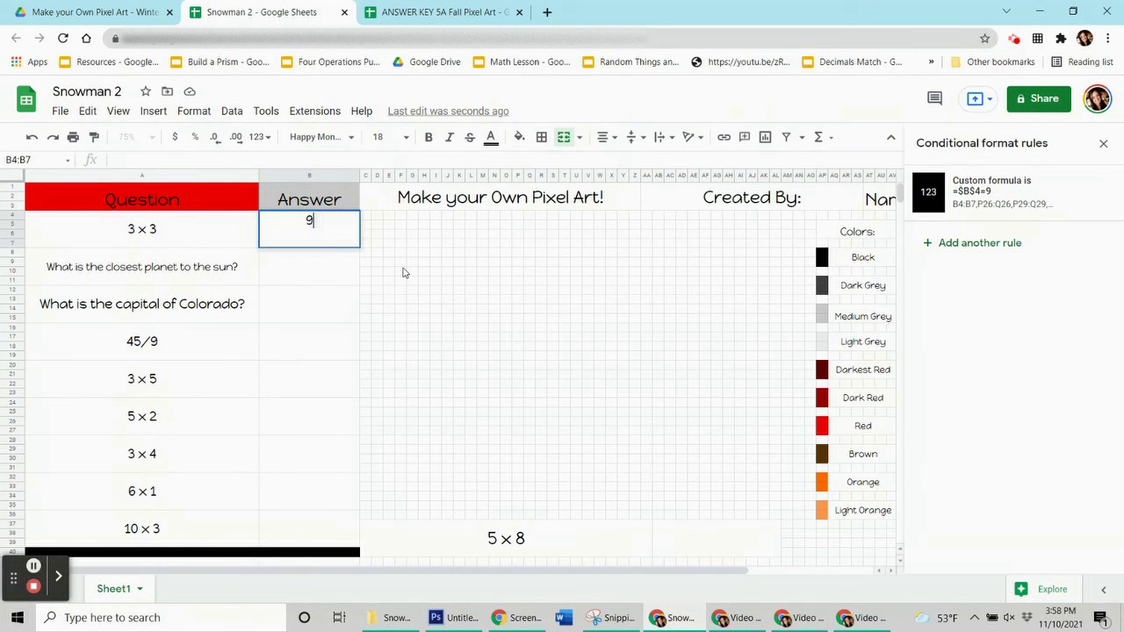
key(Return)
text(Mercury)
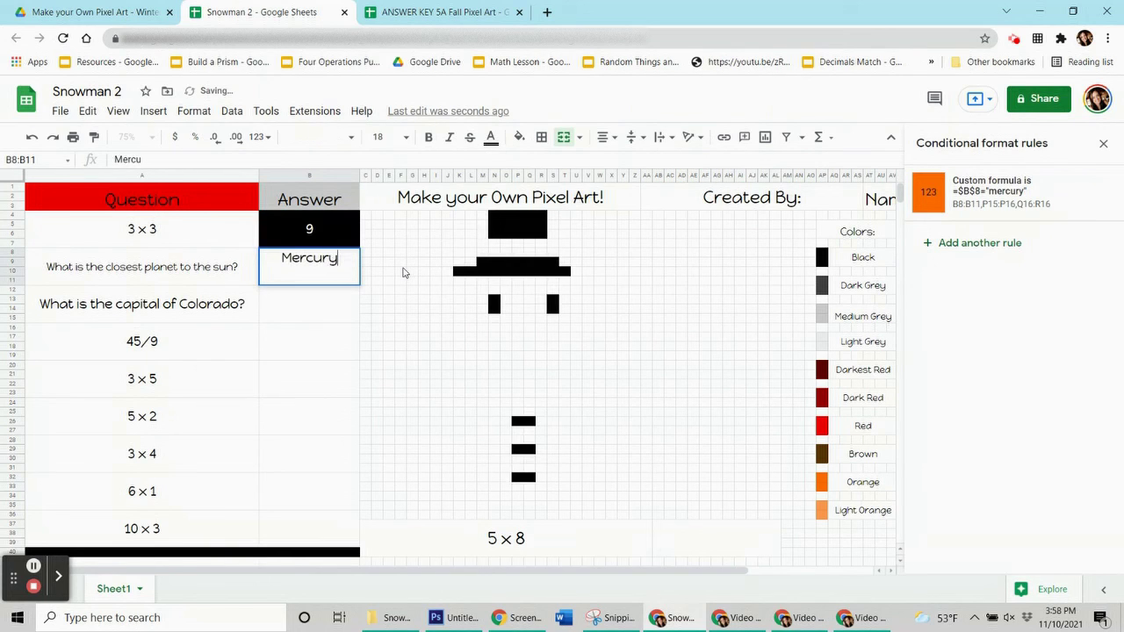
key(Return)
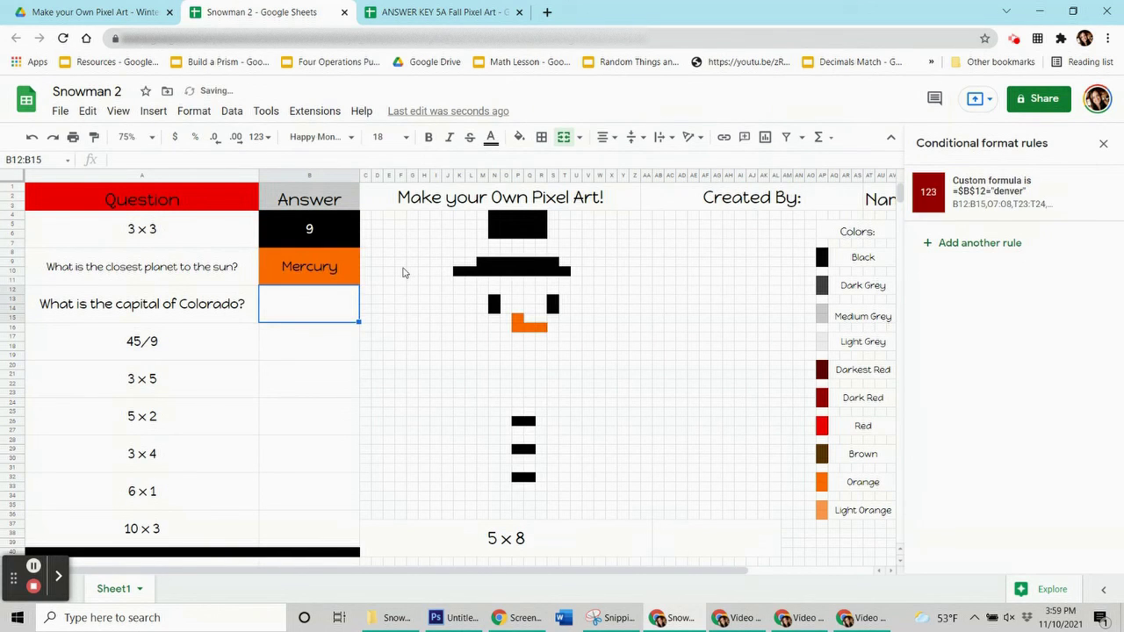
text(Denver)
key(Return)
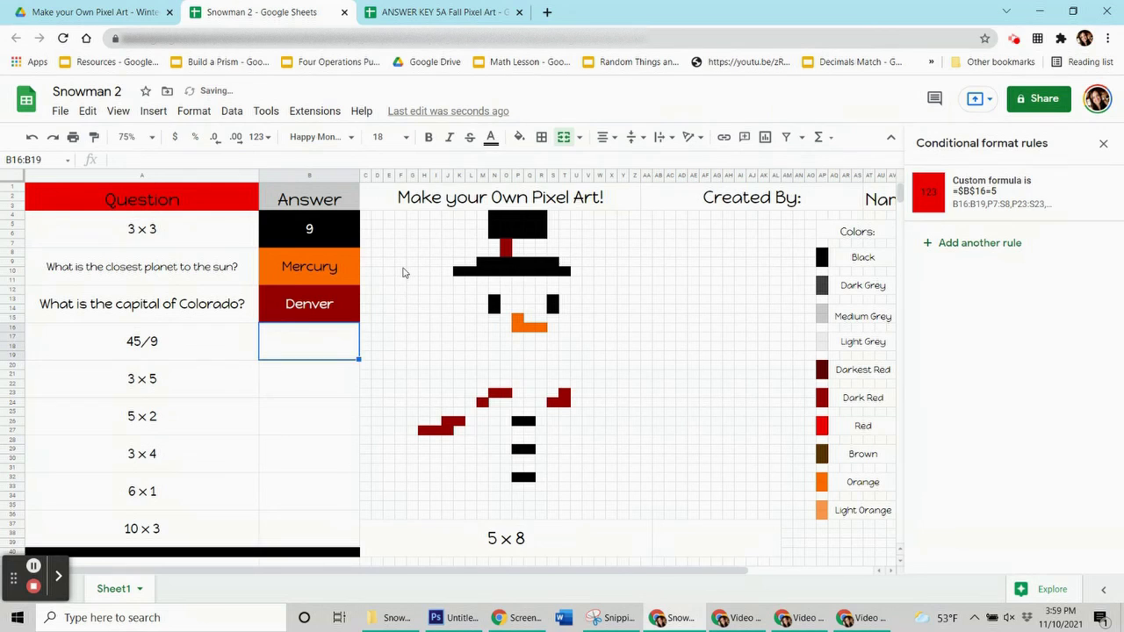
text(5)
key(Return)
Continue down the column with the answers 15, 10, 12, 6 and 30
text(15)
key(Return)
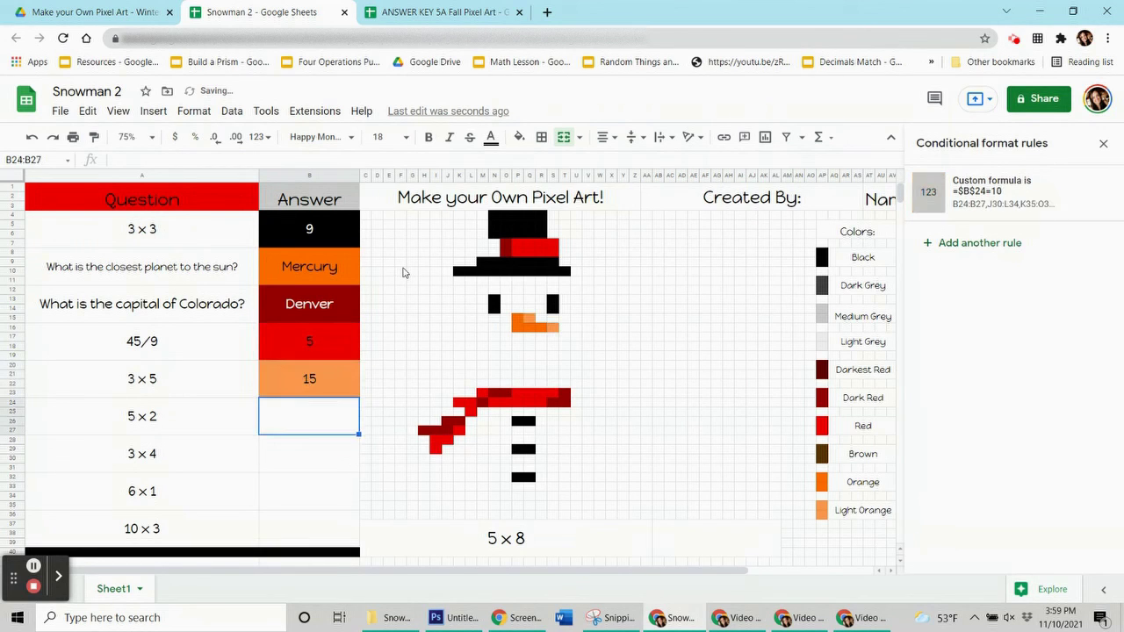
text(10)
key(Return)
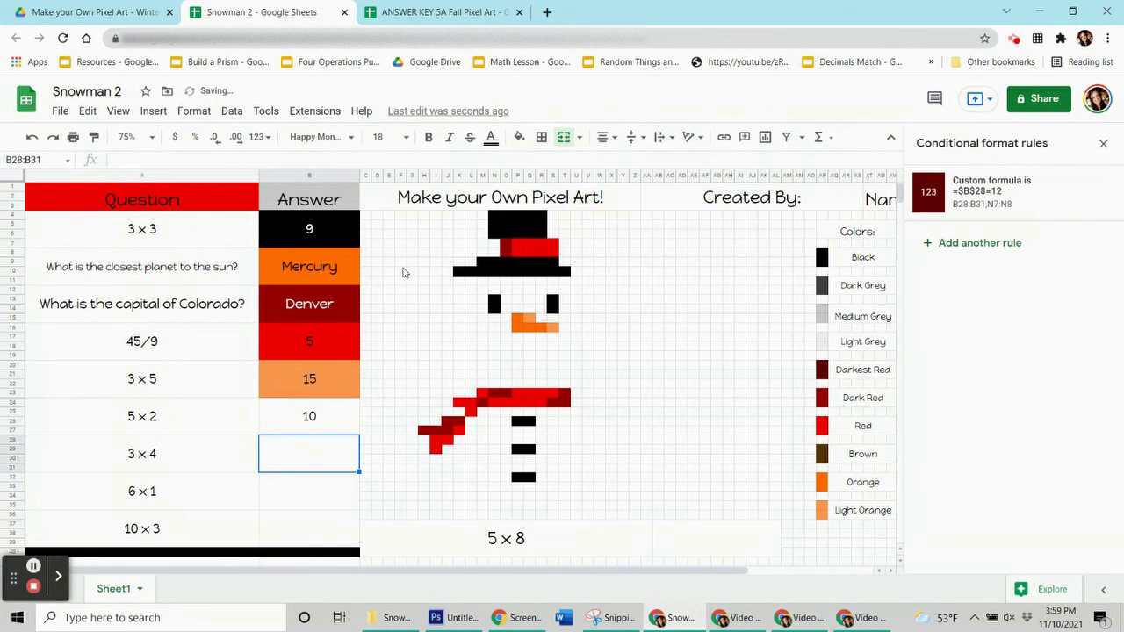
text(12)
key(Return)
text(6)
key(Return)
text(30)
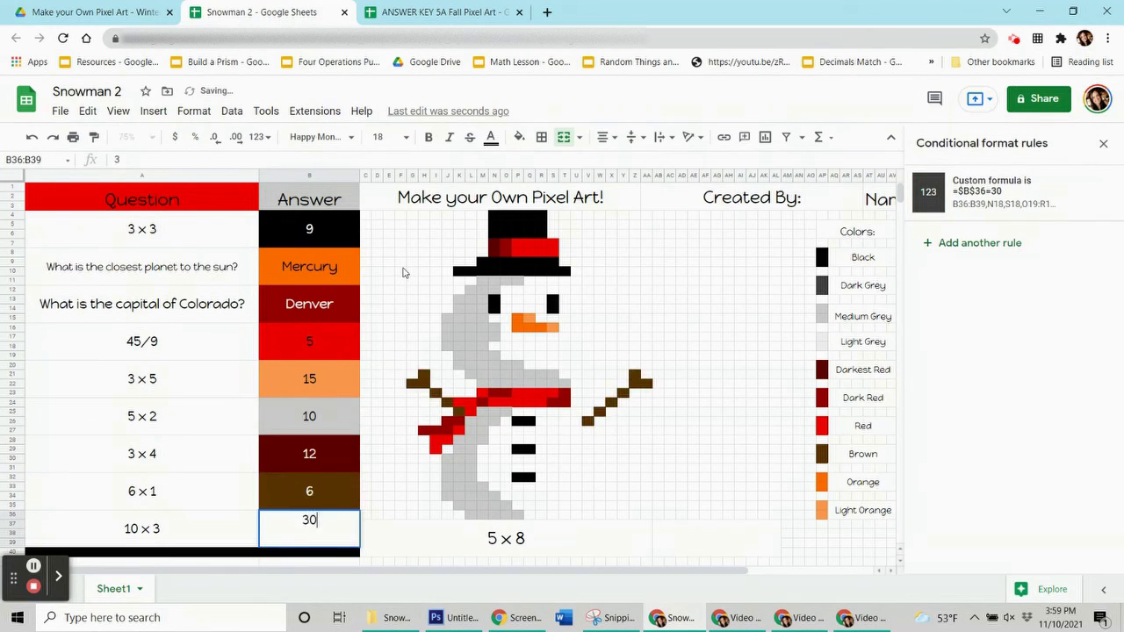
Enter 40 in AB37 as the answer to 5 × 8
click(690, 532)
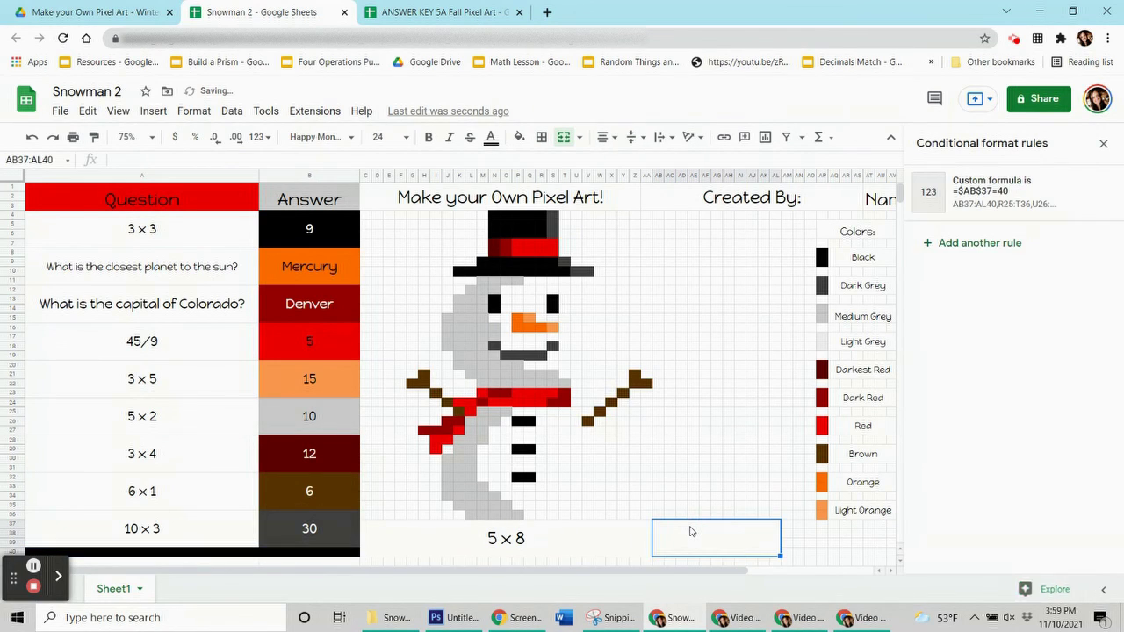
text(40)
click(672, 479)
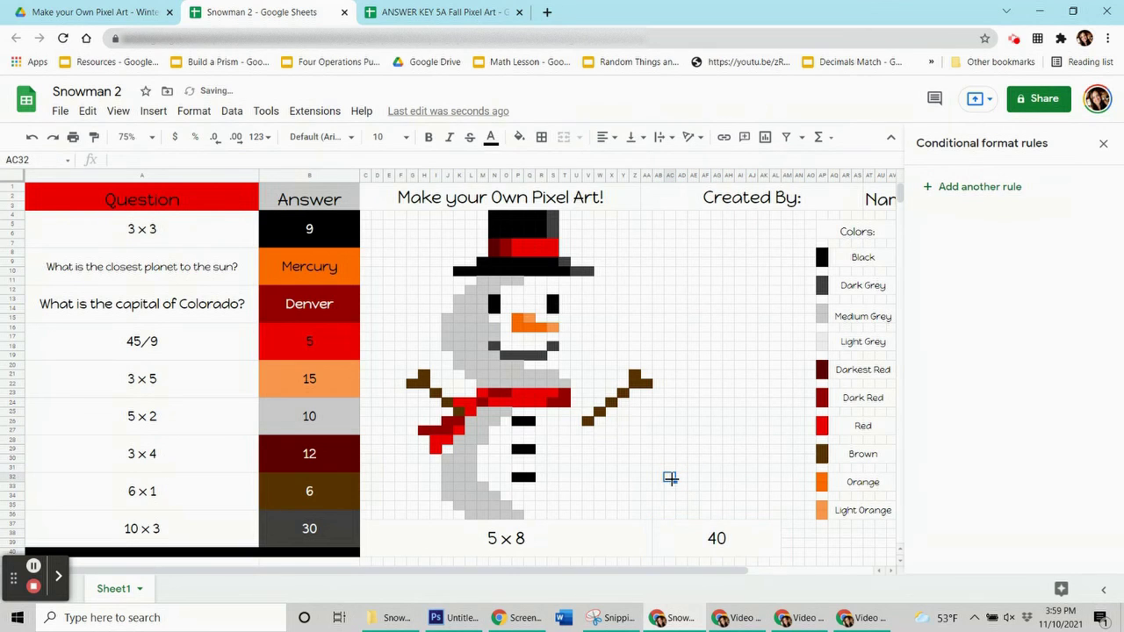
click(594, 540)
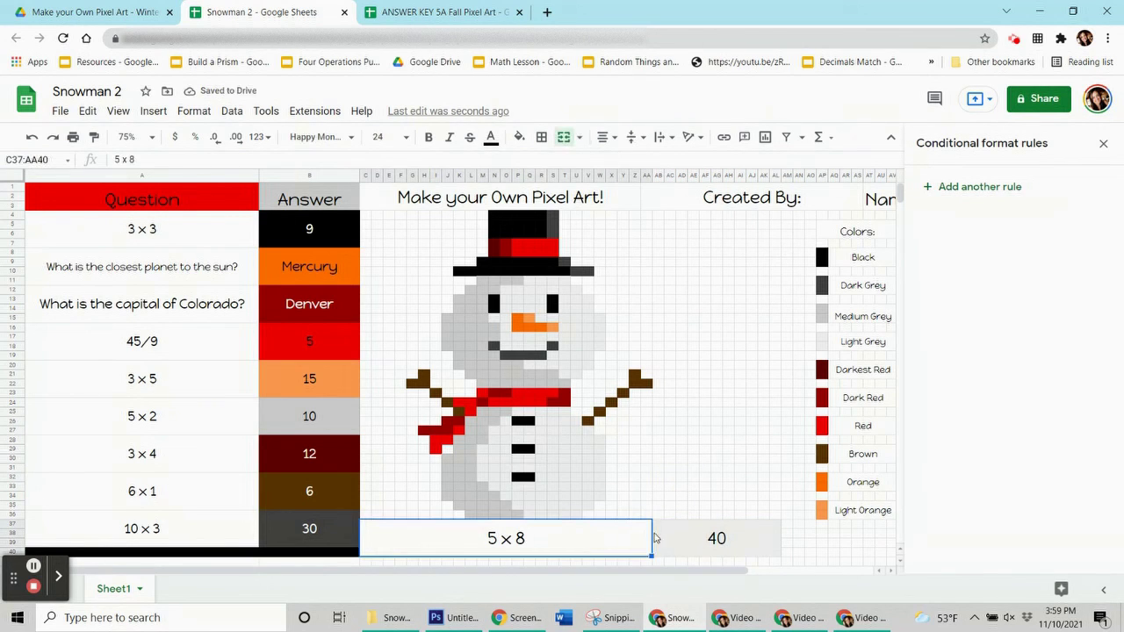